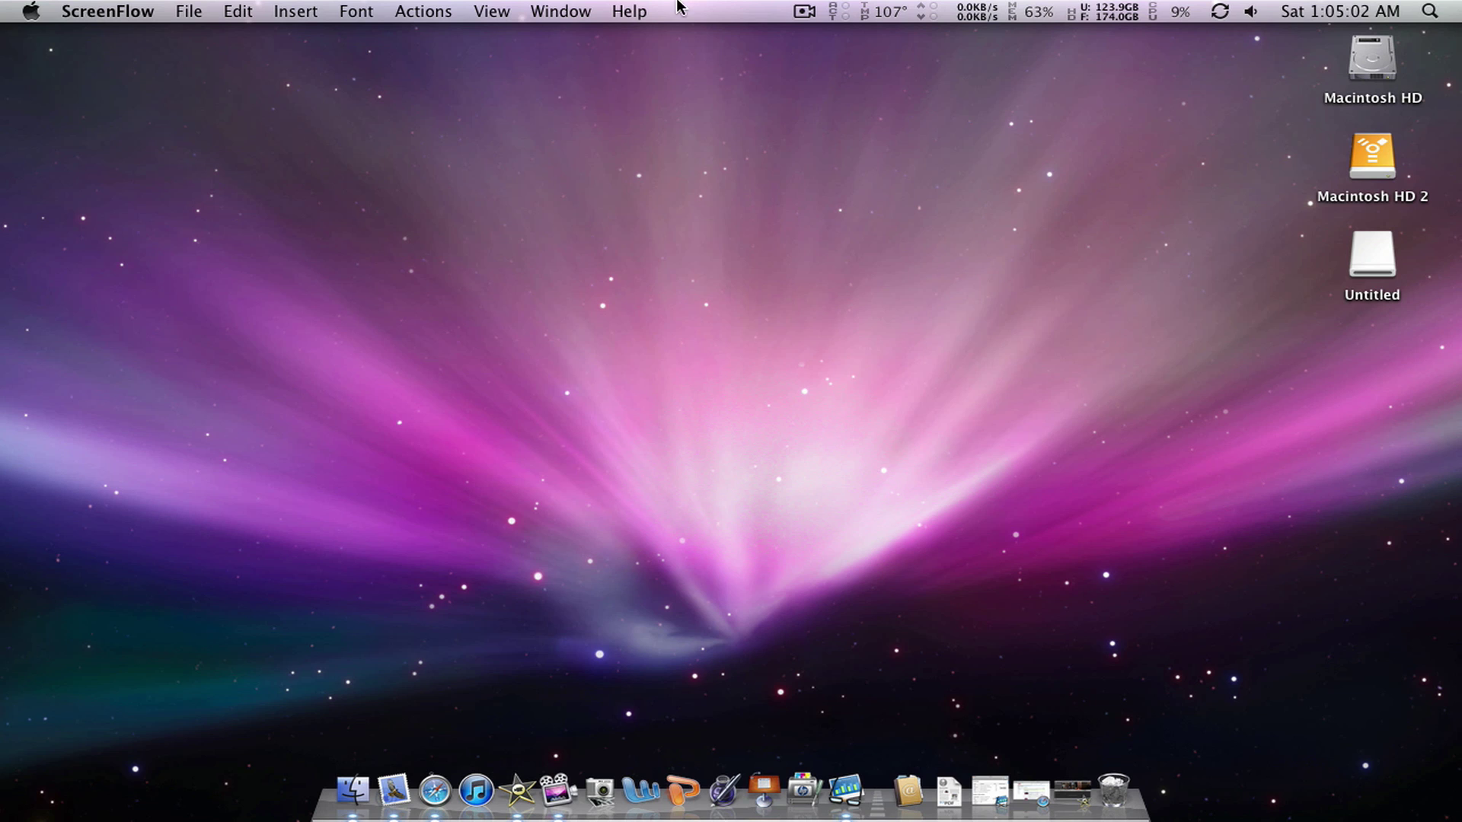
left_click(1367, 17)
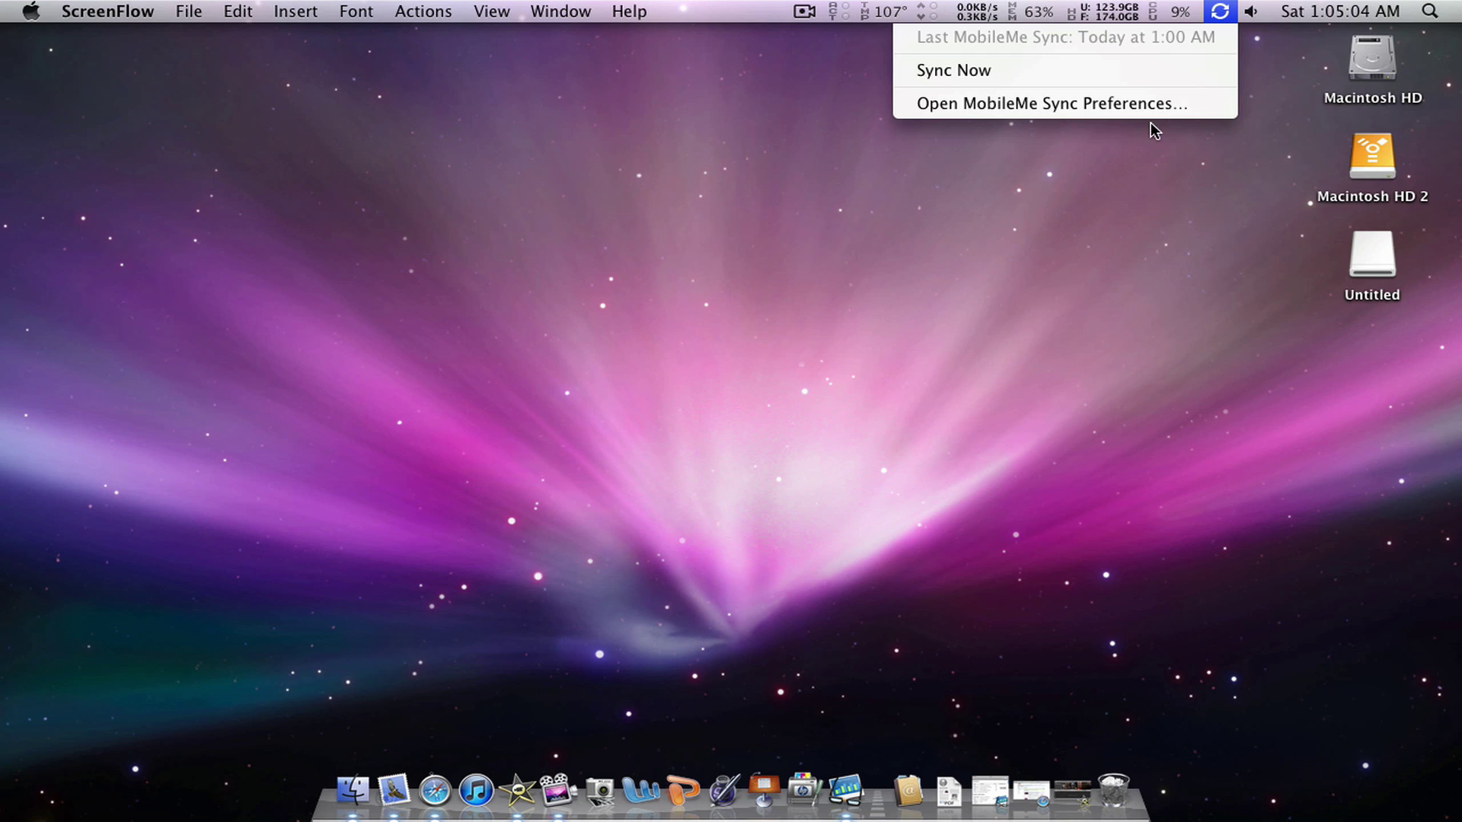
left_click(1039, 296)
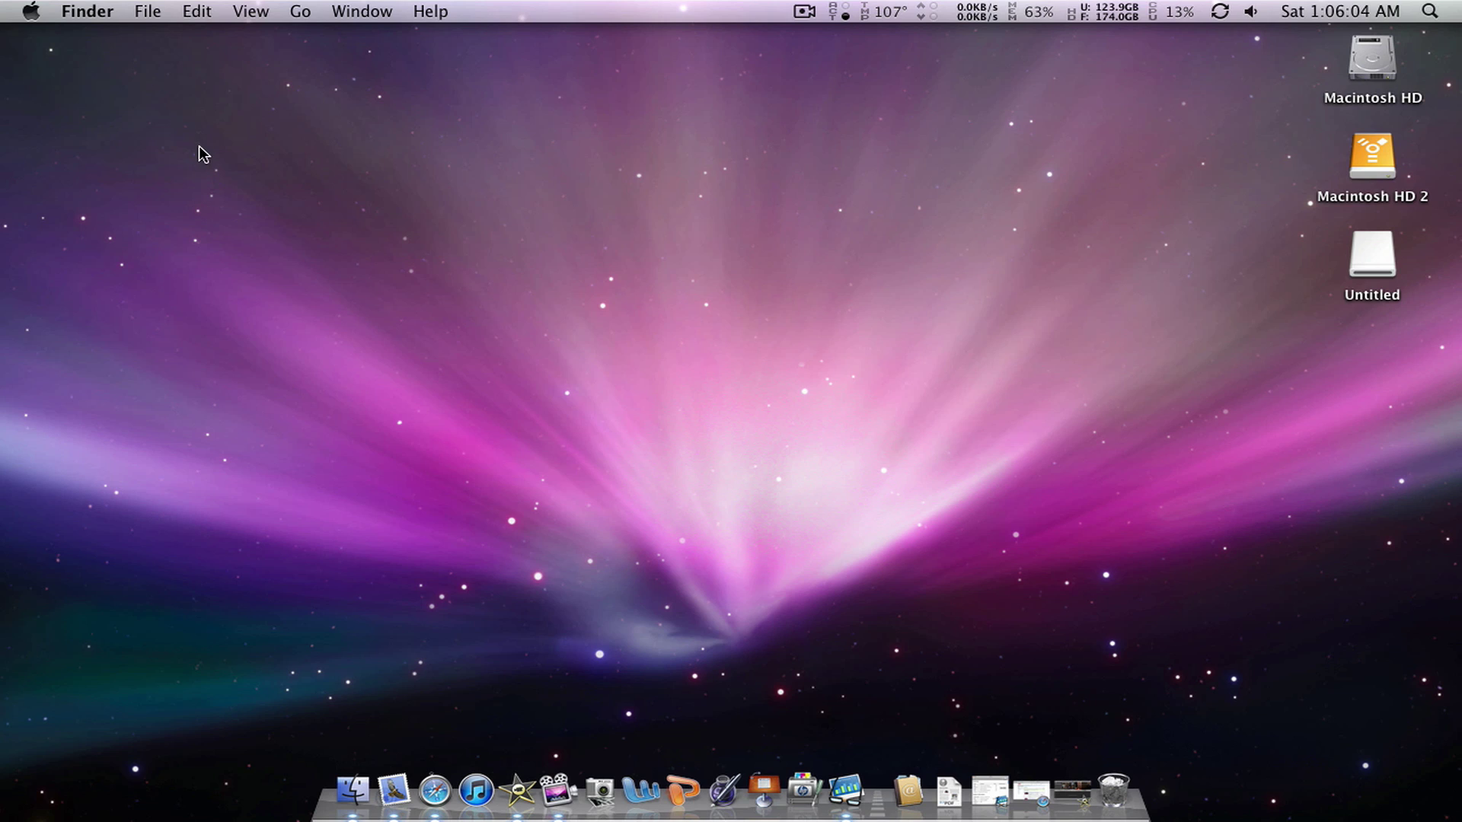
Step: Open the About This Mac summary, bring up the detailed system report, and enlarge its window
left_click(23, 12)
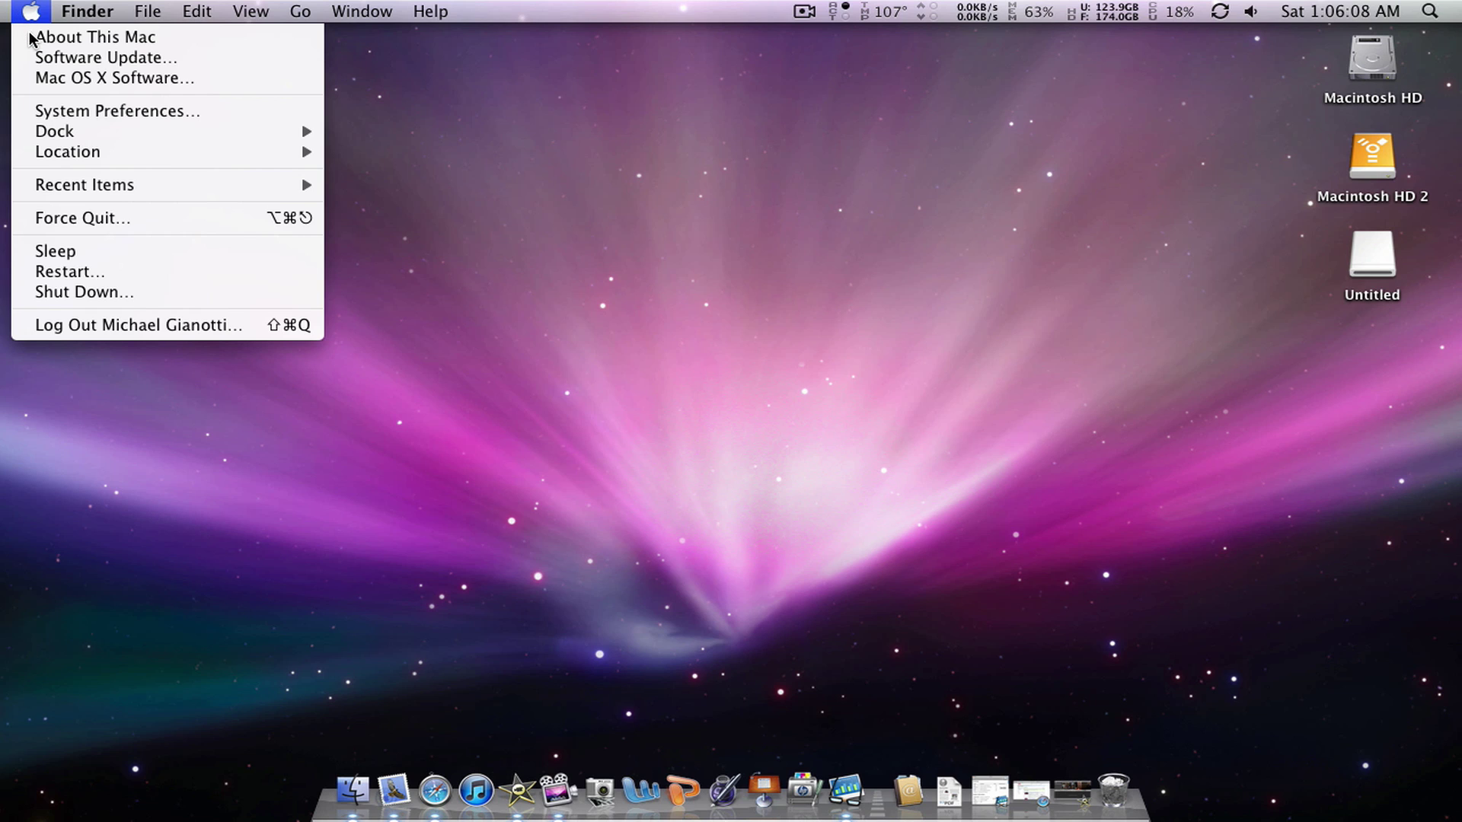
left_click(68, 38)
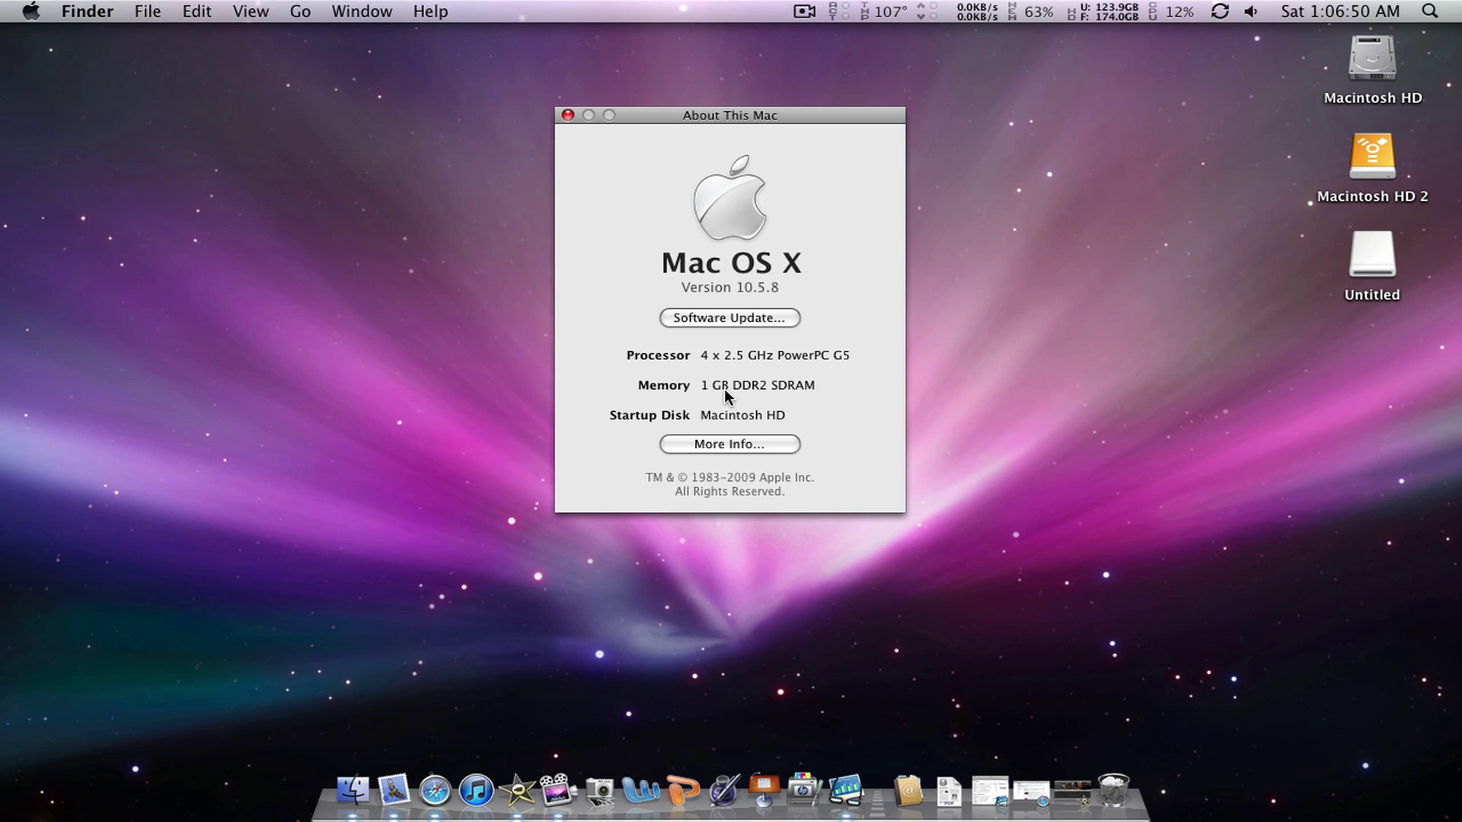
left_click(689, 448)
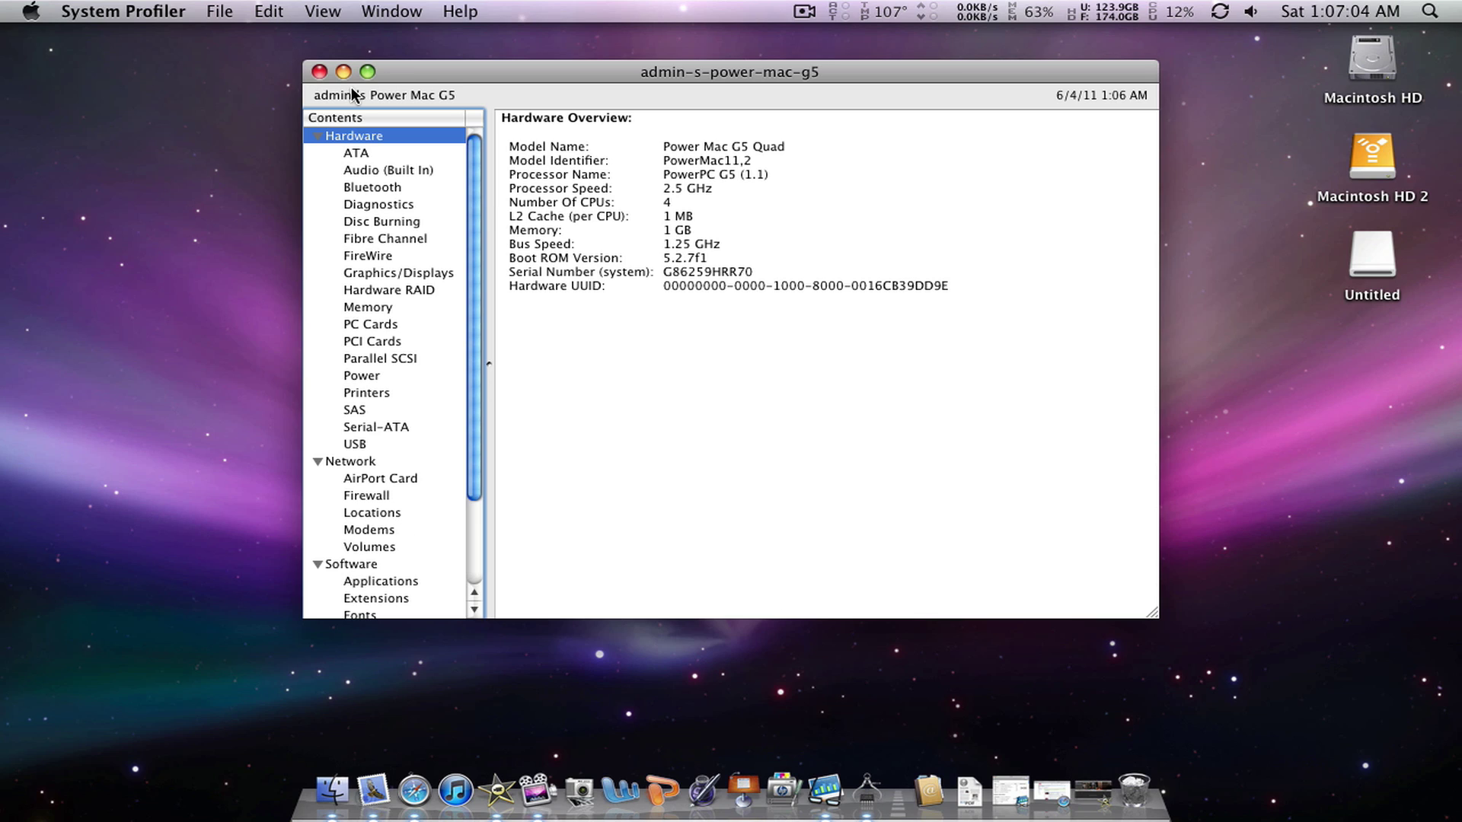
double_click(373, 66)
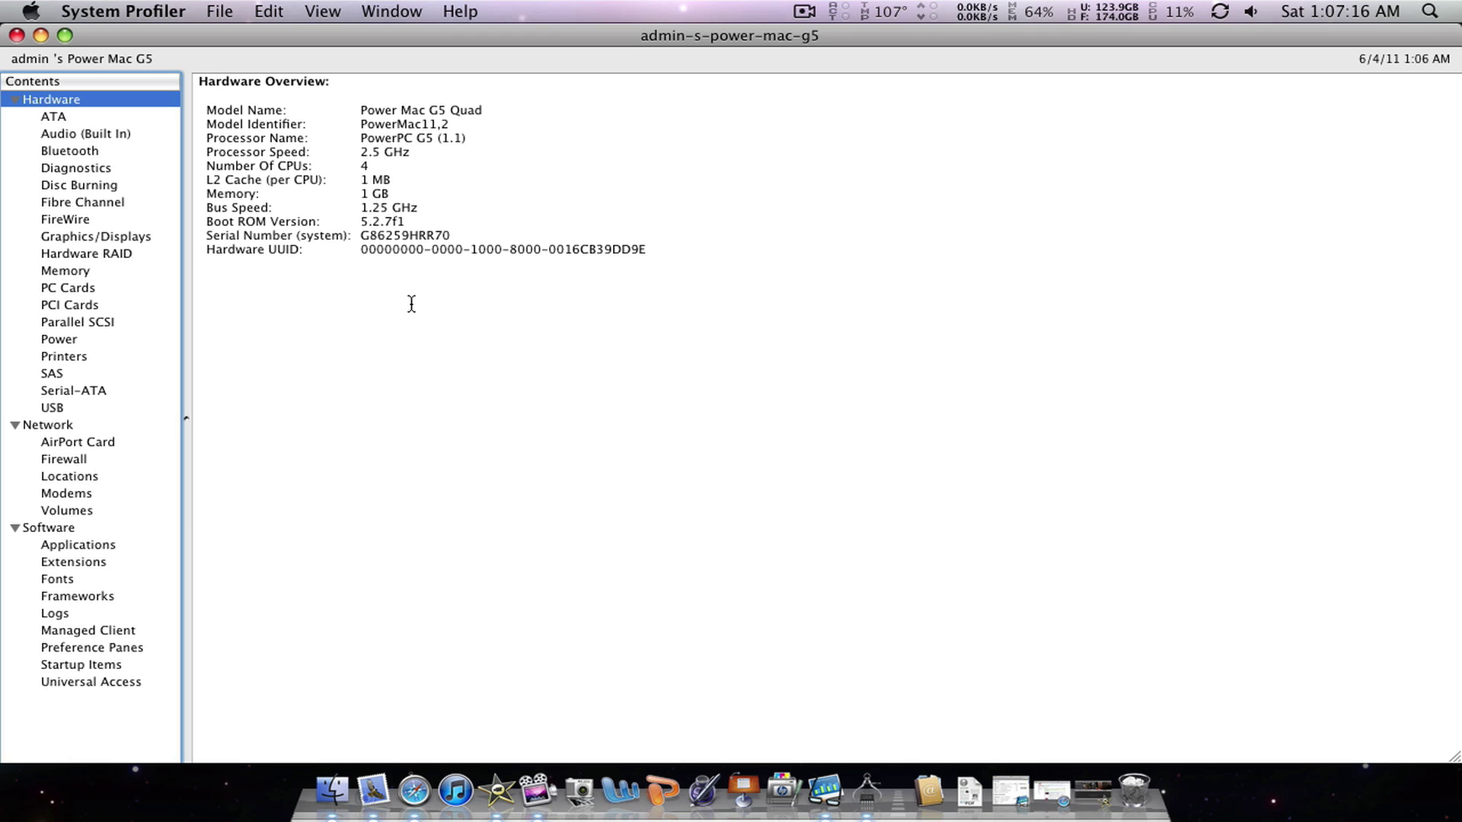
Step: Examine the hardware report sections one by one, from ATA and Audio through FireWire and Graphics/Displays to Hardware RAID
left_click(48, 119)
left_click(82, 131)
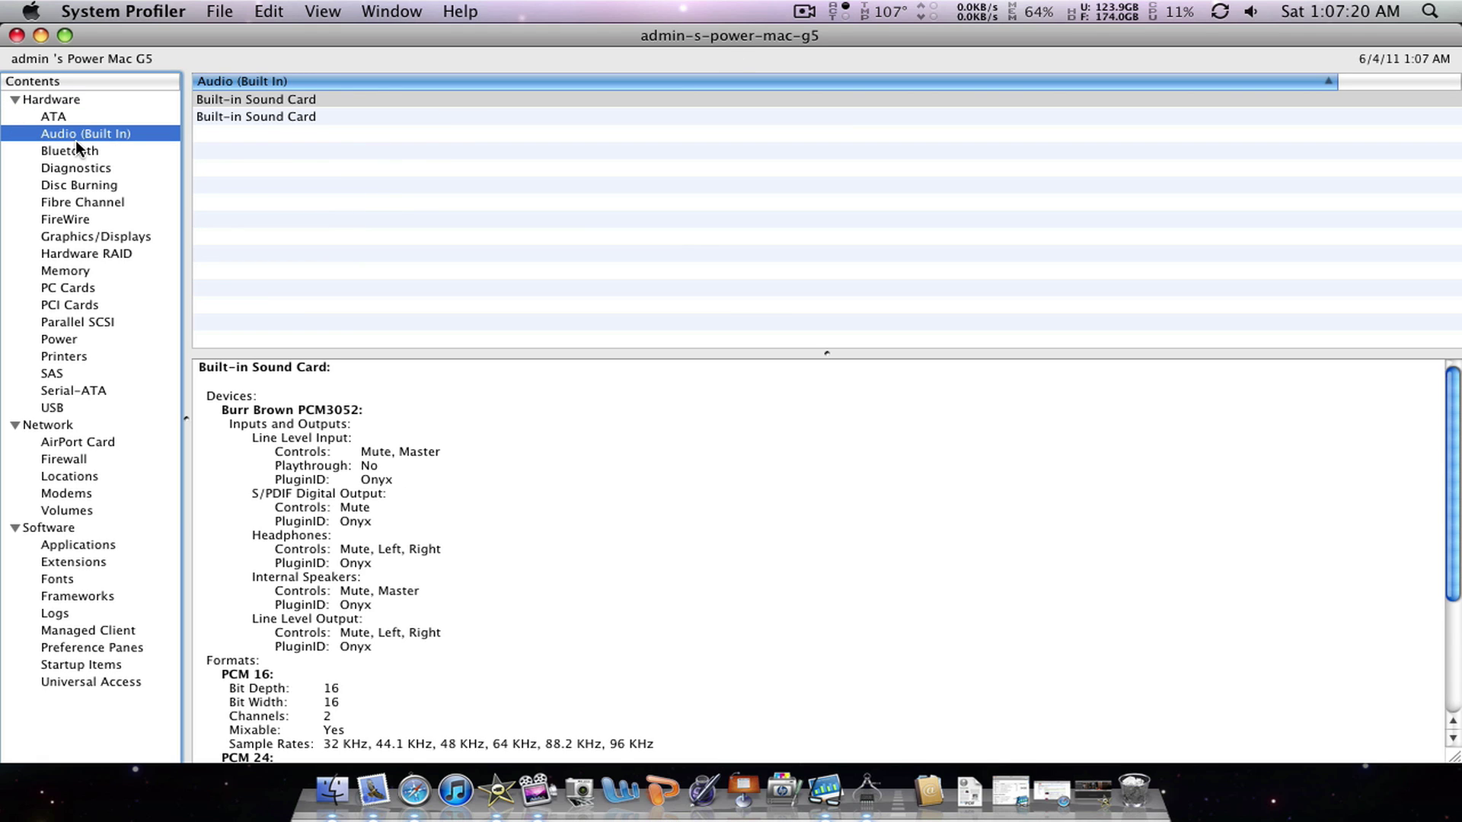
left_click(75, 144)
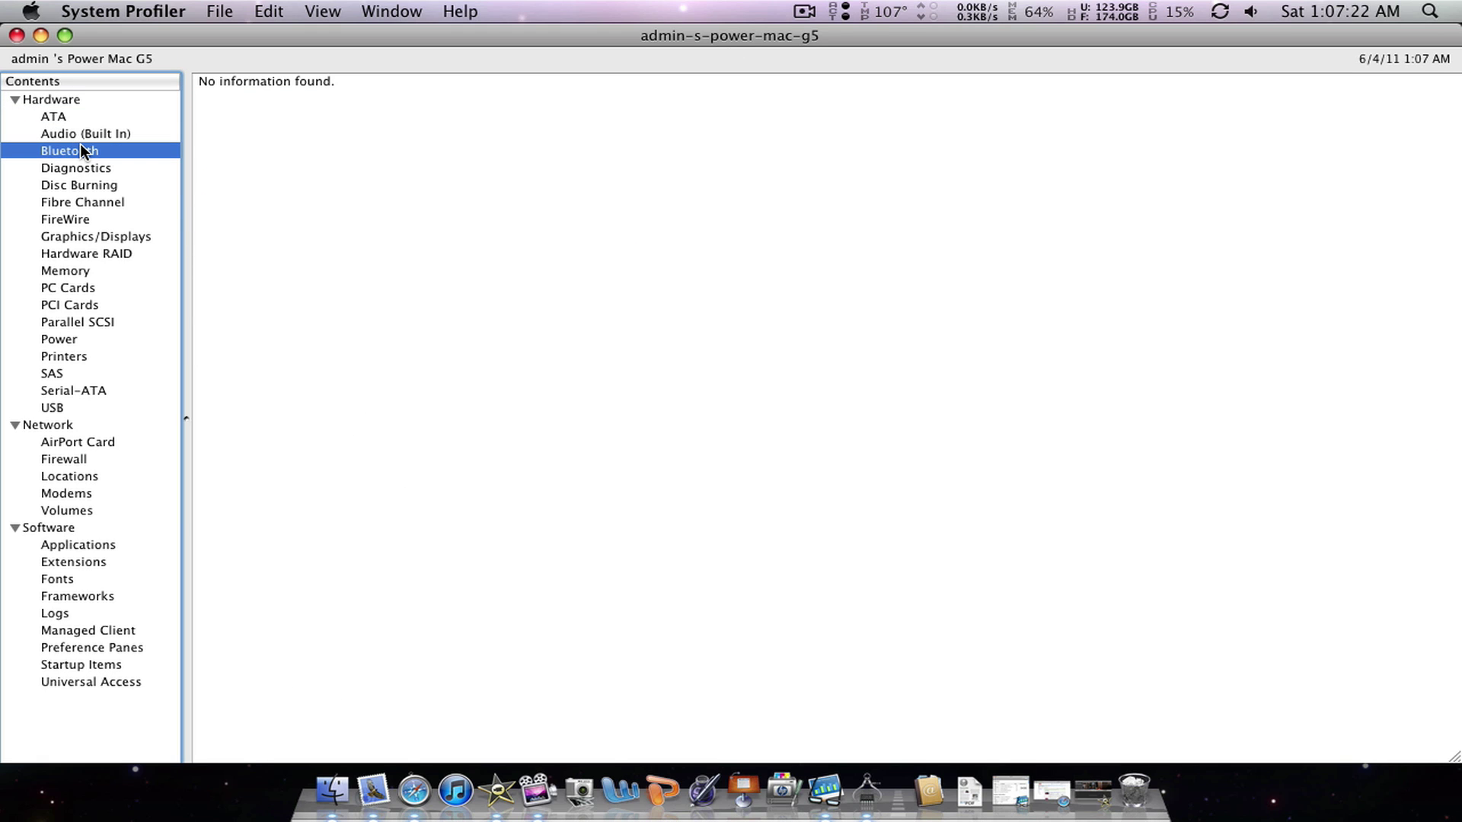
key("Down")
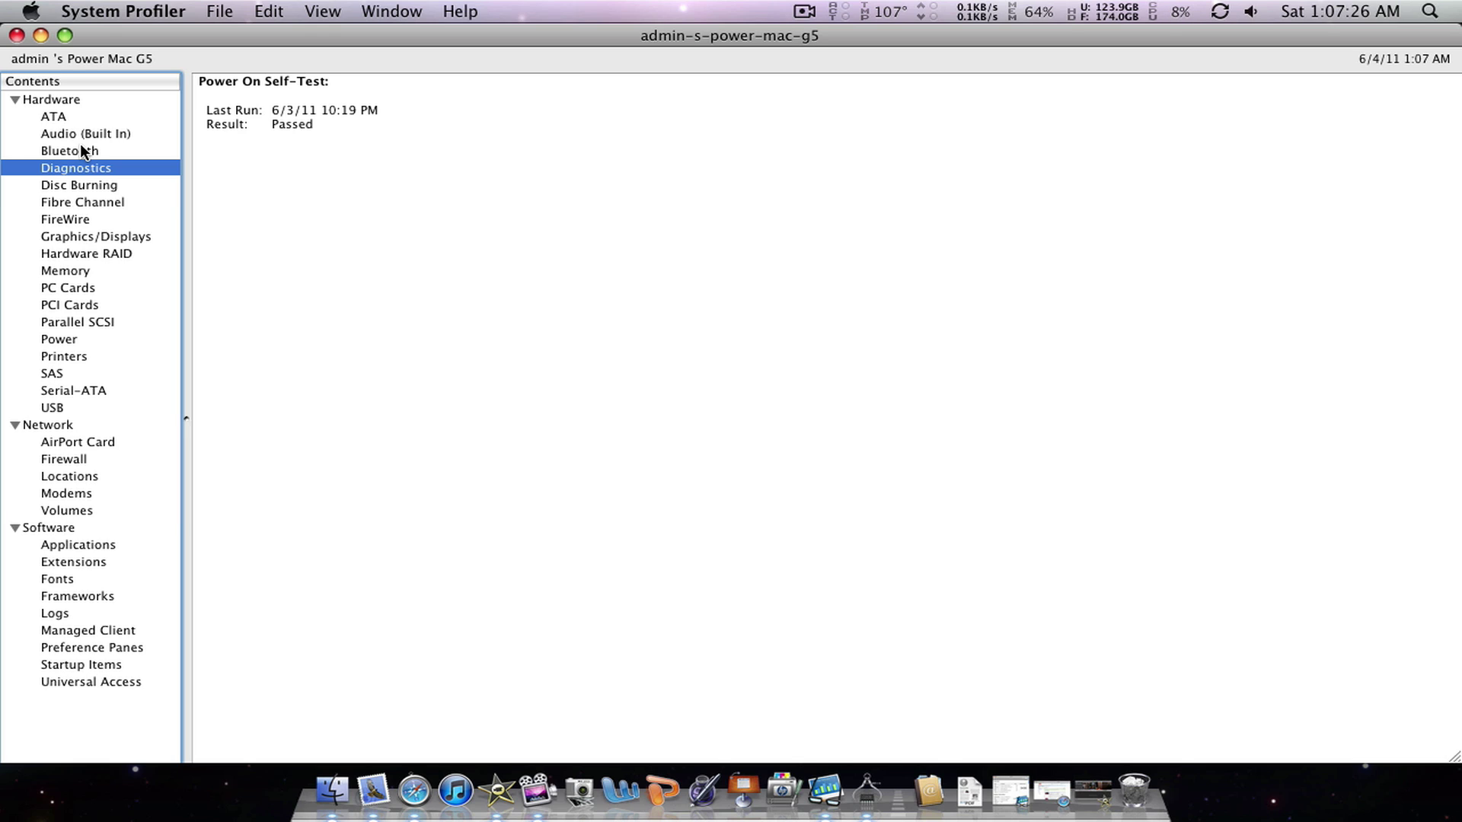
key("Down")
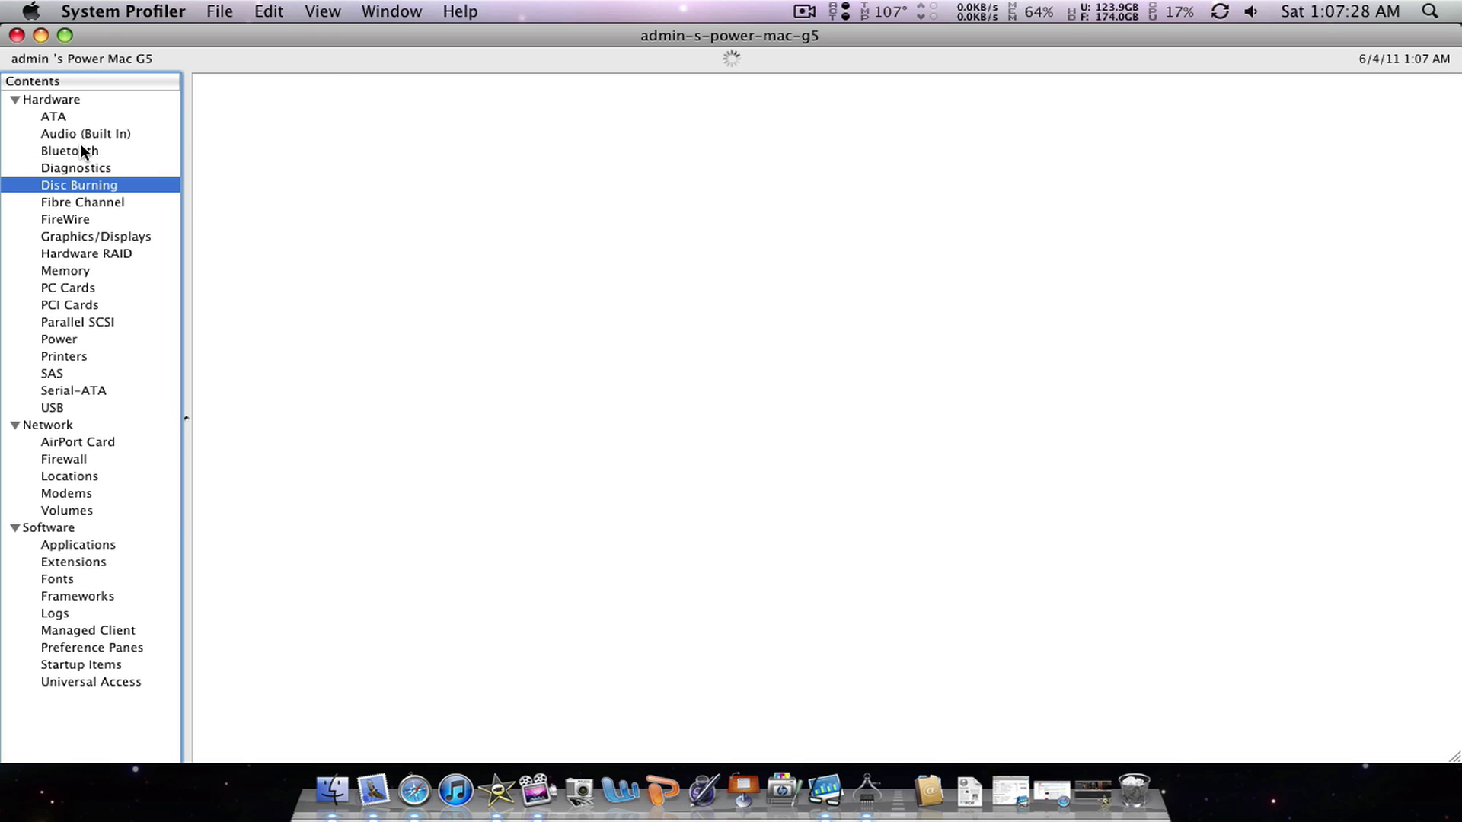
key("Down")
key("Down")
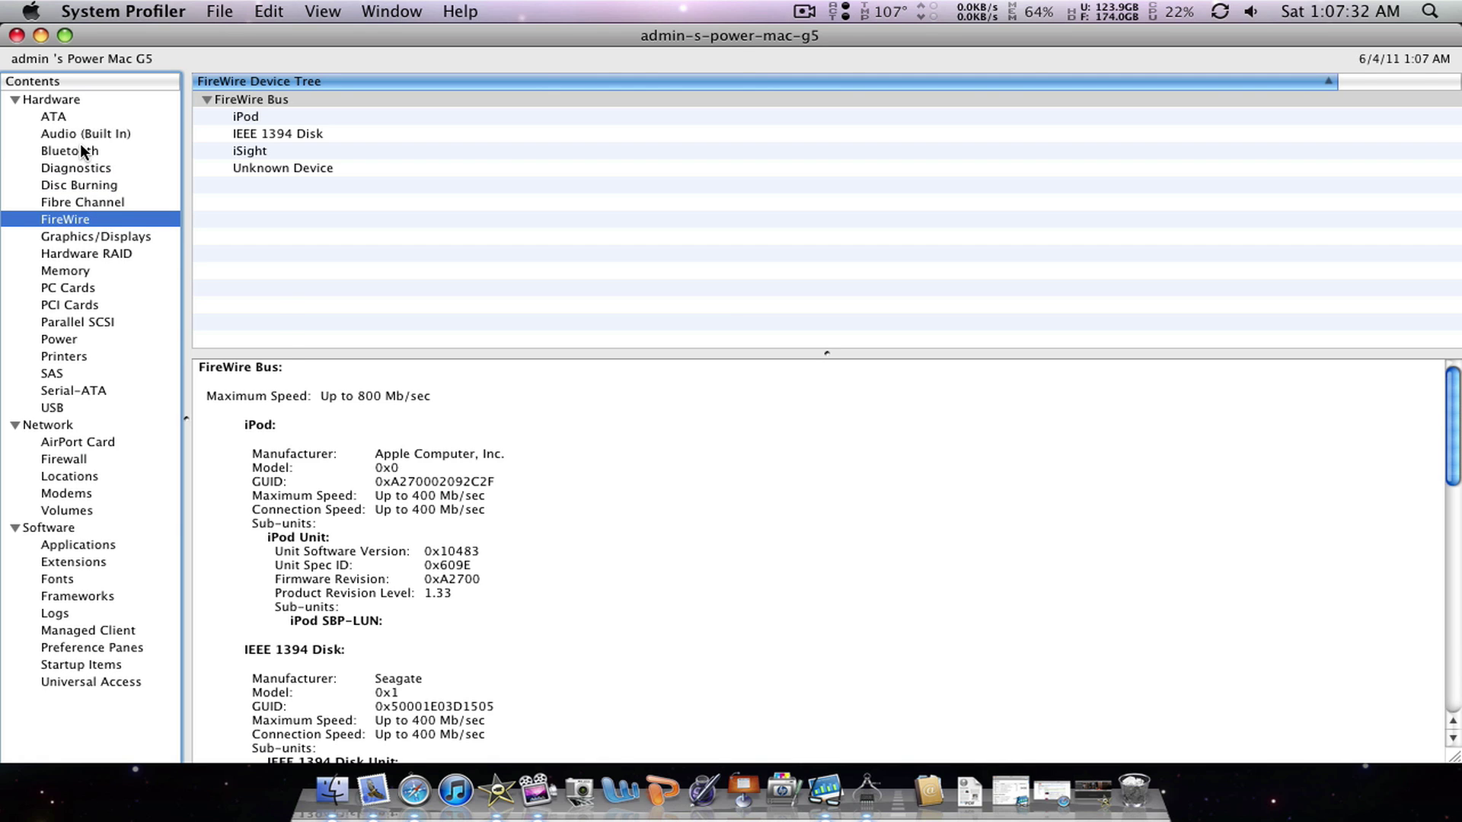
key("Down")
key("Down")
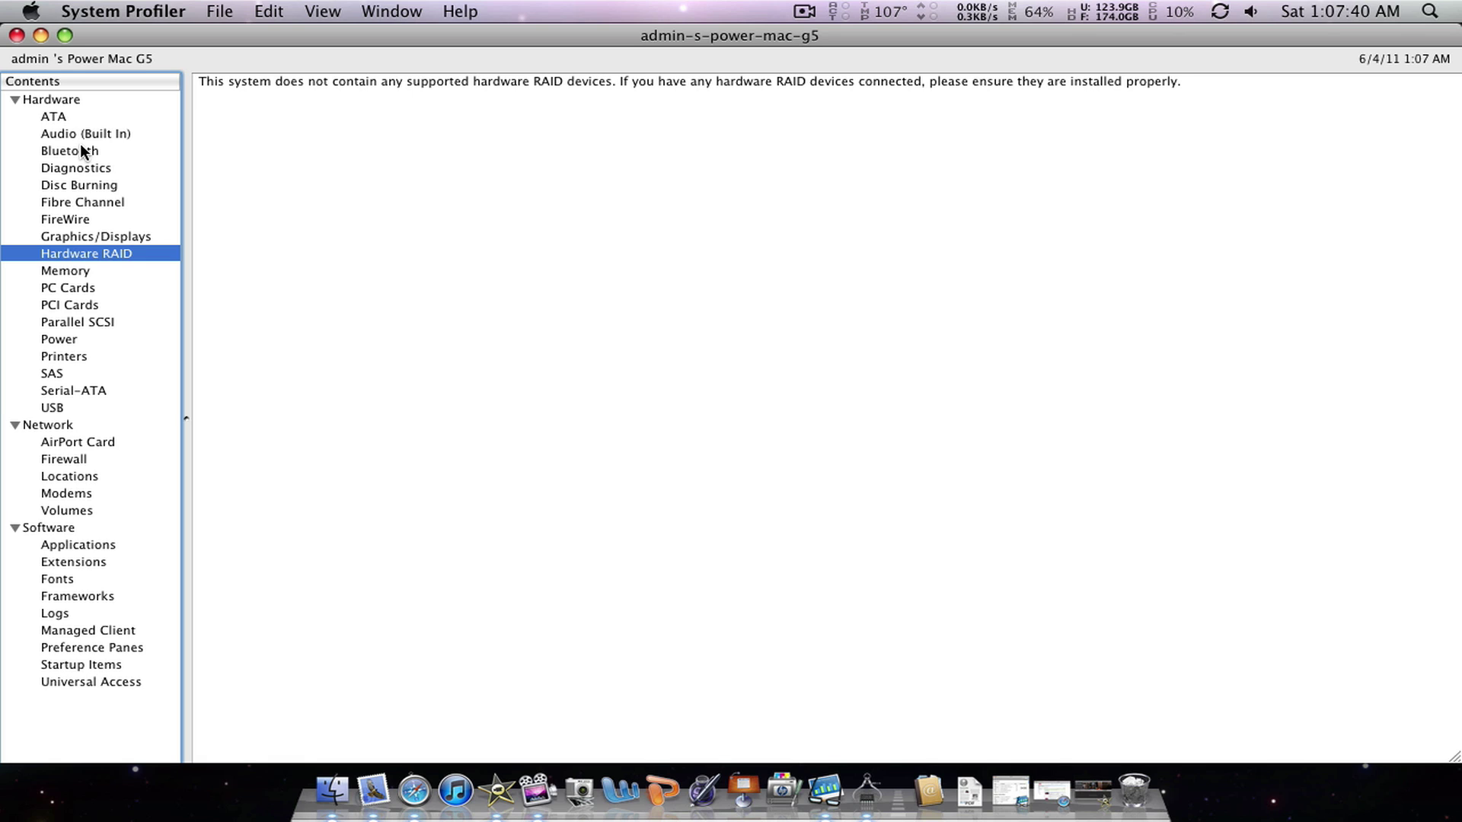
Step: Examine the Memory slots and the PCI Cards section, showing the details of the GeForce 6600 card
key("Down")
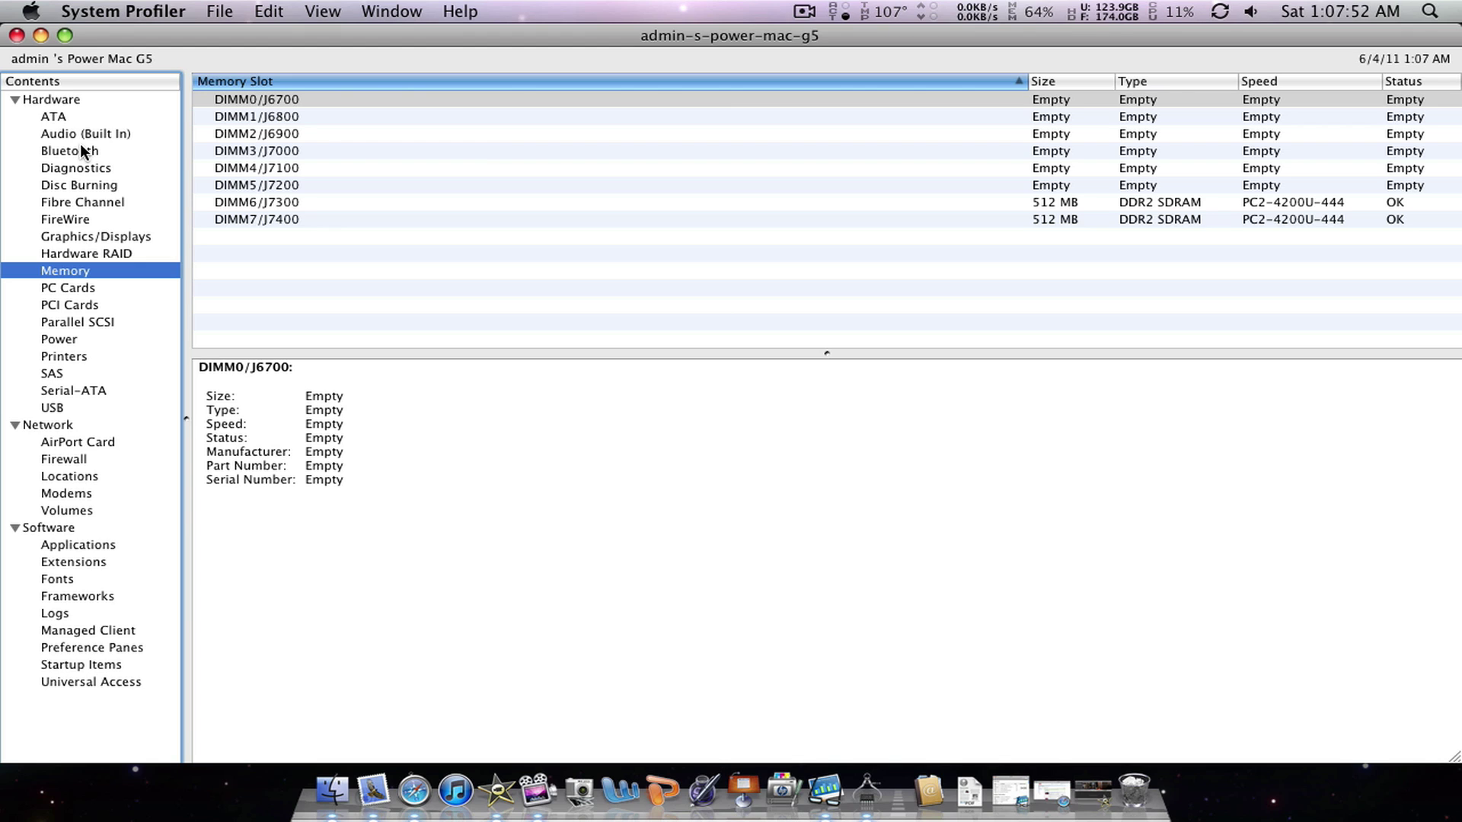
key("Down")
key("Down")
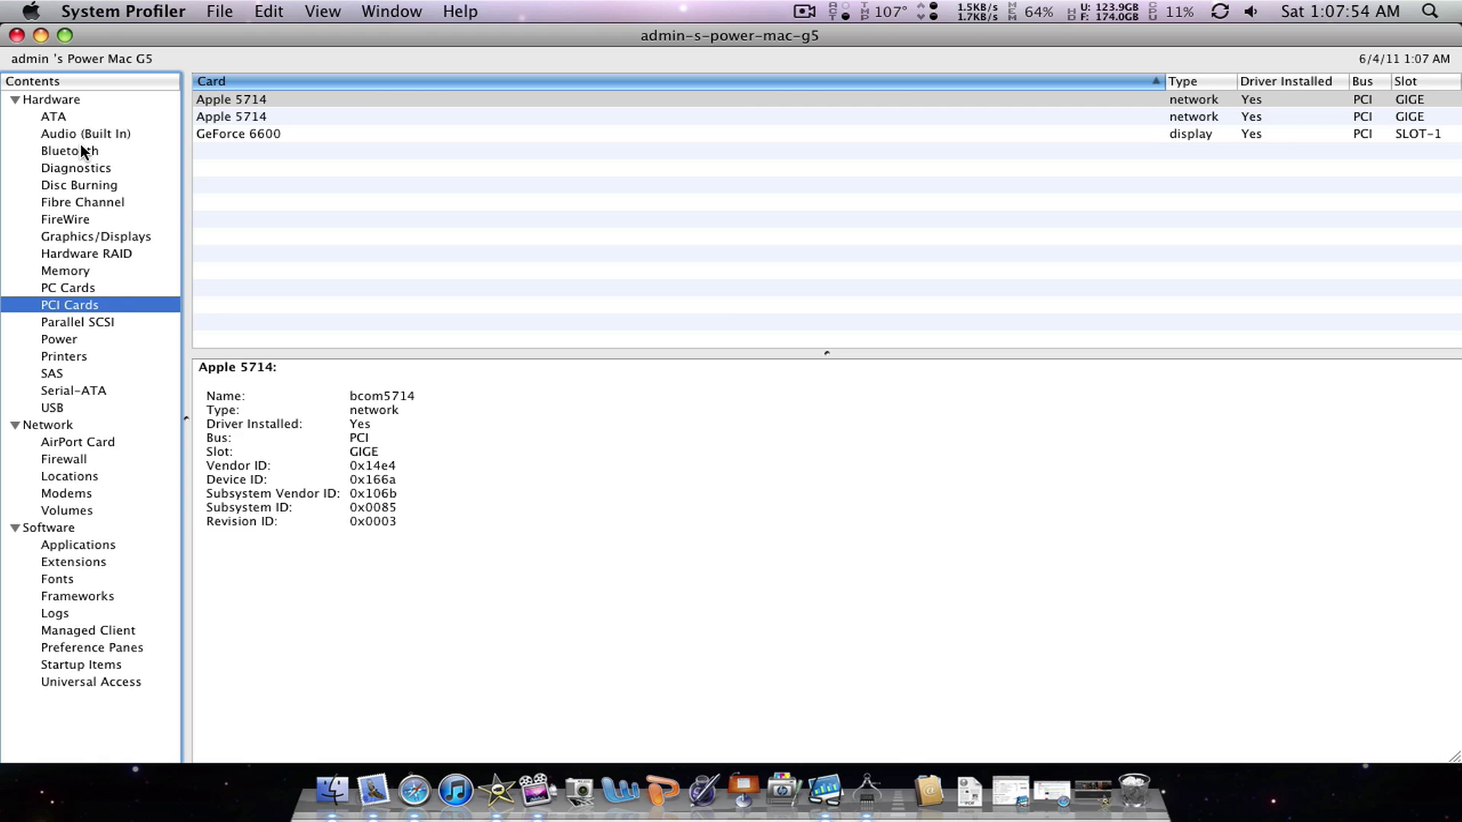
key("Up")
key("Down")
left_click(308, 134)
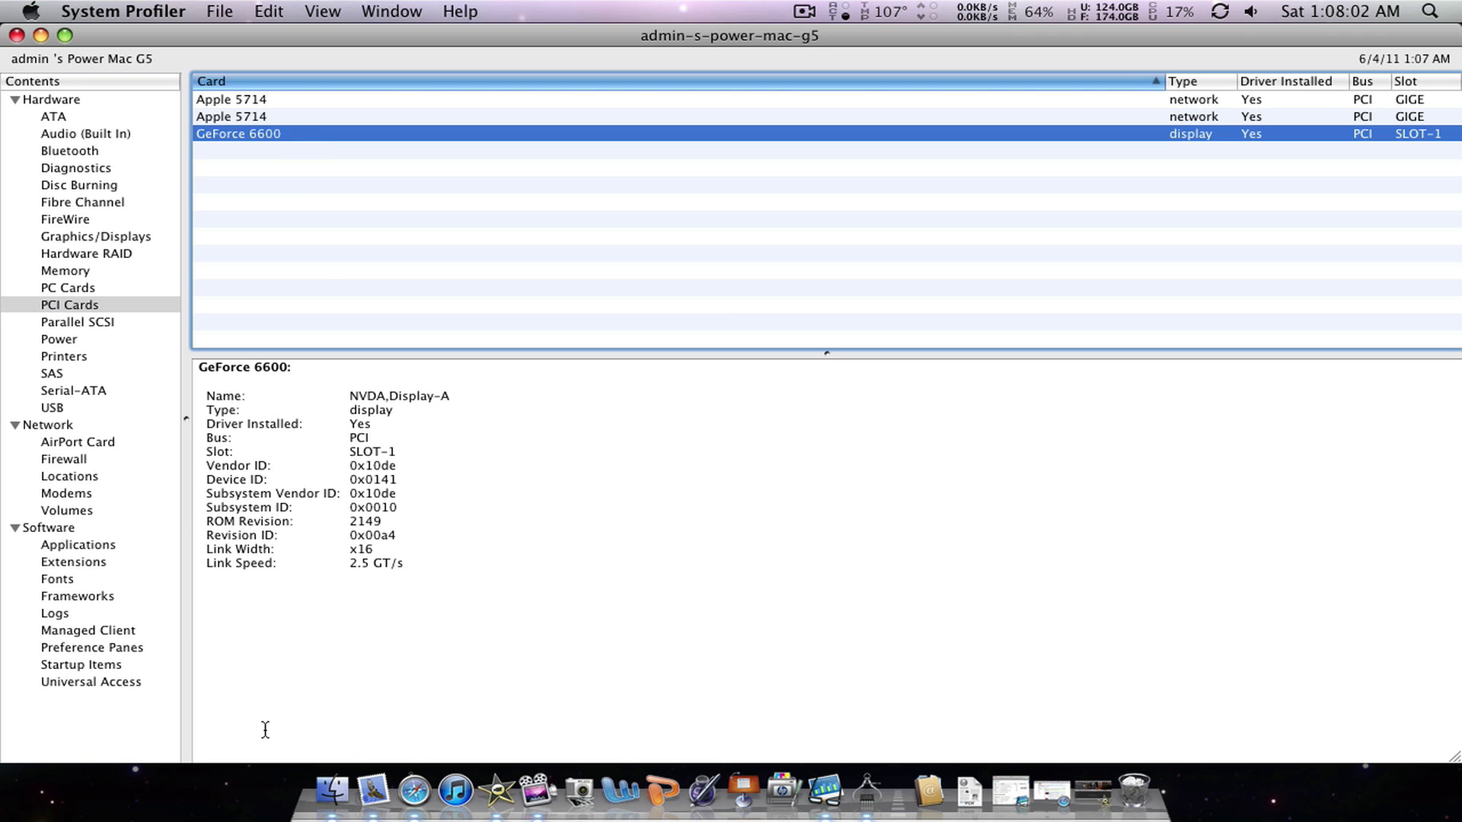
Step: Examine the remaining hardware sections from Parallel SCSI and Power through Printers, SAS and Serial-ATA to USB
left_click(52, 320)
key("Down")
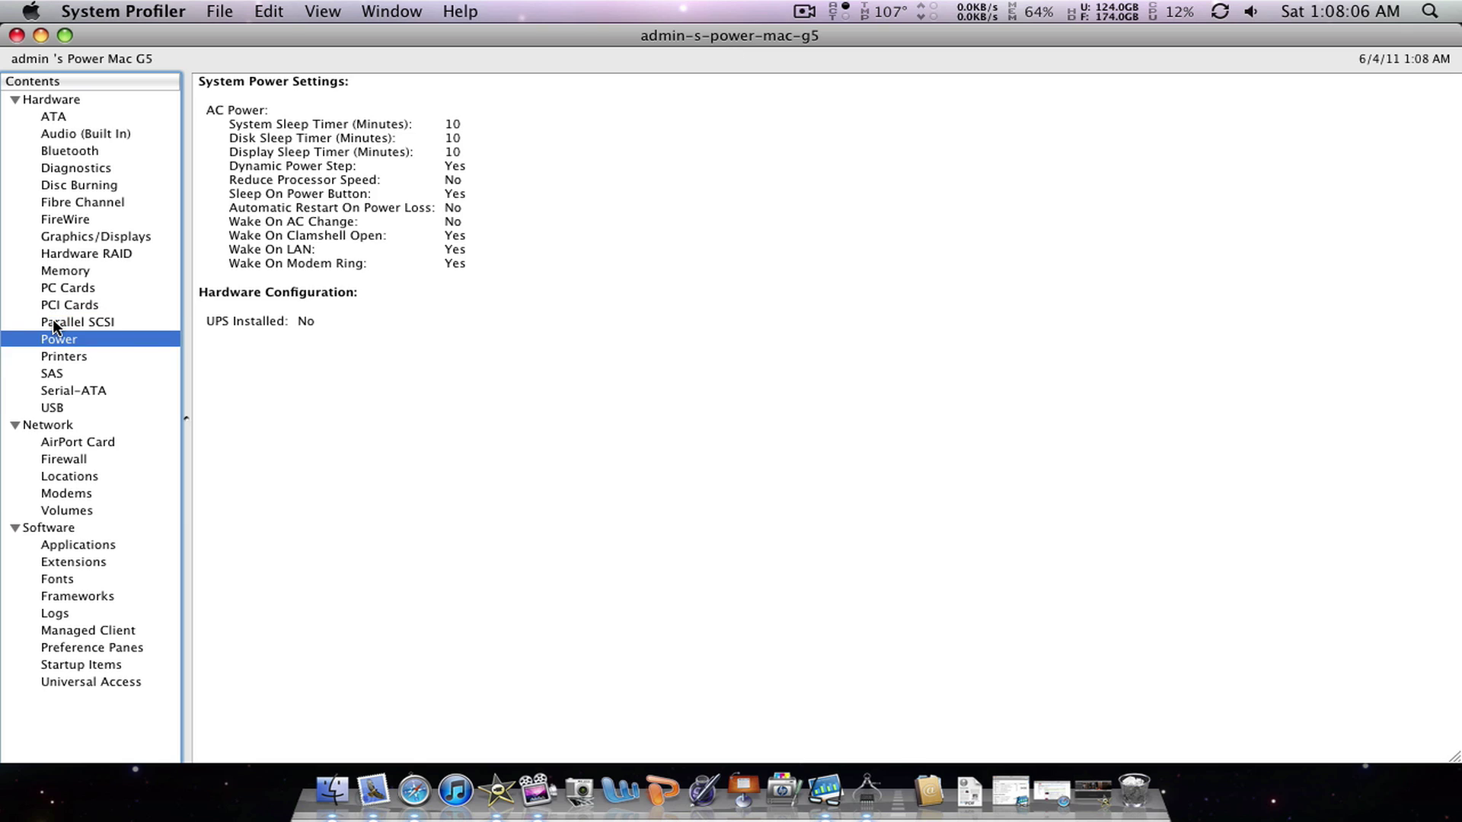
key("Down")
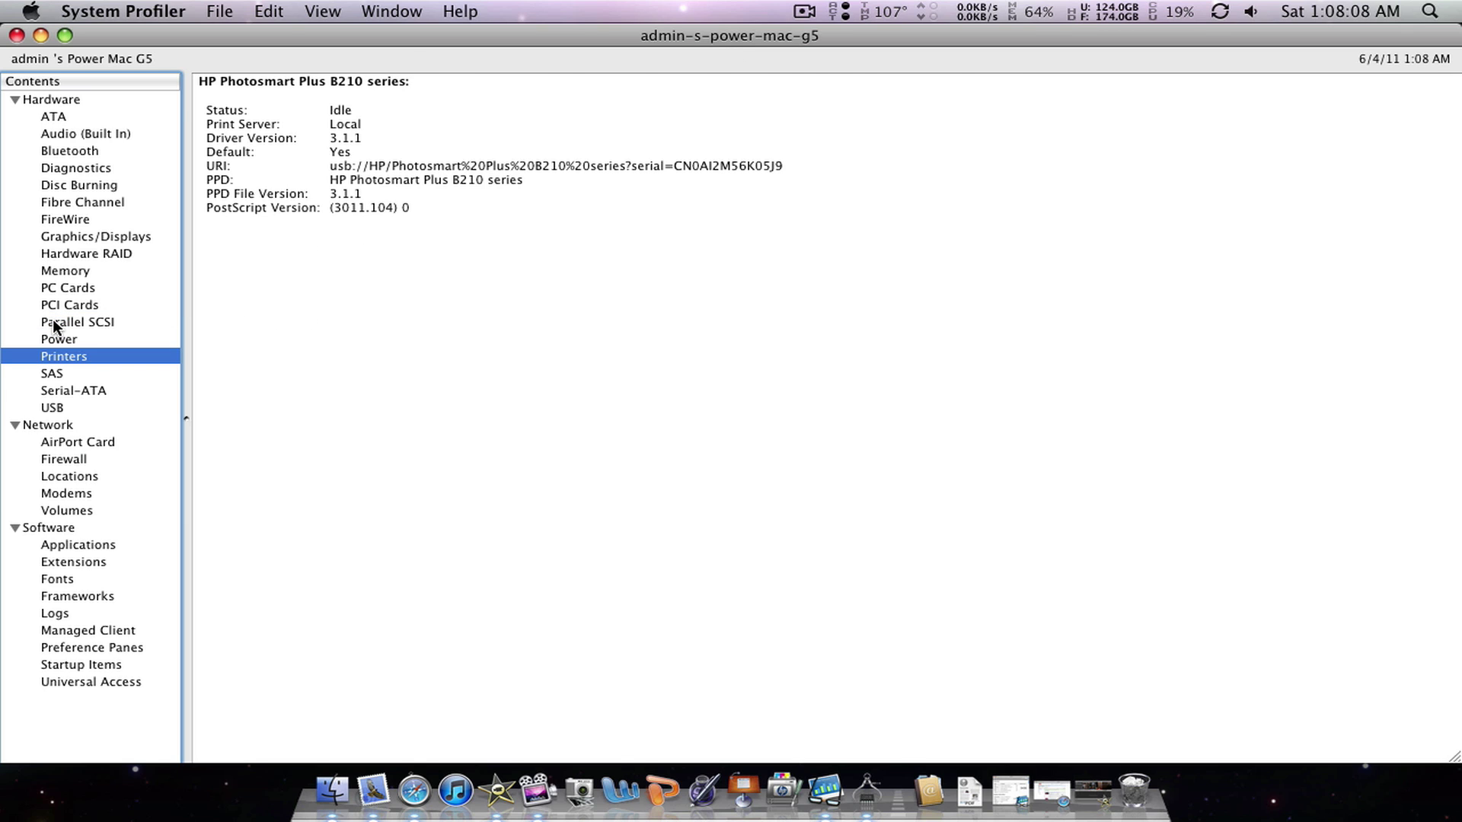
key("Down")
key("Down")
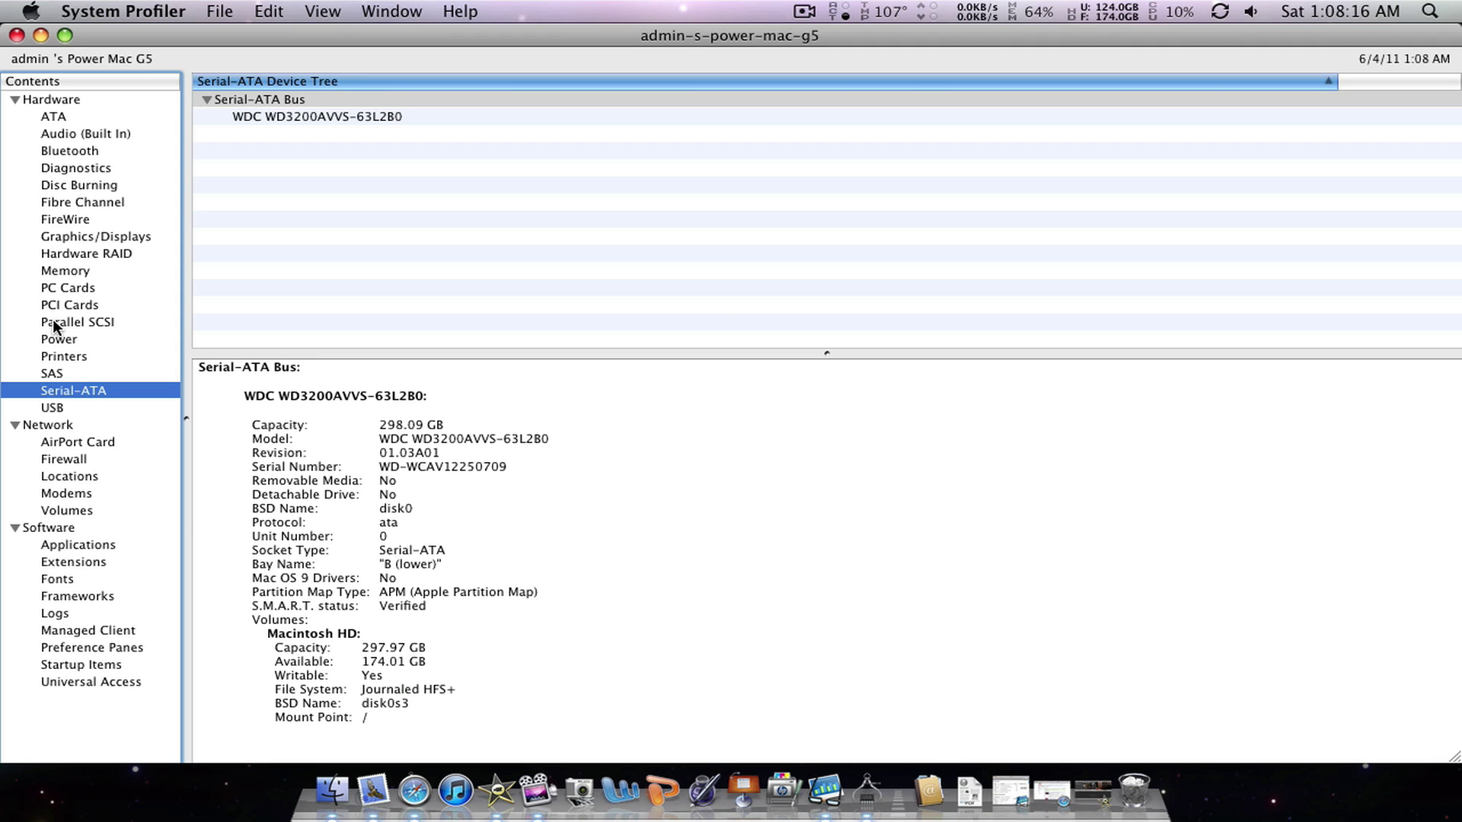
key("Down")
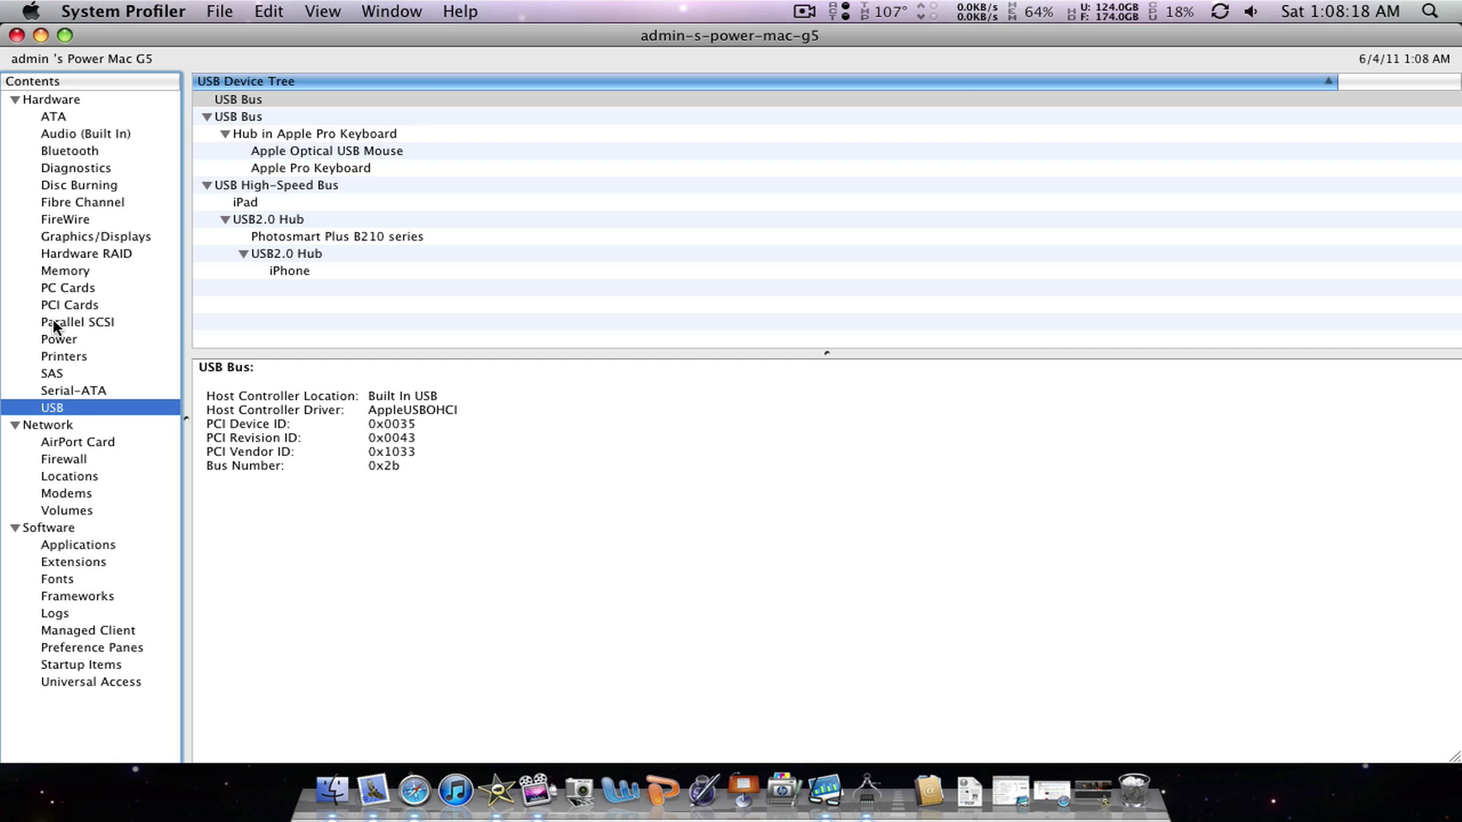
Step: Go through the network sections starting at AirPort Card and continue to the list of installed Applications
key("Down")
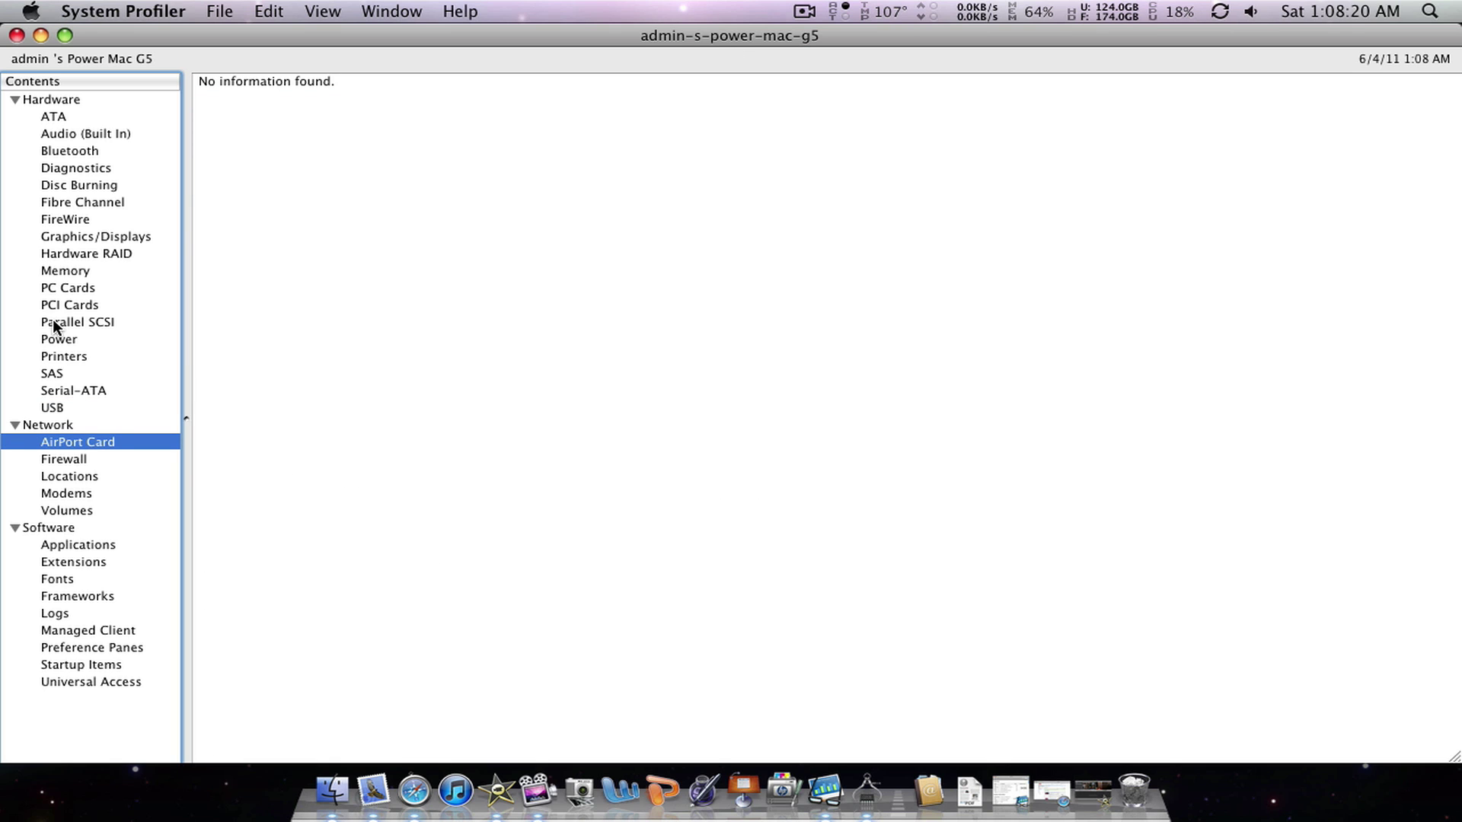
key("Down")
key("Down")
key("Down")
key("Down")
key("Down")
key("Down")
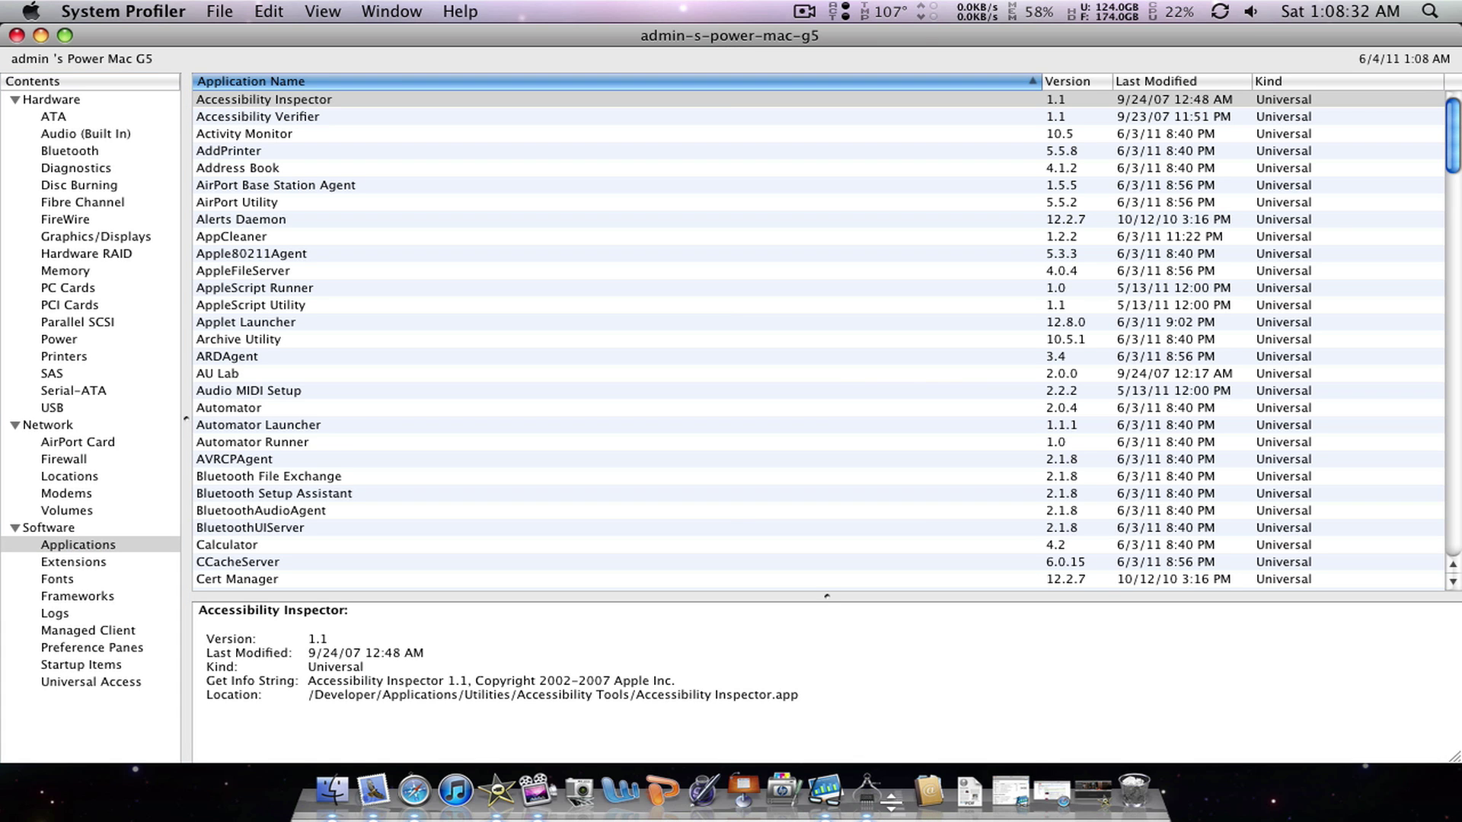
Step: Quit System Profiler and return to the empty desktop
right_click(882, 809)
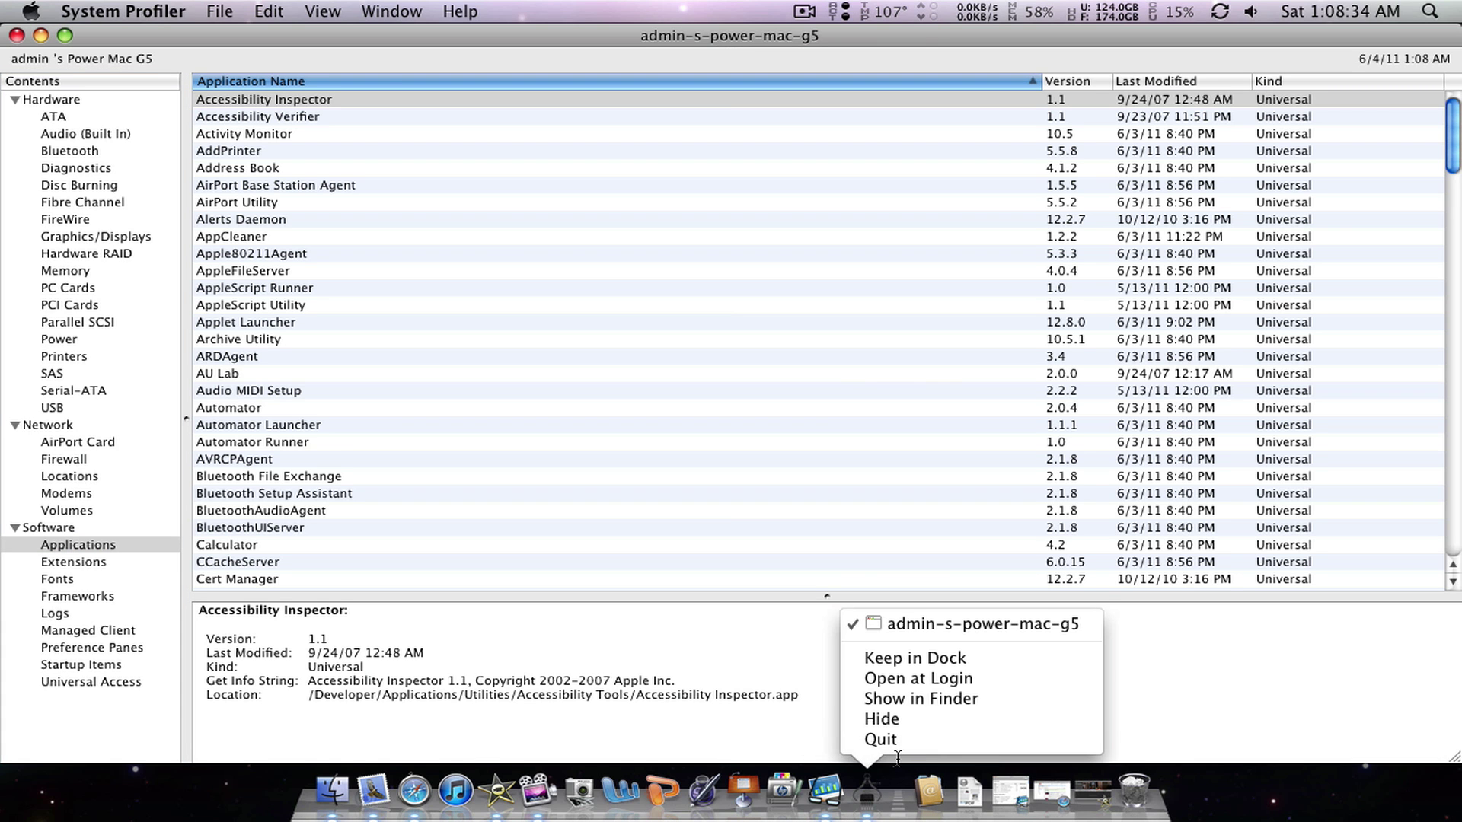
left_click(908, 756)
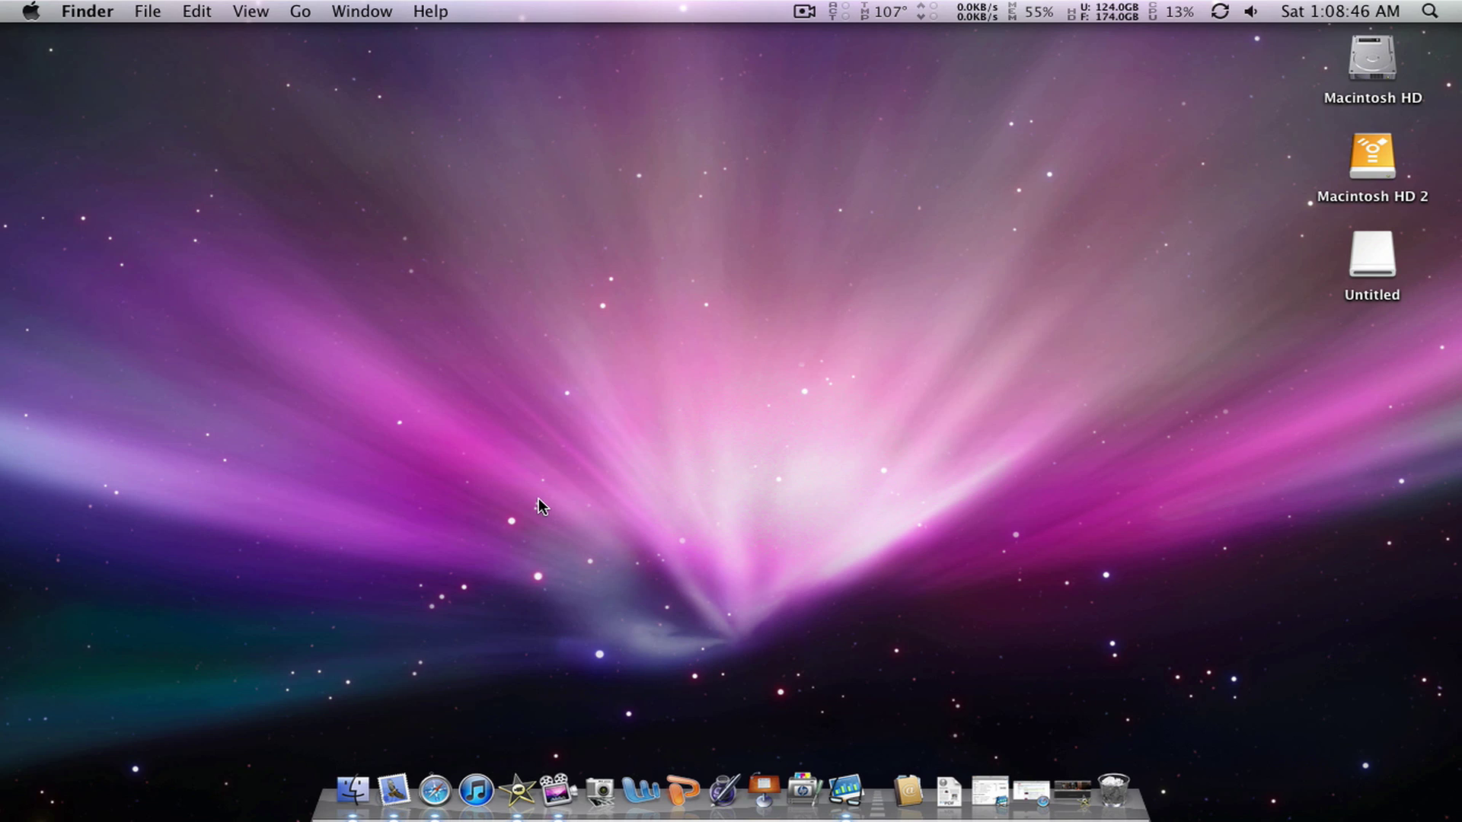
left_click_drag(490, 489, 597, 604)
left_click_drag(476, 440, 784, 599)
Step: Launch Monolingual from the applications folder, allow automatic update checks, and enlarge its window to fill the screen
left_click(910, 791)
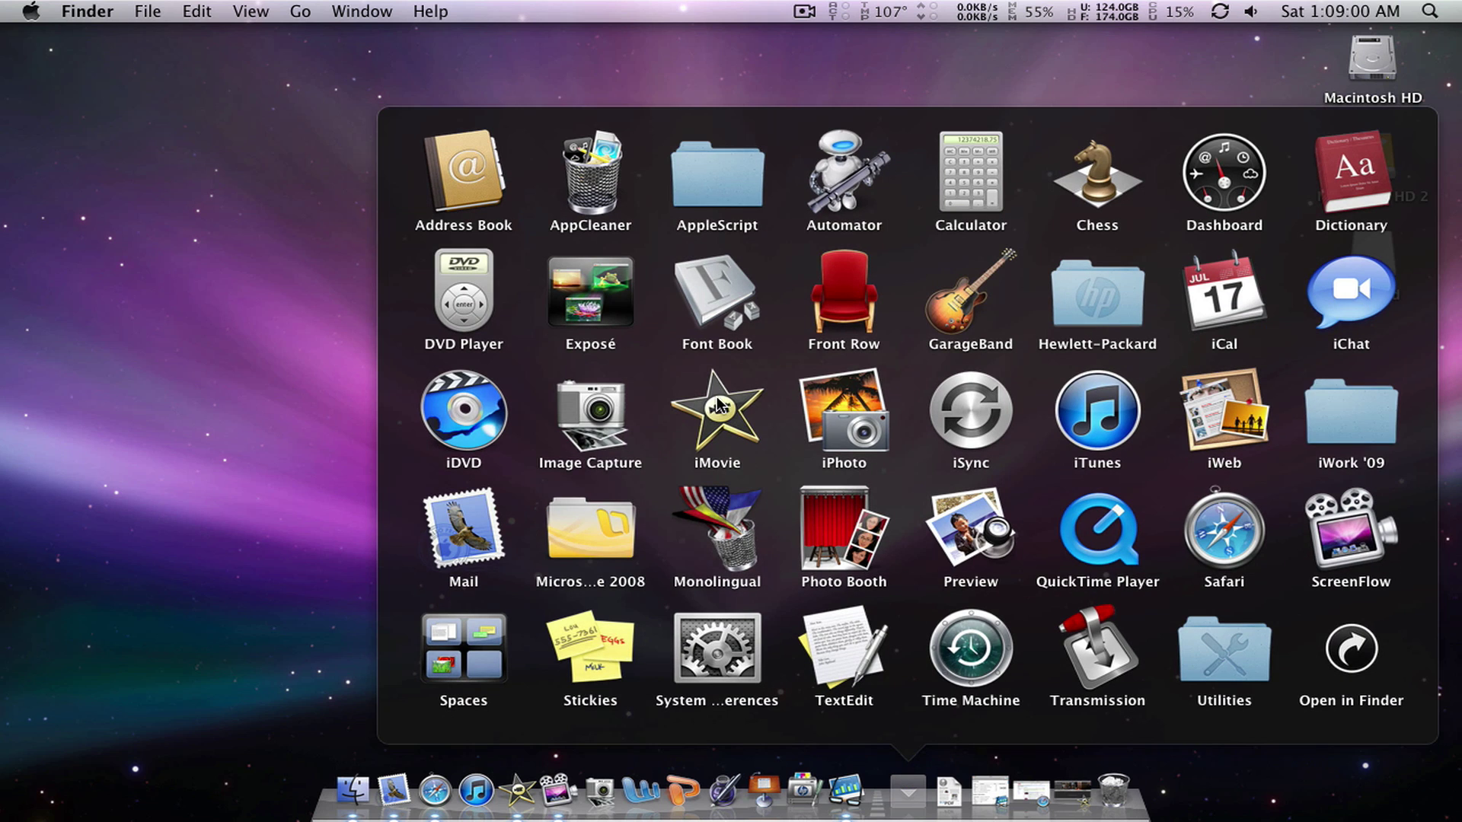
left_click(713, 545)
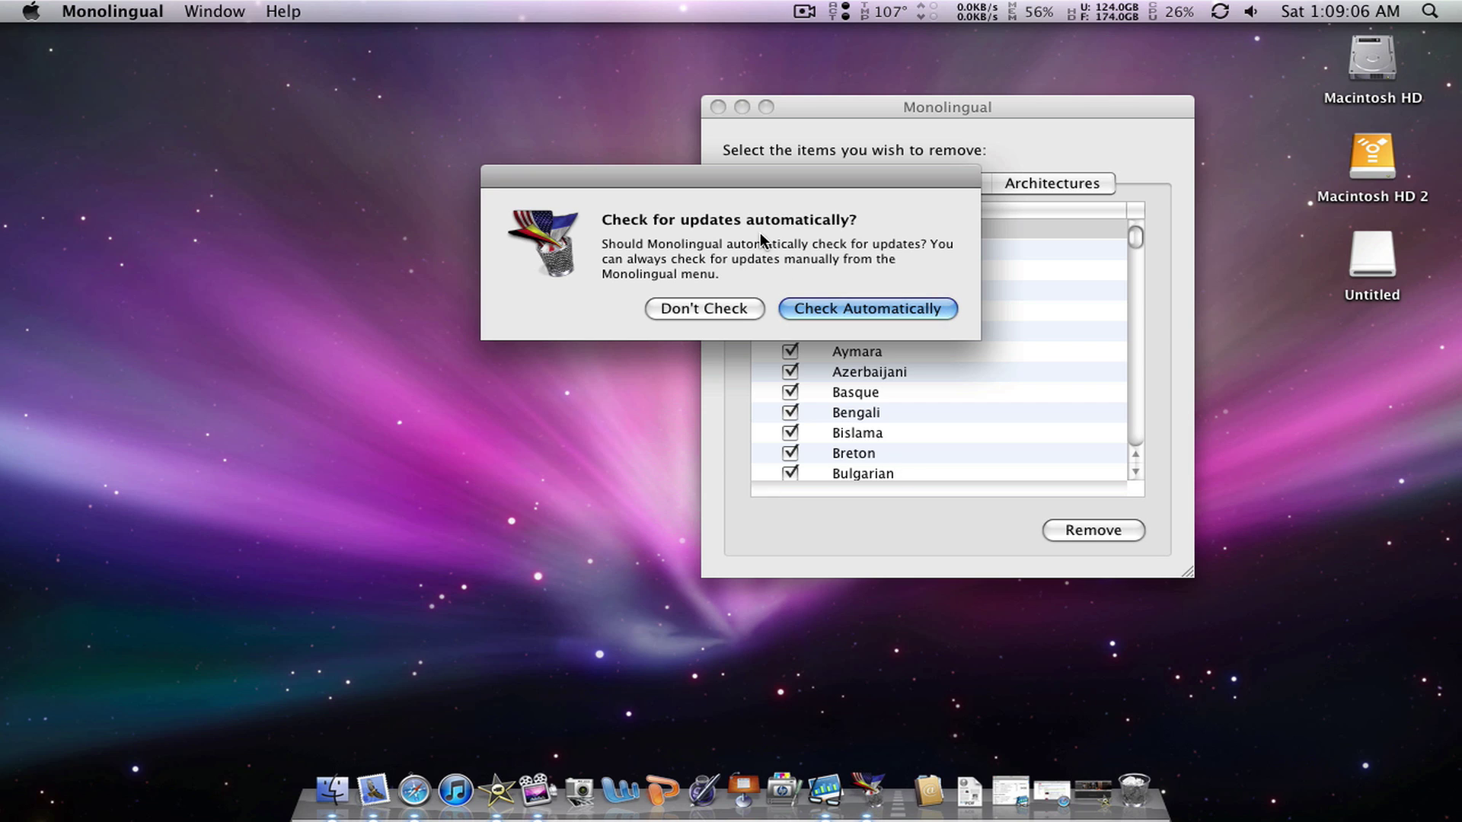
left_click(785, 309)
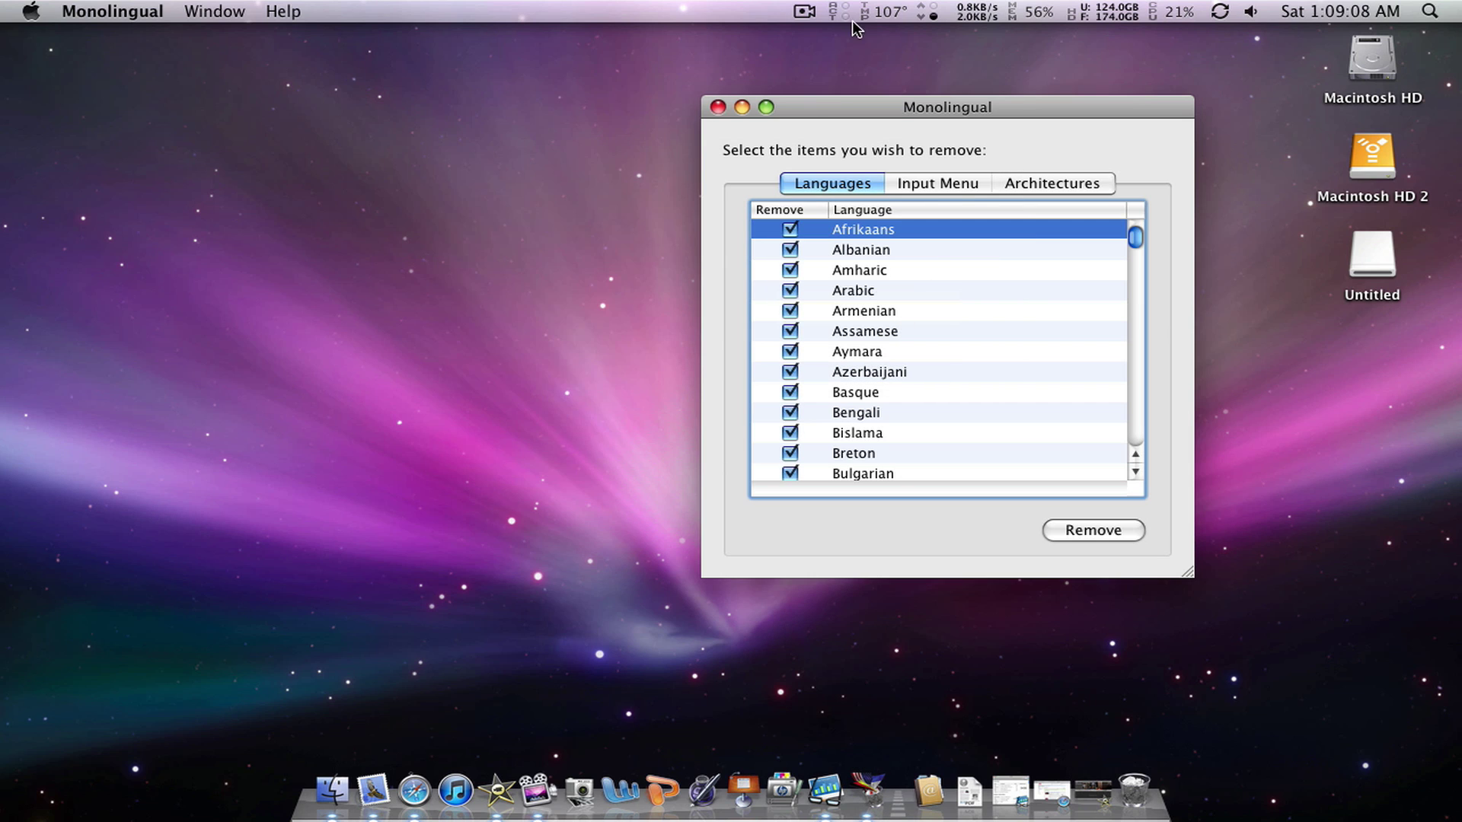
left_click_drag(813, 110, 655, 108)
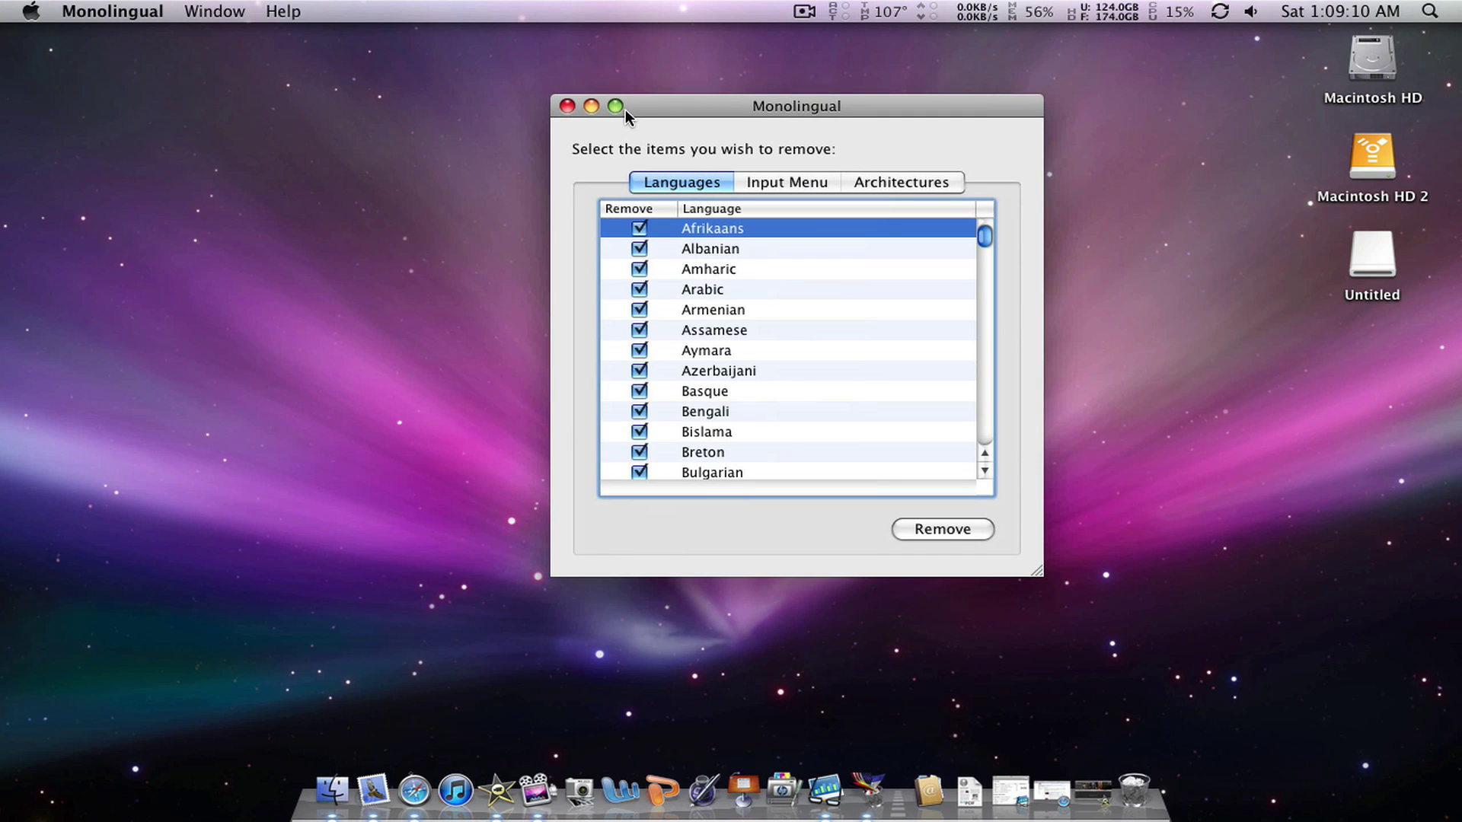
left_click(613, 108)
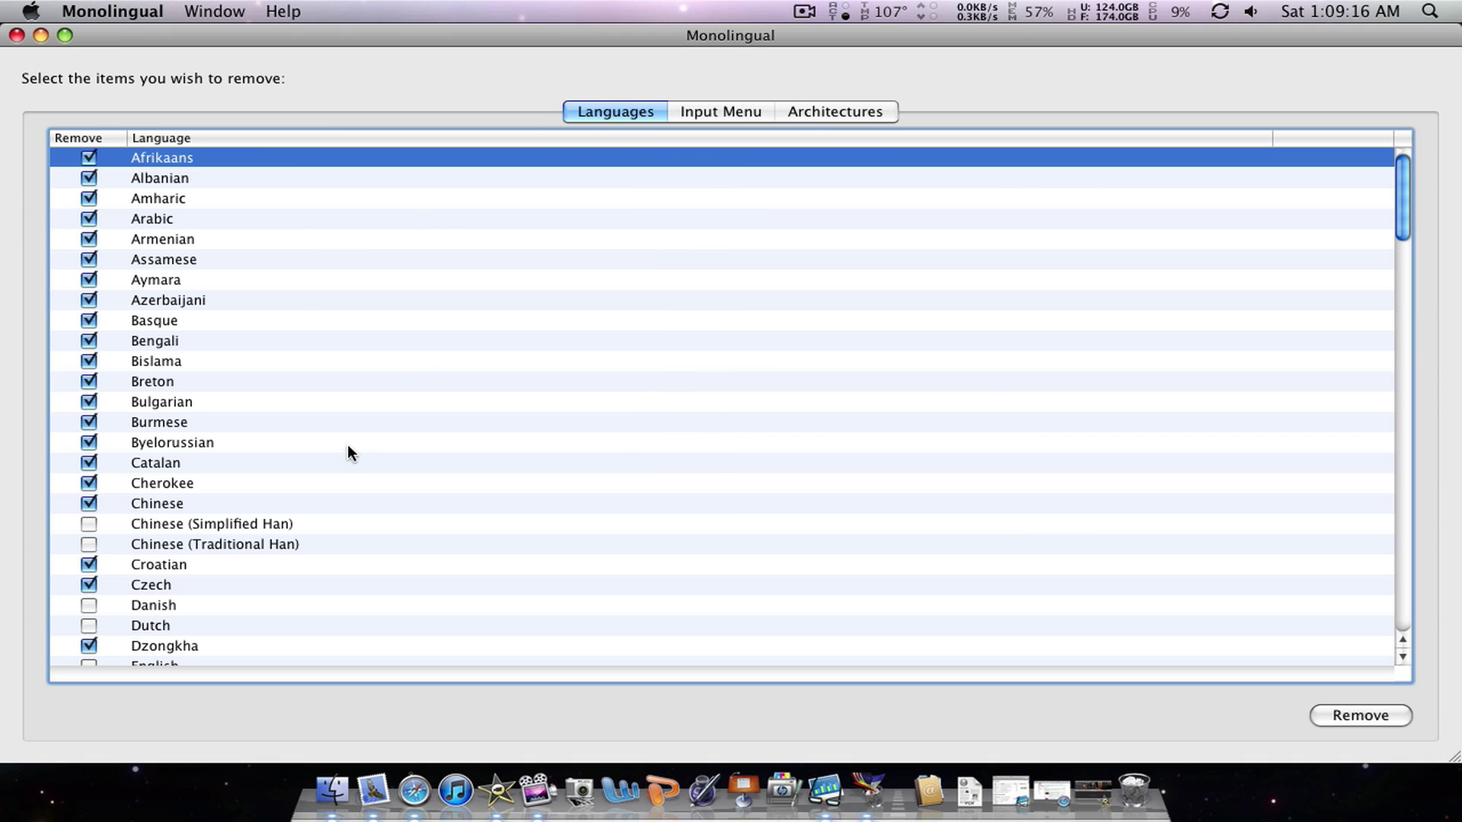
Step: Look through the list of languages marked for removal, then return to its beginning
left_click_drag(1393, 189, 1405, 126)
left_click_drag(1399, 203, 1365, 242)
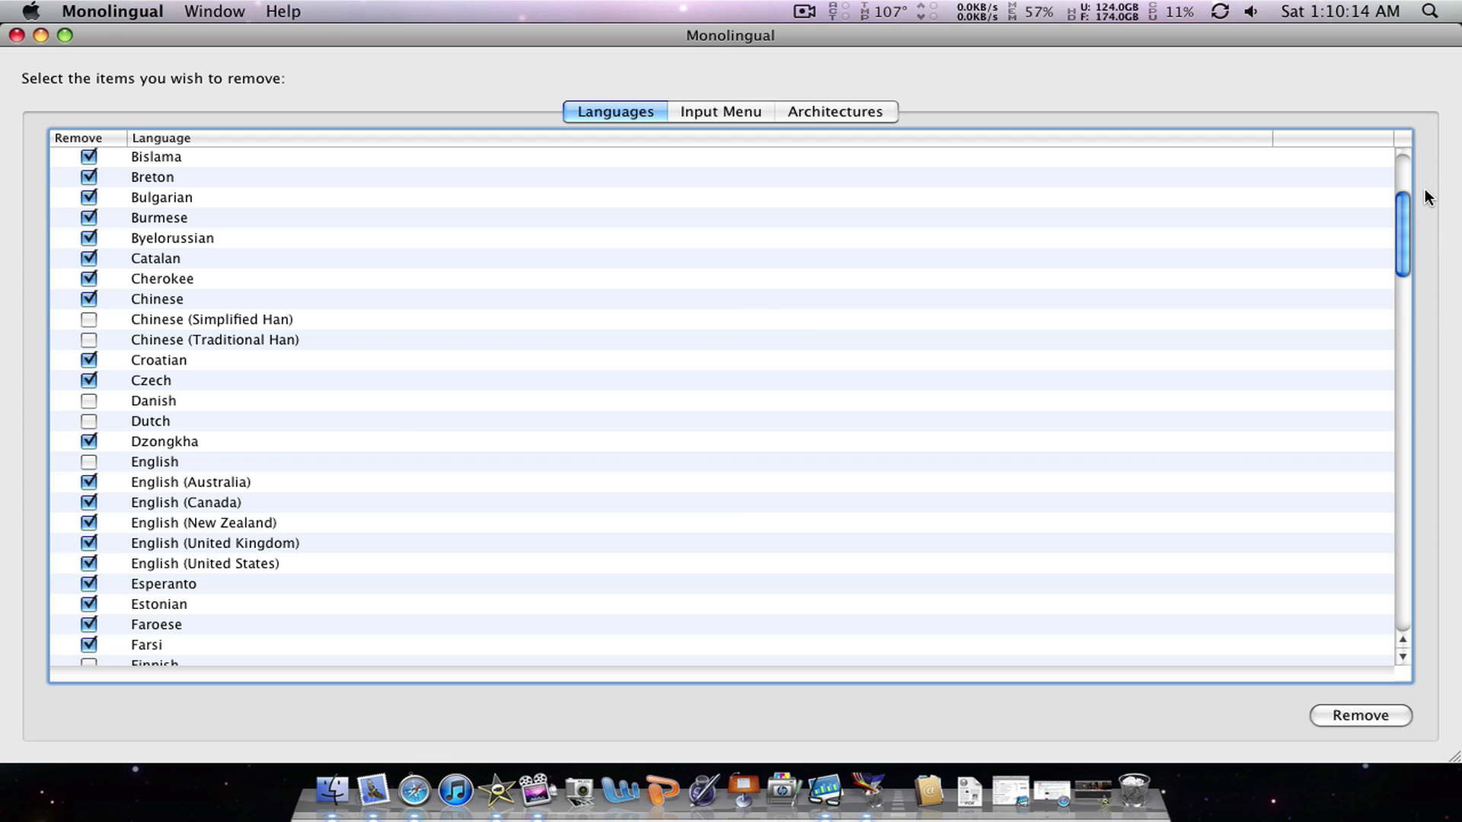
left_click_drag(1401, 216, 1392, 143)
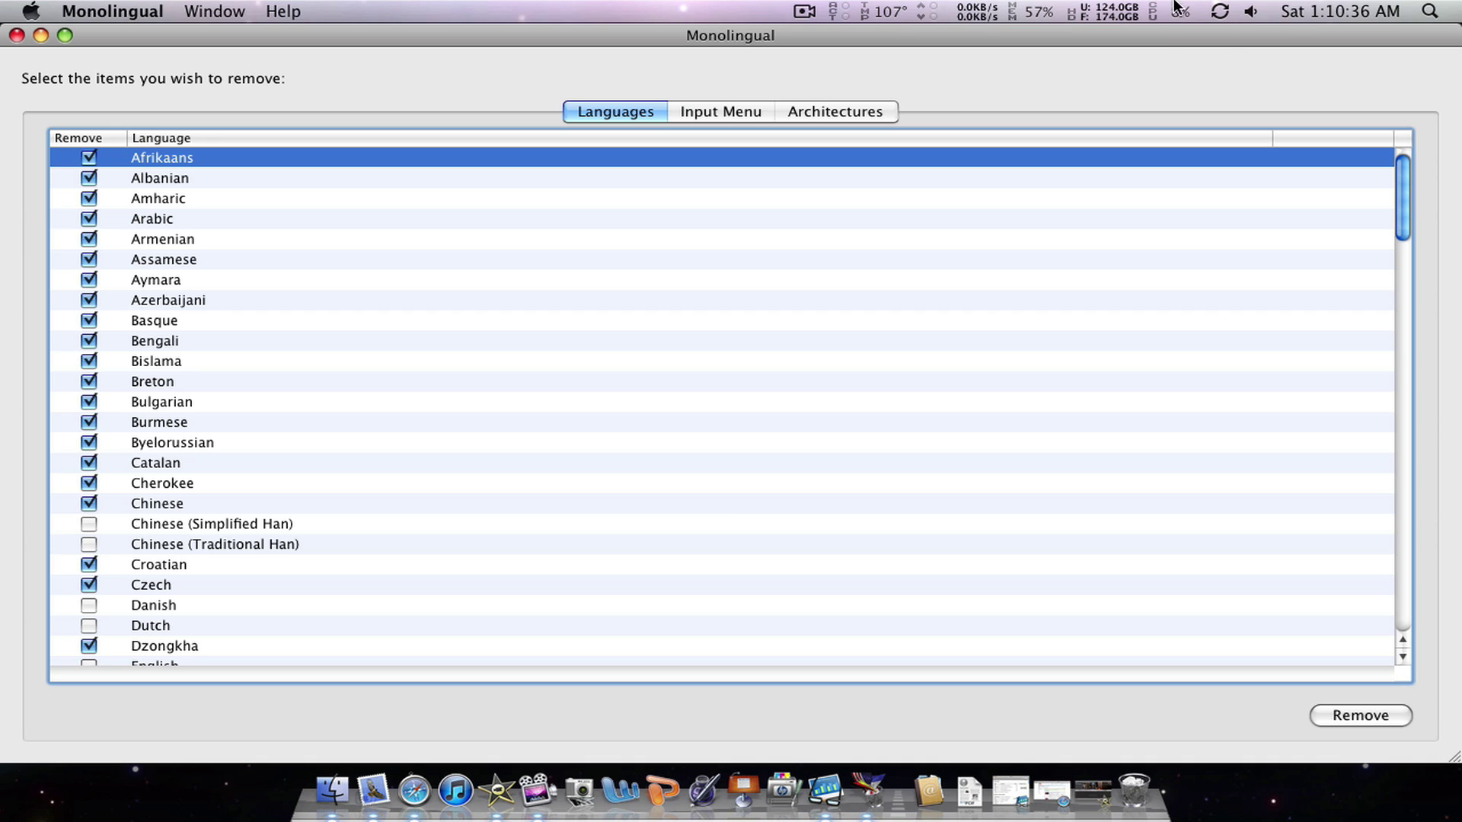
Step: Examine the removable keyboard layouts and input methods, then display the processor architectures that can be removed
left_click(689, 114)
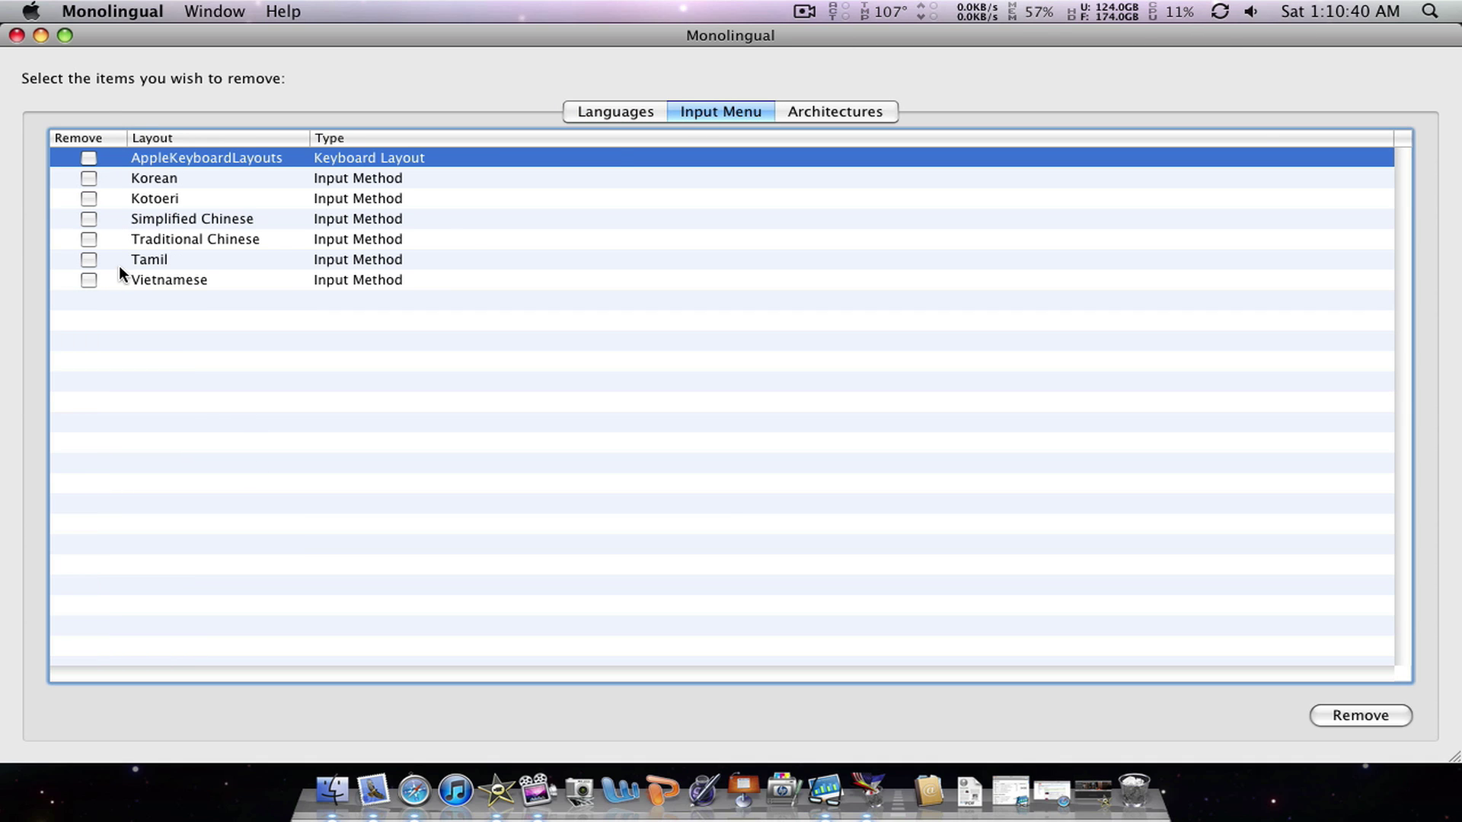
left_click(180, 300)
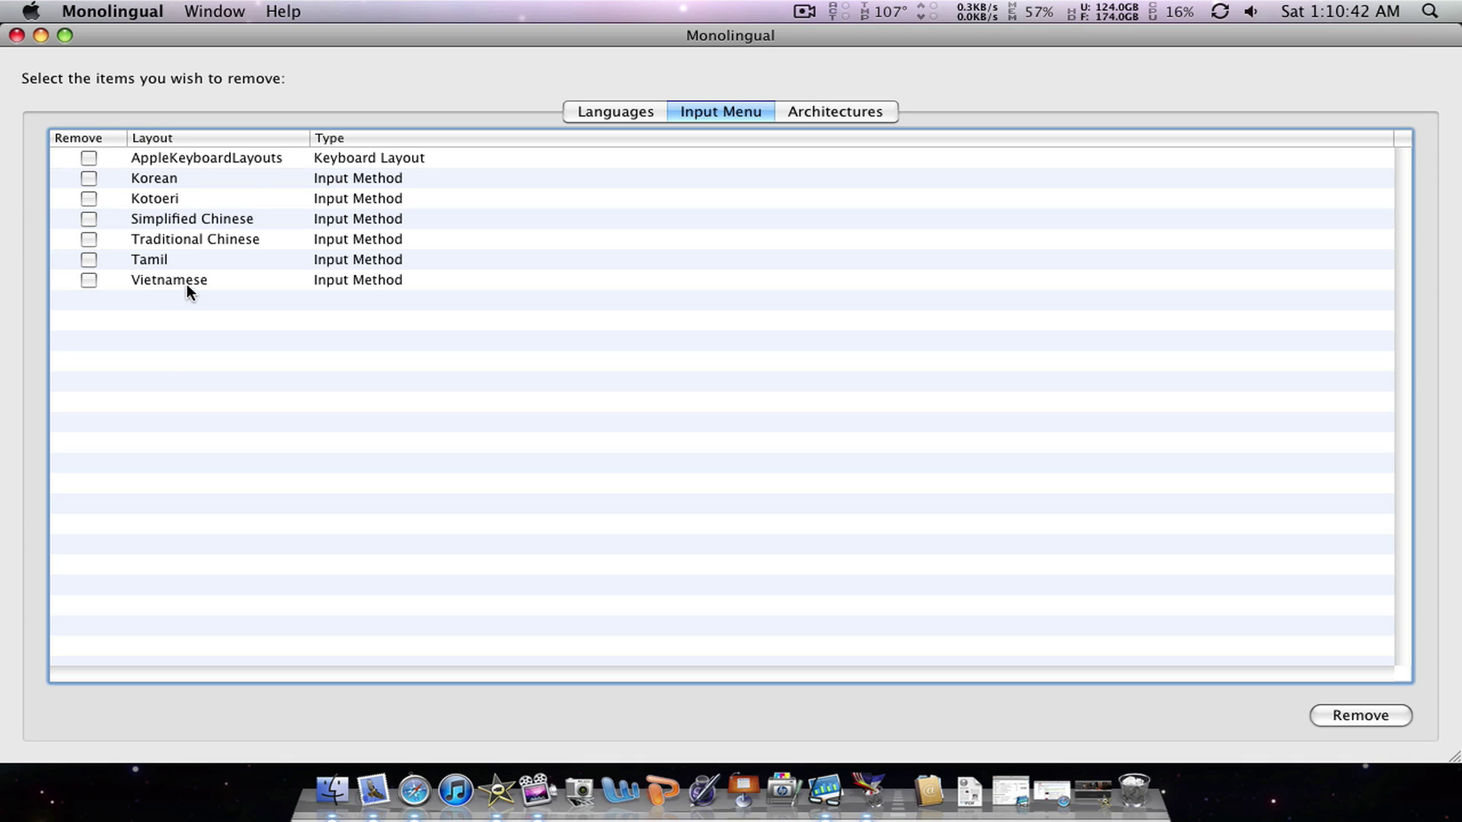
left_click(185, 282)
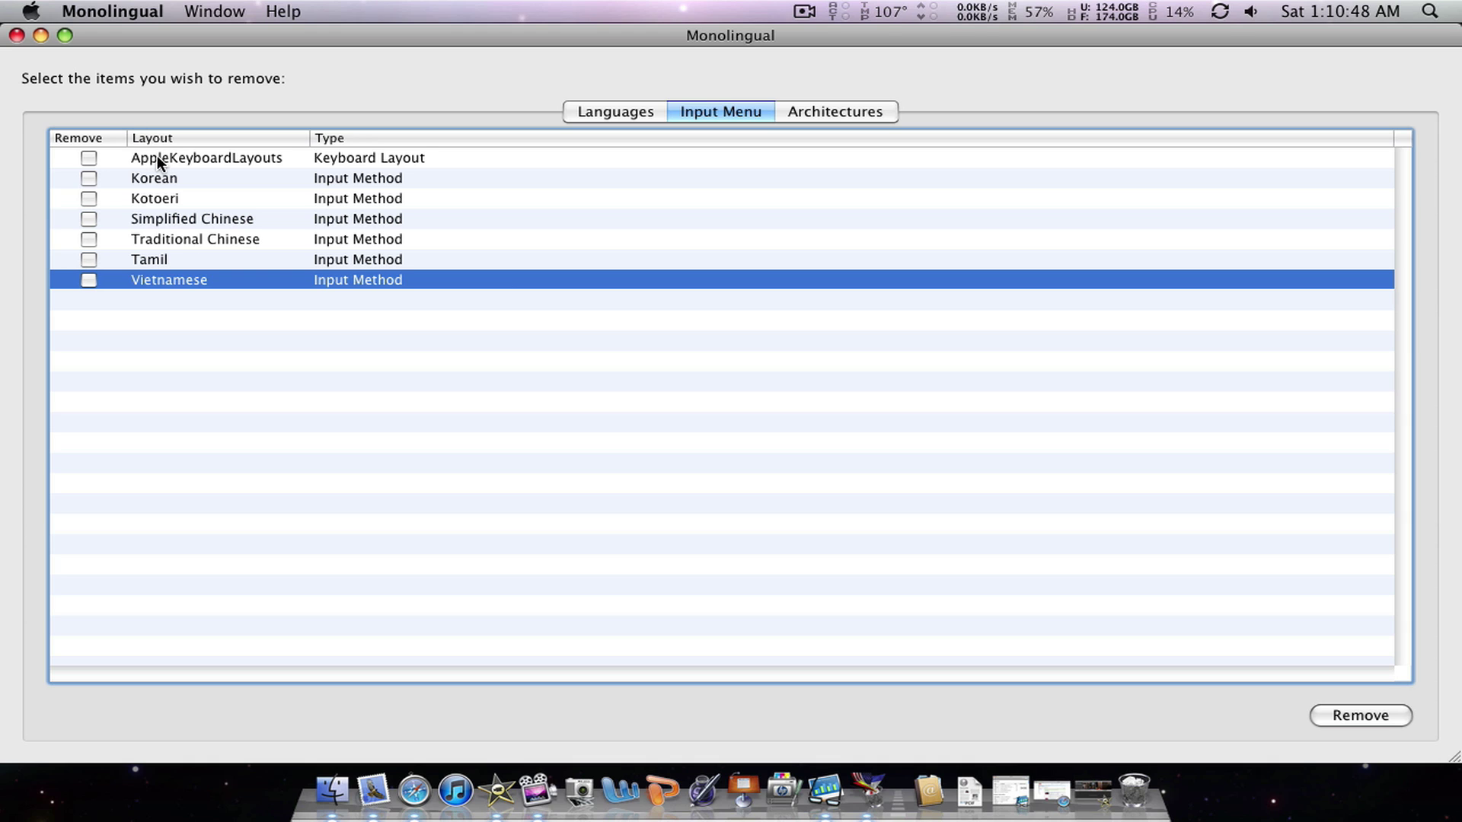
left_click(246, 157)
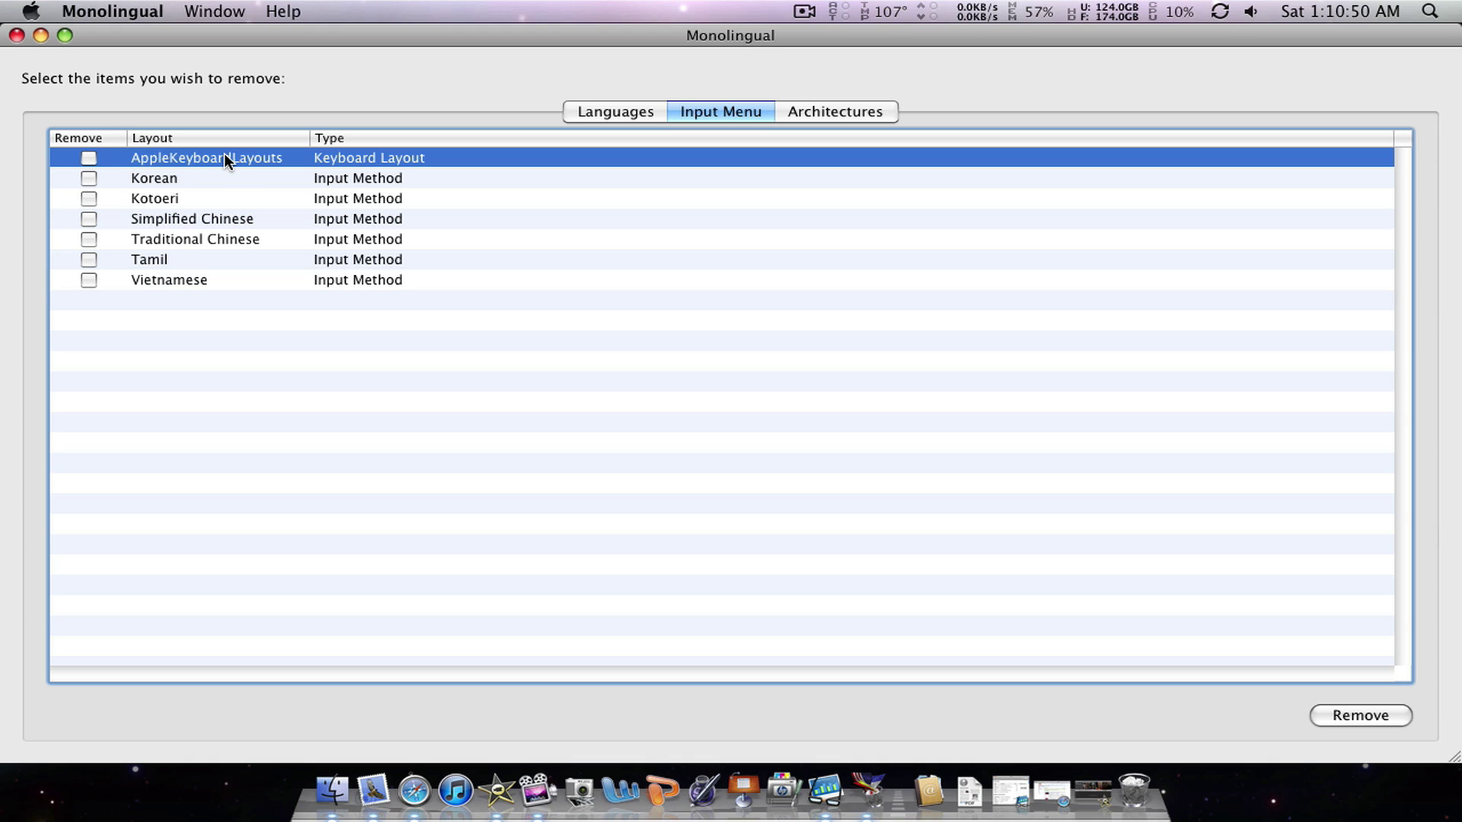
left_click(814, 120)
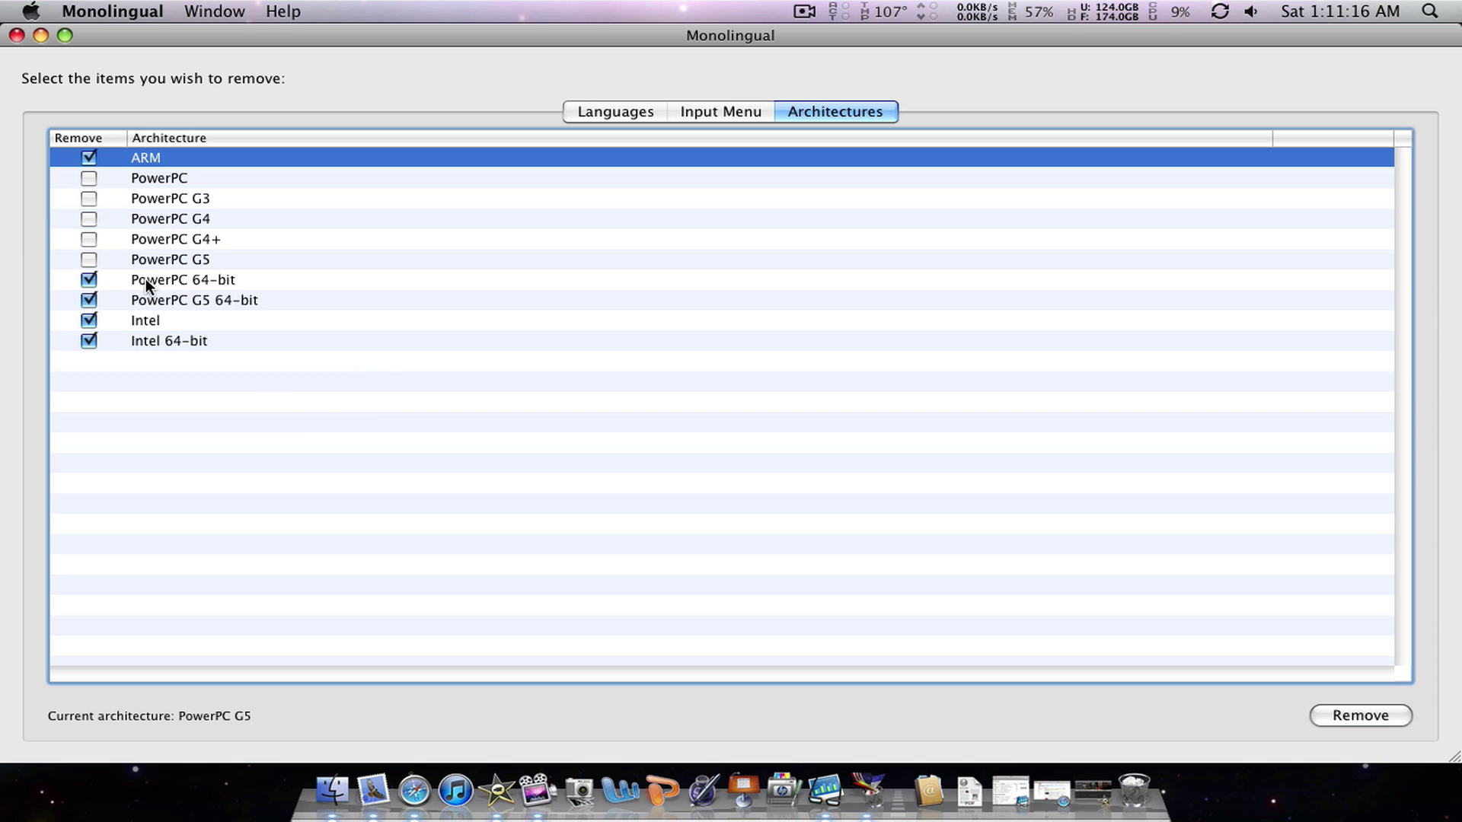
Step: Exclude the PowerPC 64-bit, PowerPC G5 64-bit, Intel and Intel 64-bit architectures from removal
left_click(93, 279)
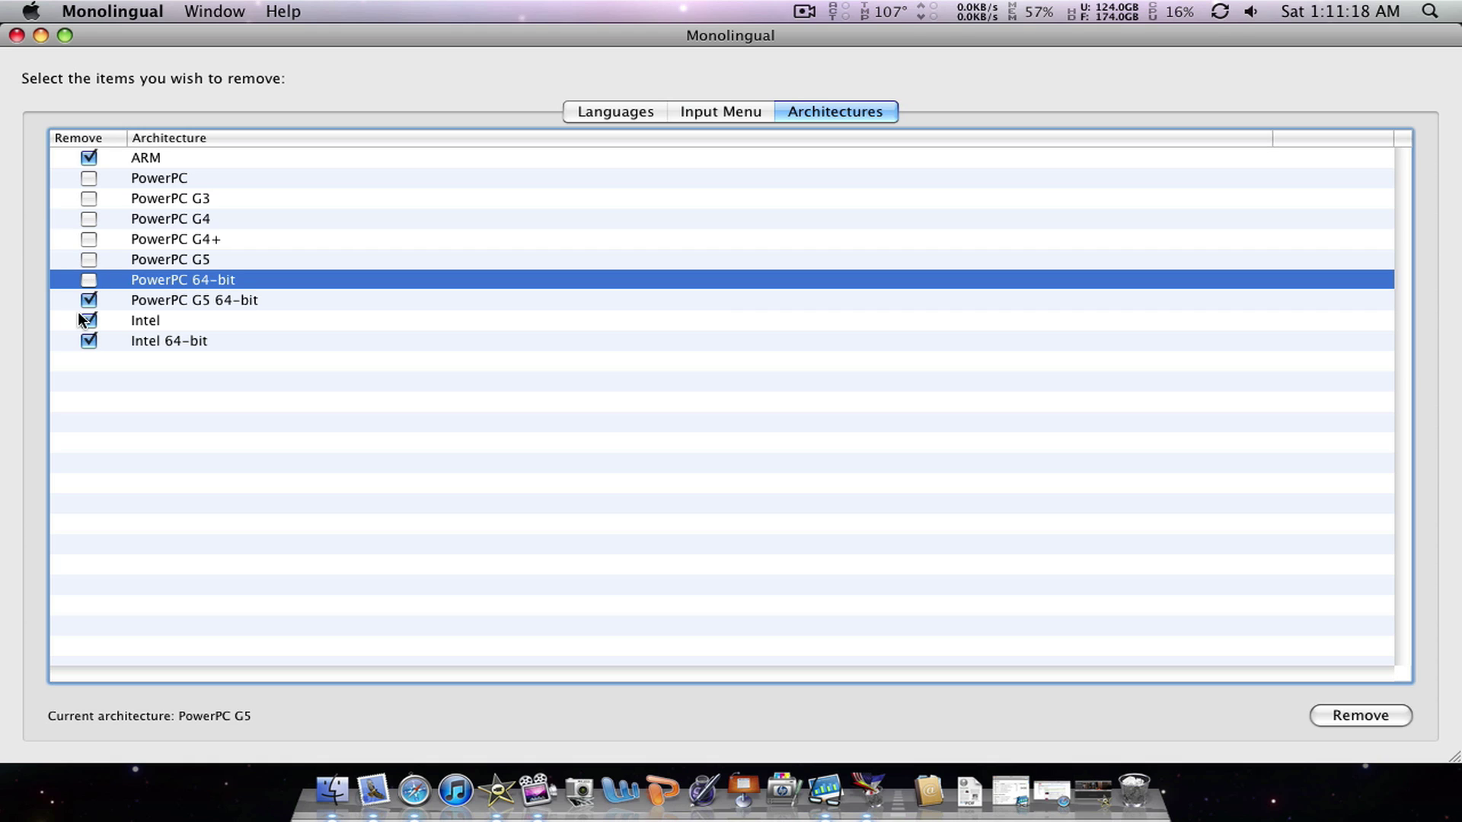
left_click(85, 301)
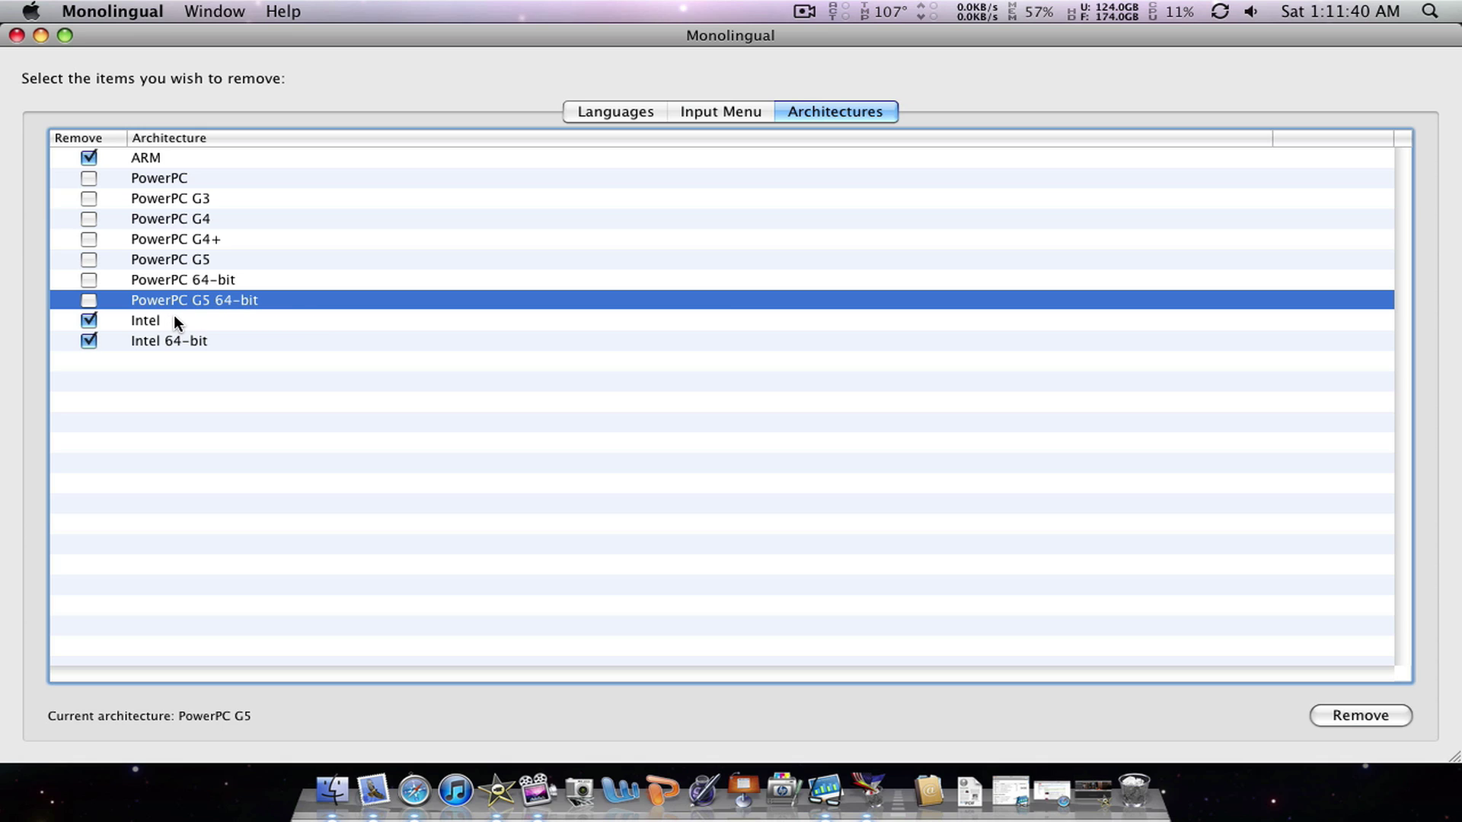
left_click(32, 11)
left_click(444, 123)
left_click(87, 317)
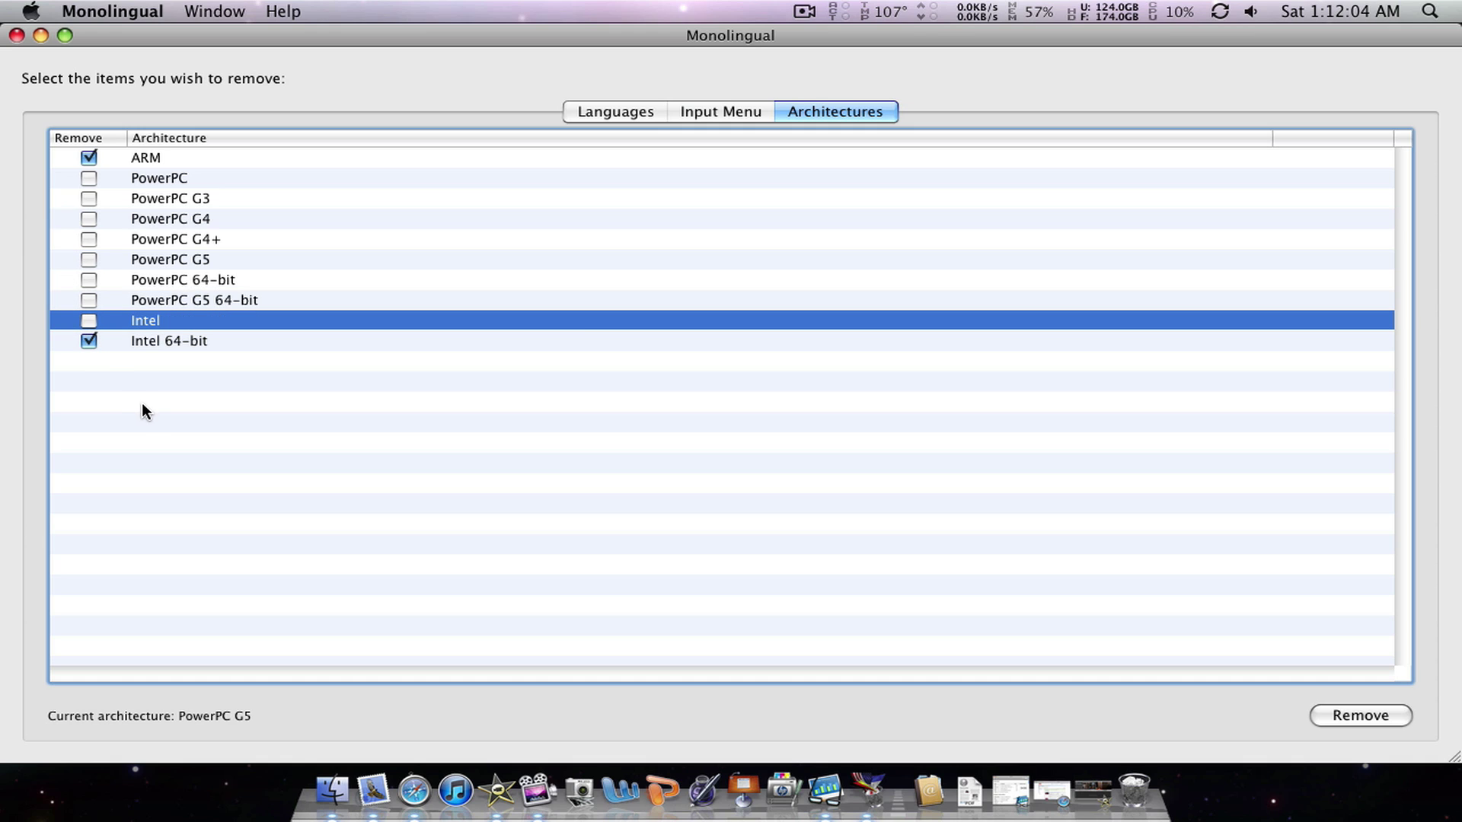
left_click(90, 343)
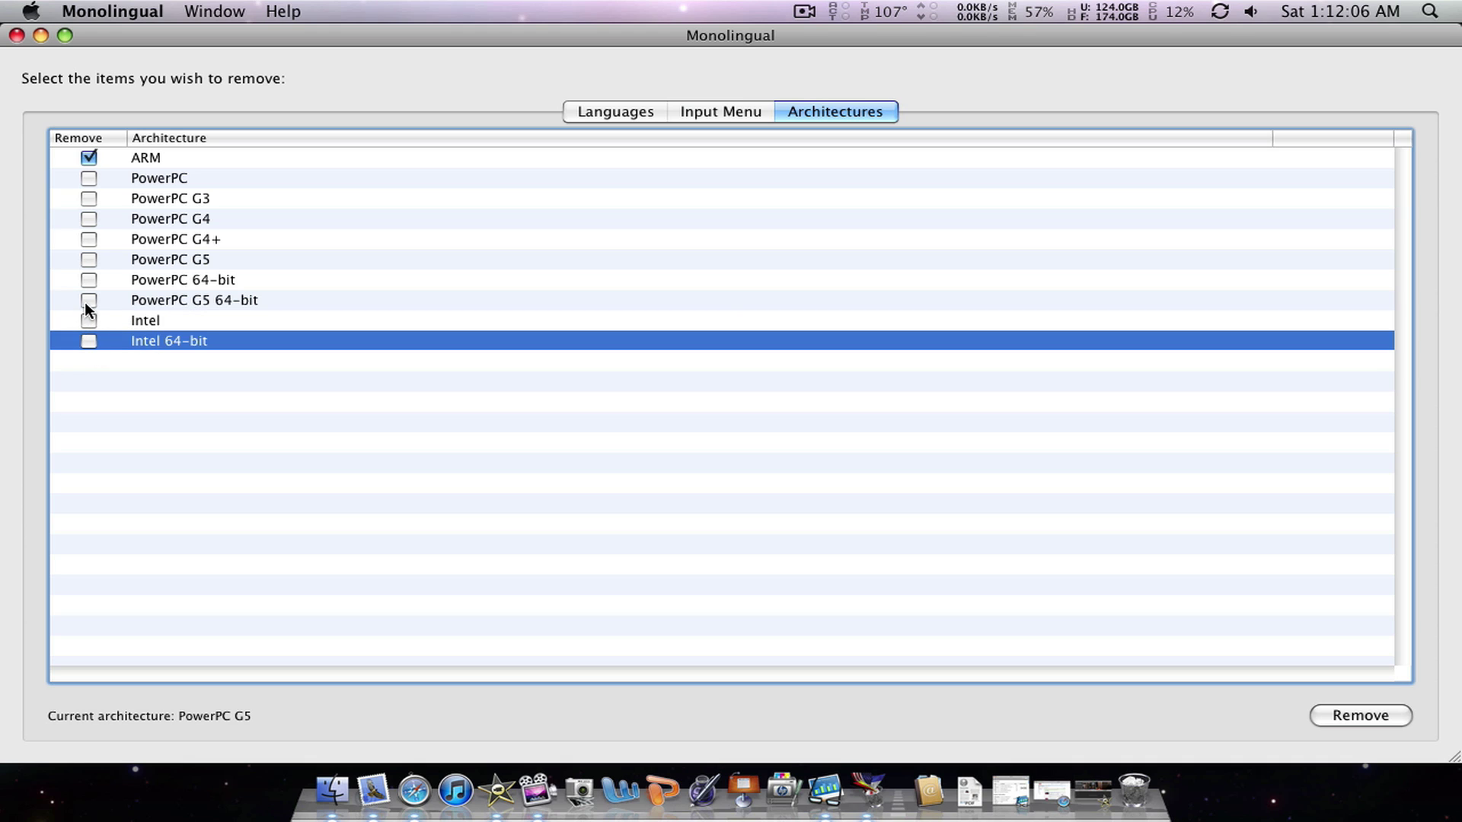
Step: Mark every PowerPC architecture for removal, from plain PowerPC through PowerPC G5 64-bit
left_click(86, 300)
left_click(86, 274)
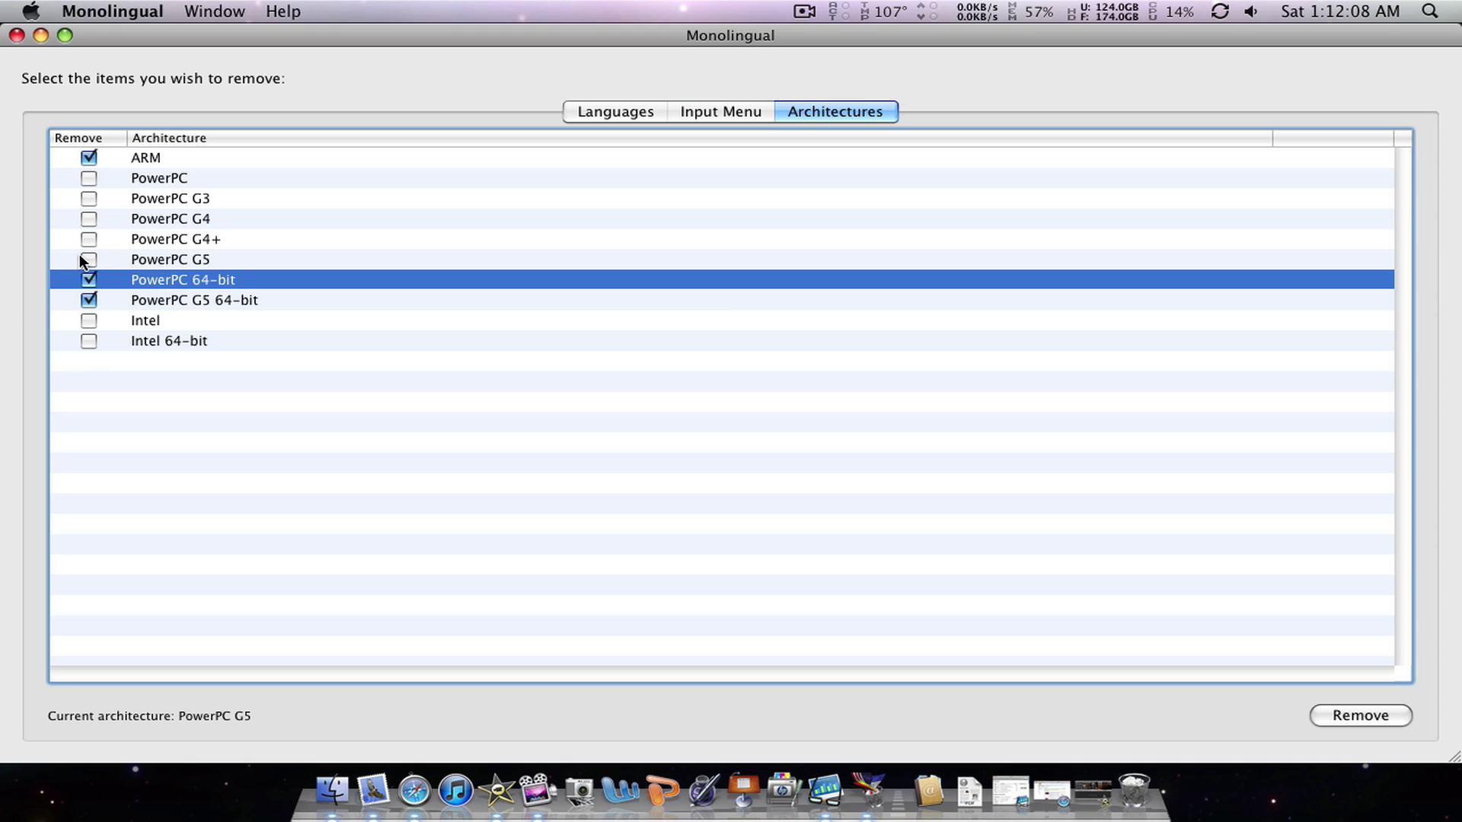
left_click(89, 258)
left_click(88, 239)
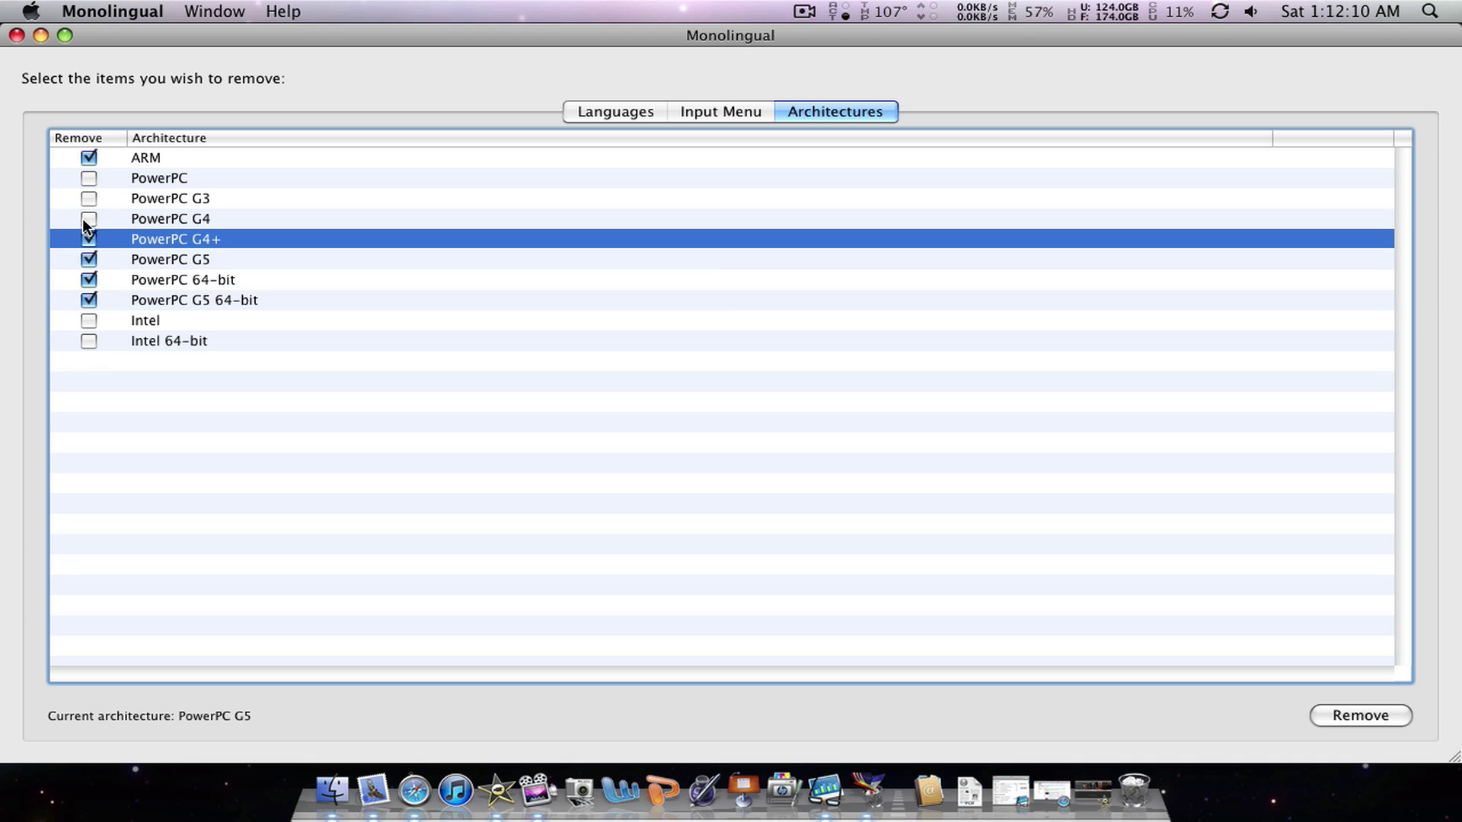
left_click(83, 219)
left_click(84, 200)
left_click(85, 181)
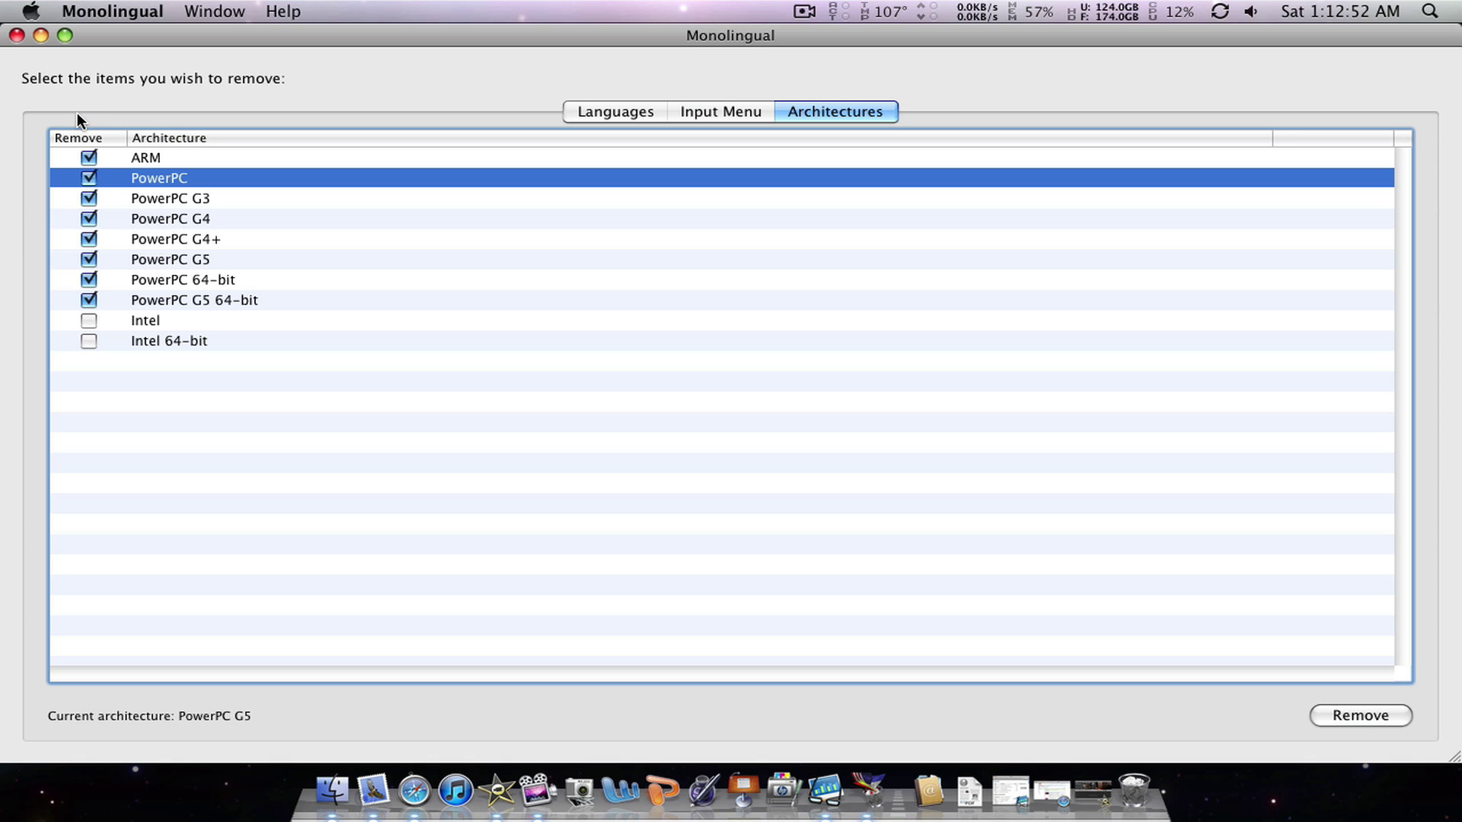
left_click(88, 177)
Step: Check the processor type in About This Mac, close it, and compare it with the architecture list
left_click(23, 10)
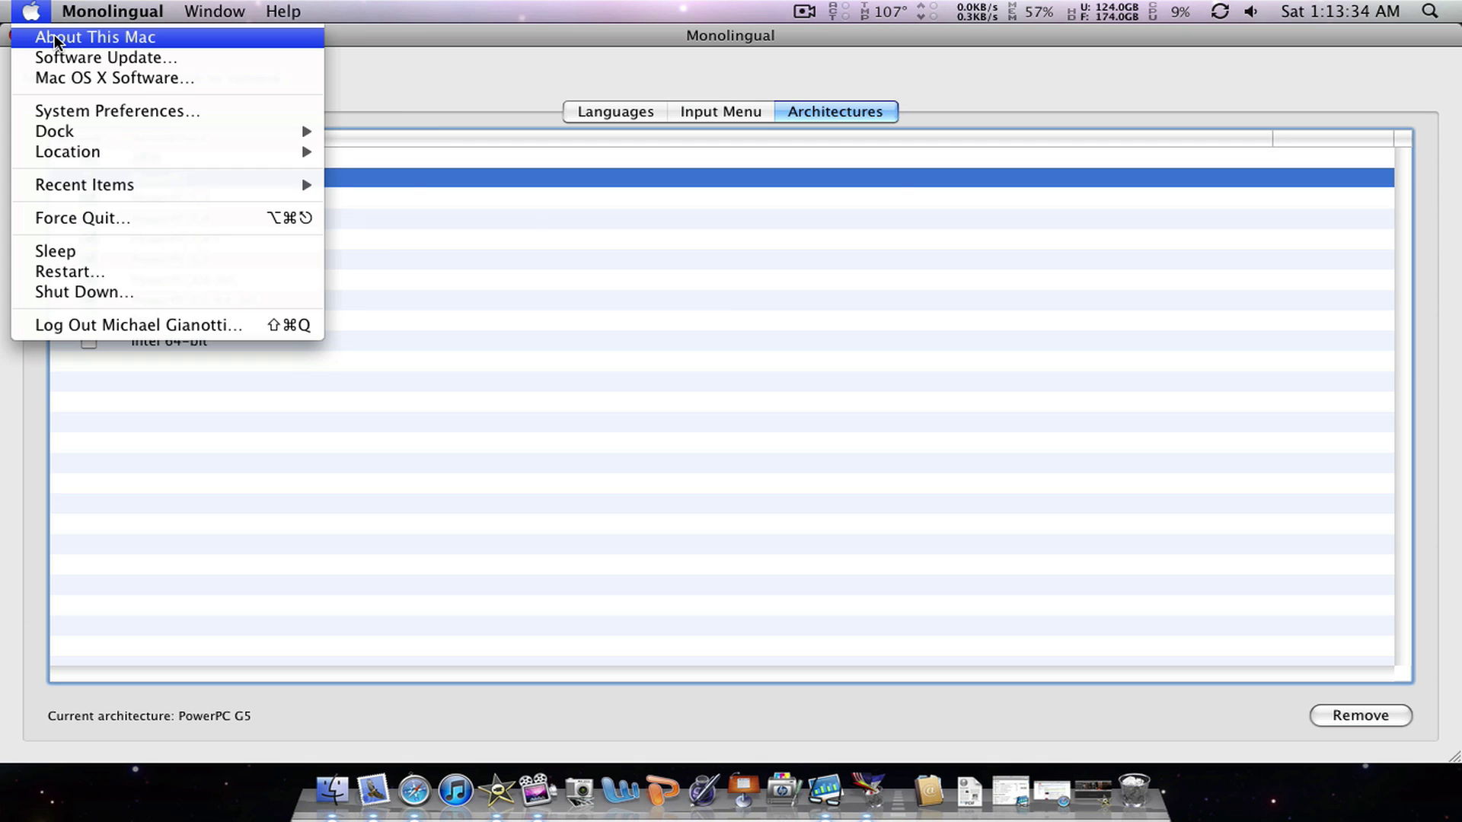
left_click(55, 38)
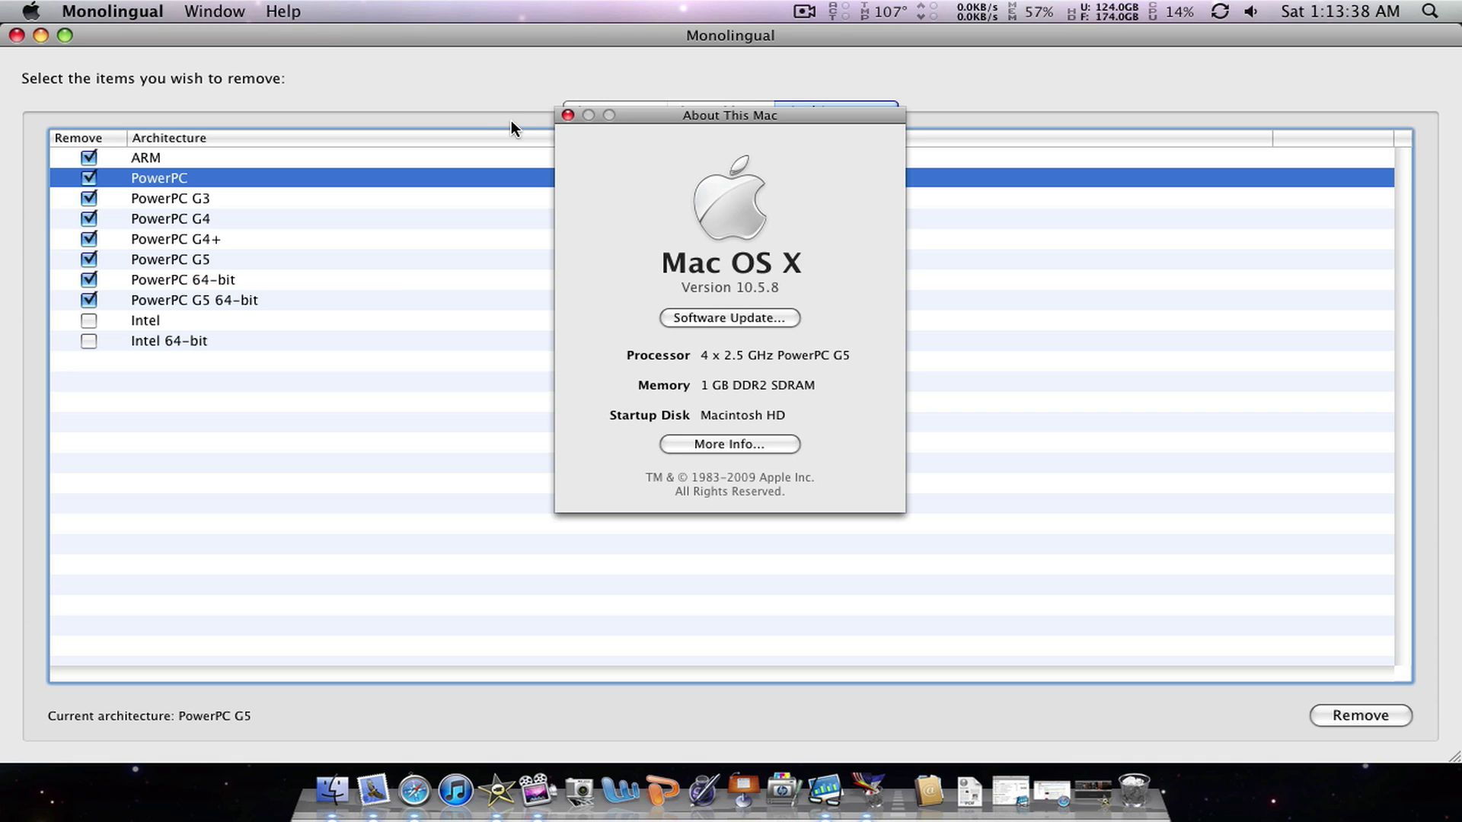
left_click(566, 114)
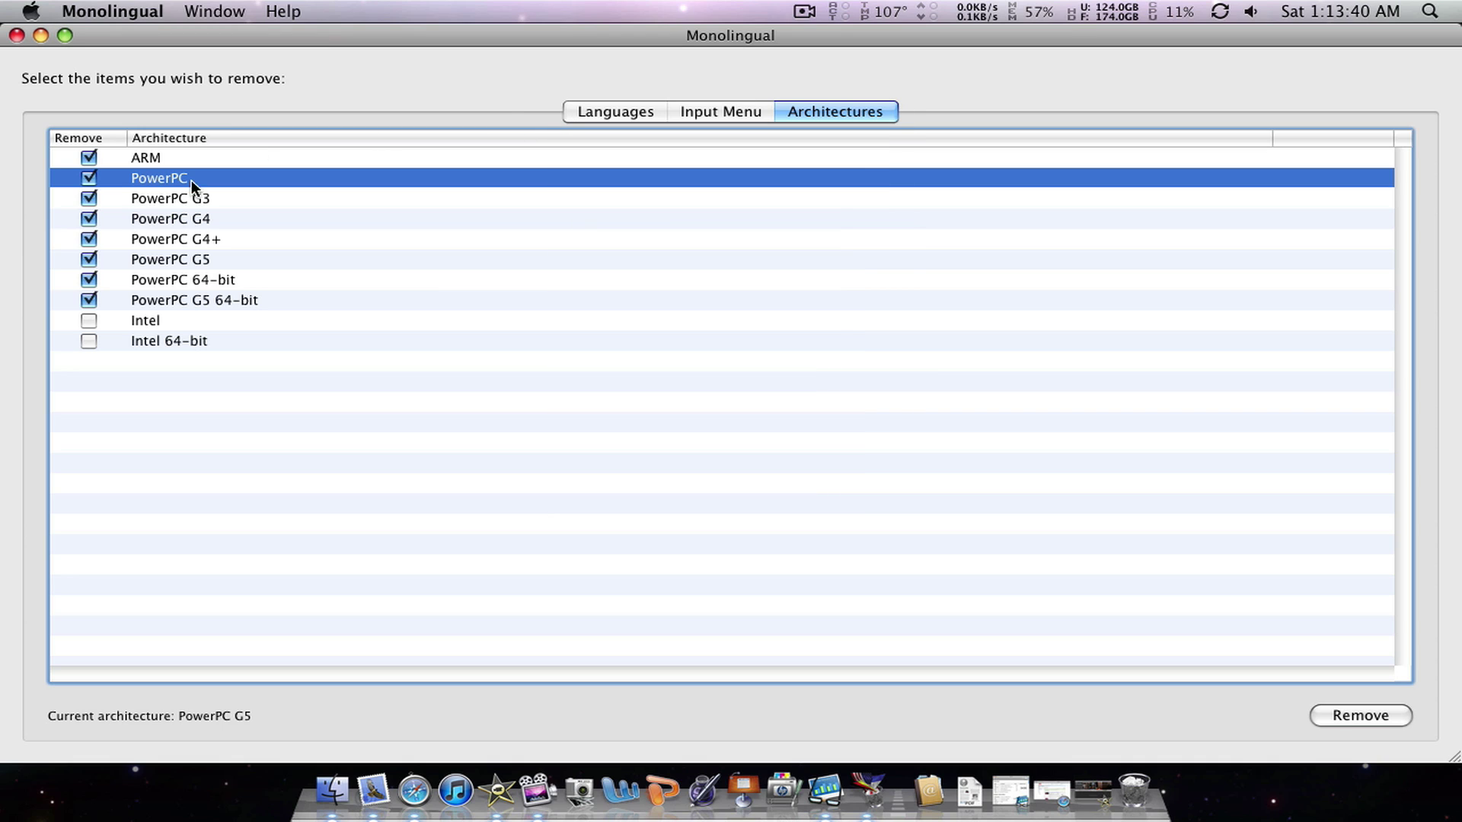
left_click(124, 238)
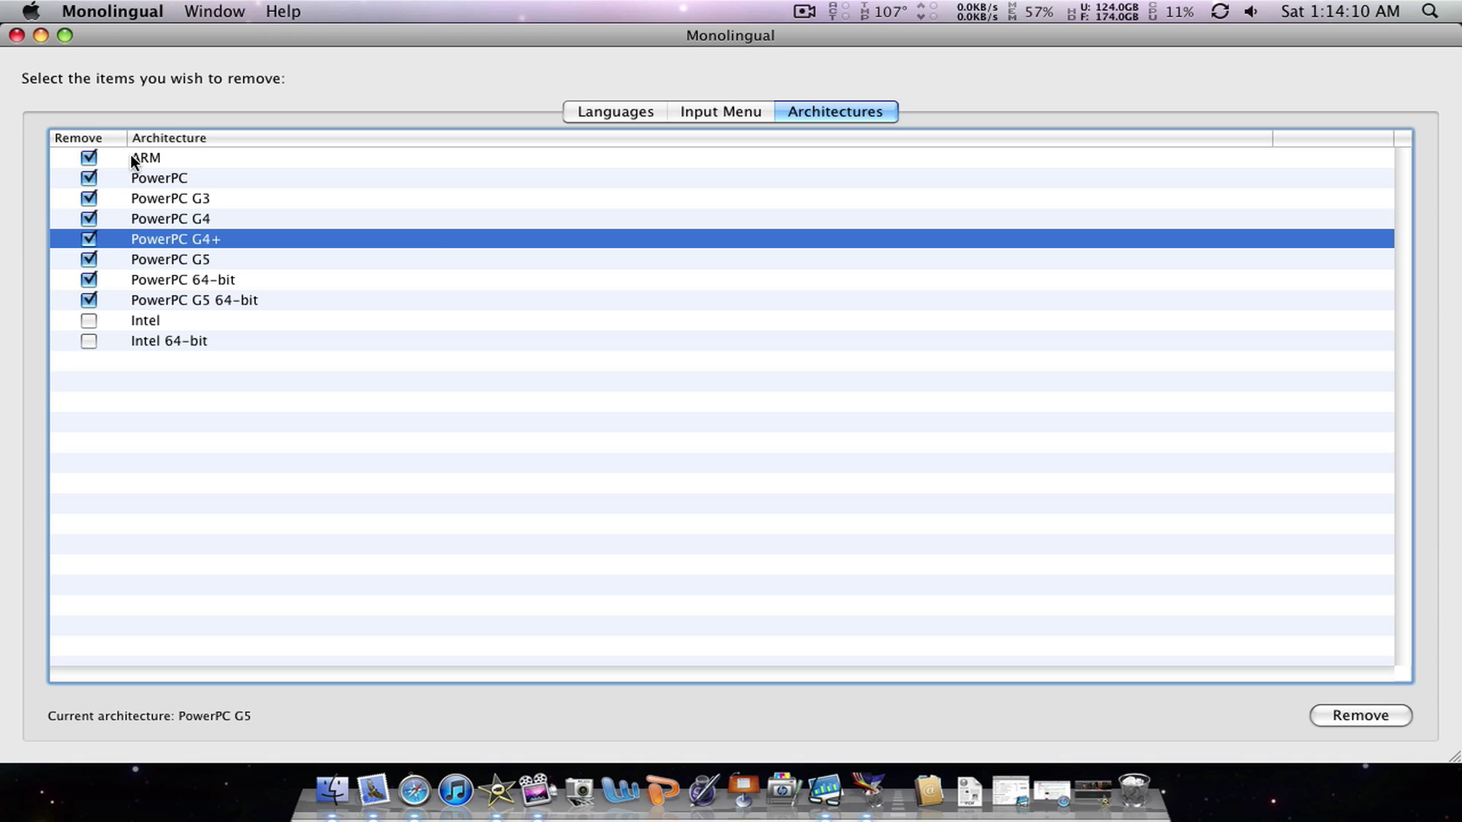
left_click(161, 162)
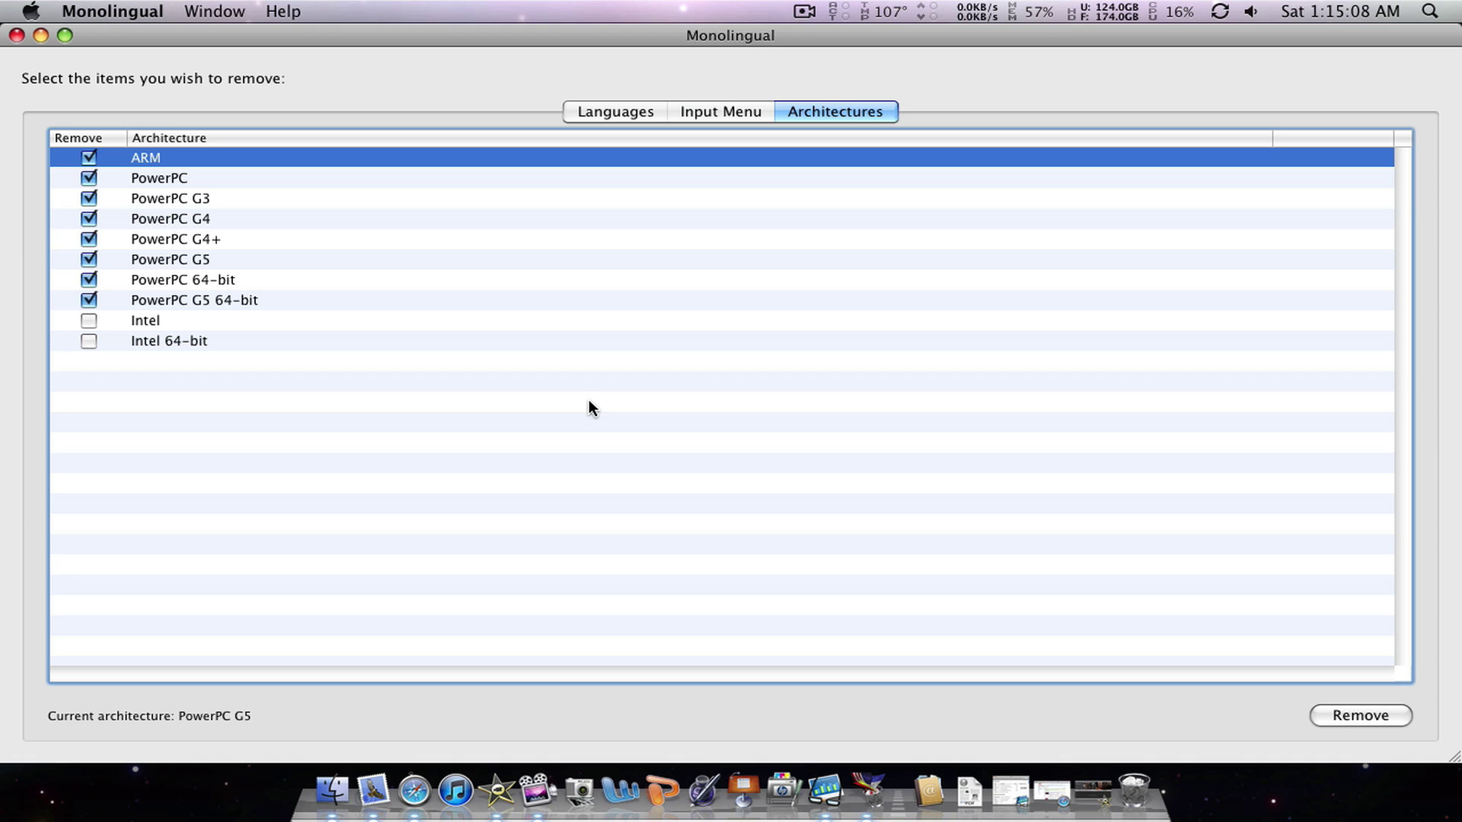
Step: Minimize and restore the Monolingual window, then quit Monolingual without running the removal
left_click(40, 35)
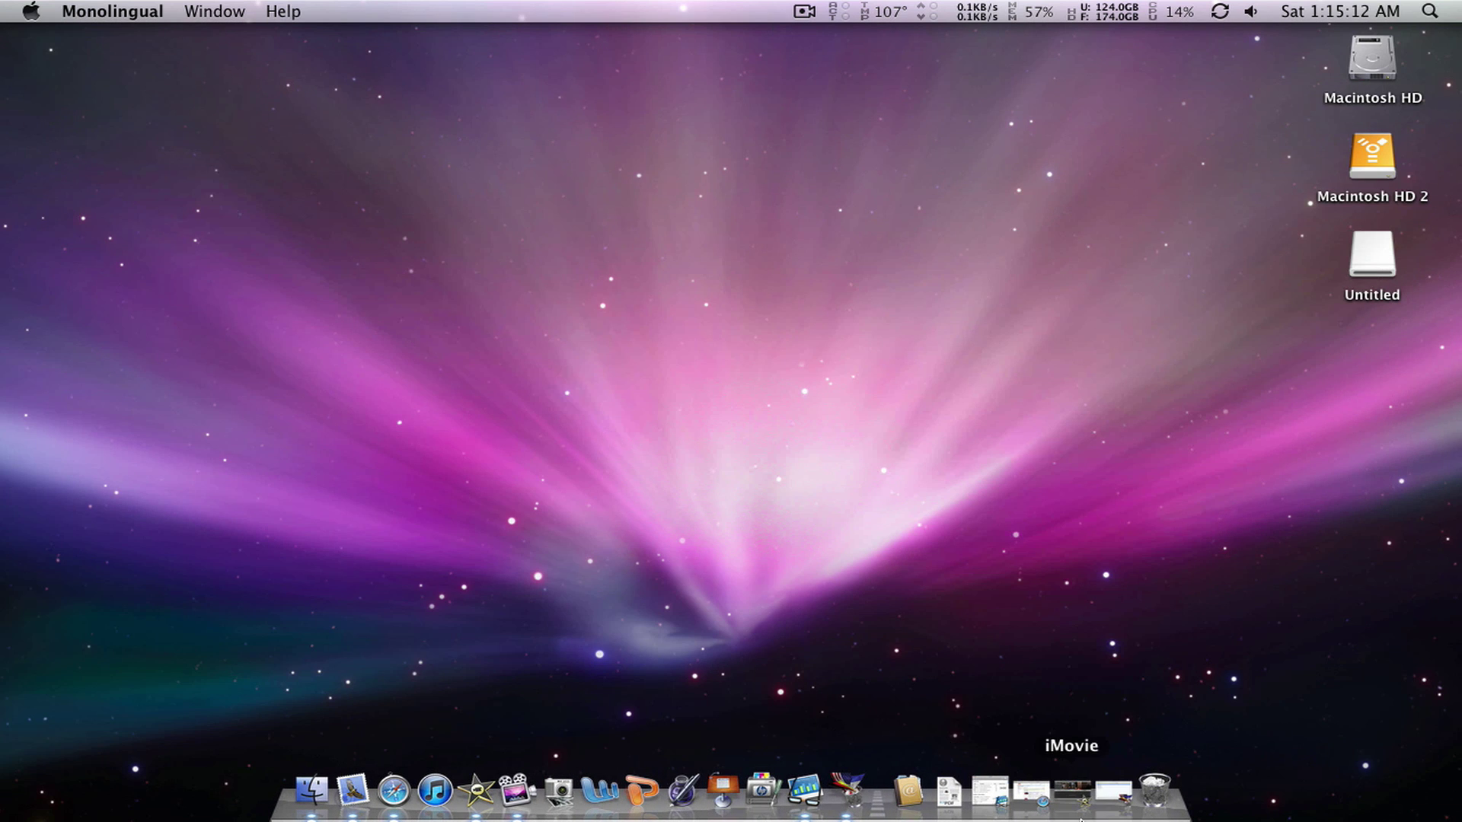
left_click(1105, 797)
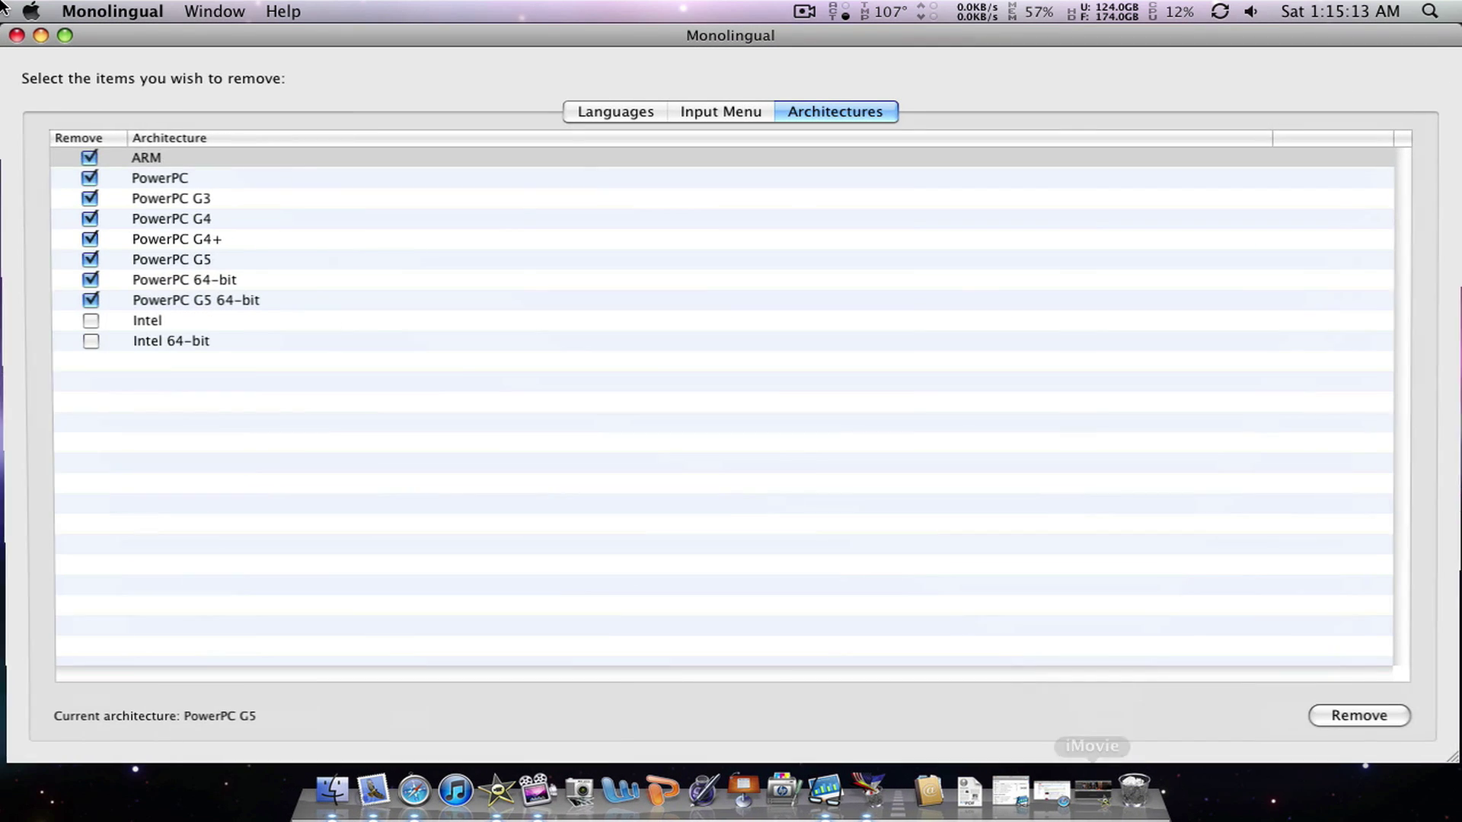
left_click(86, 16)
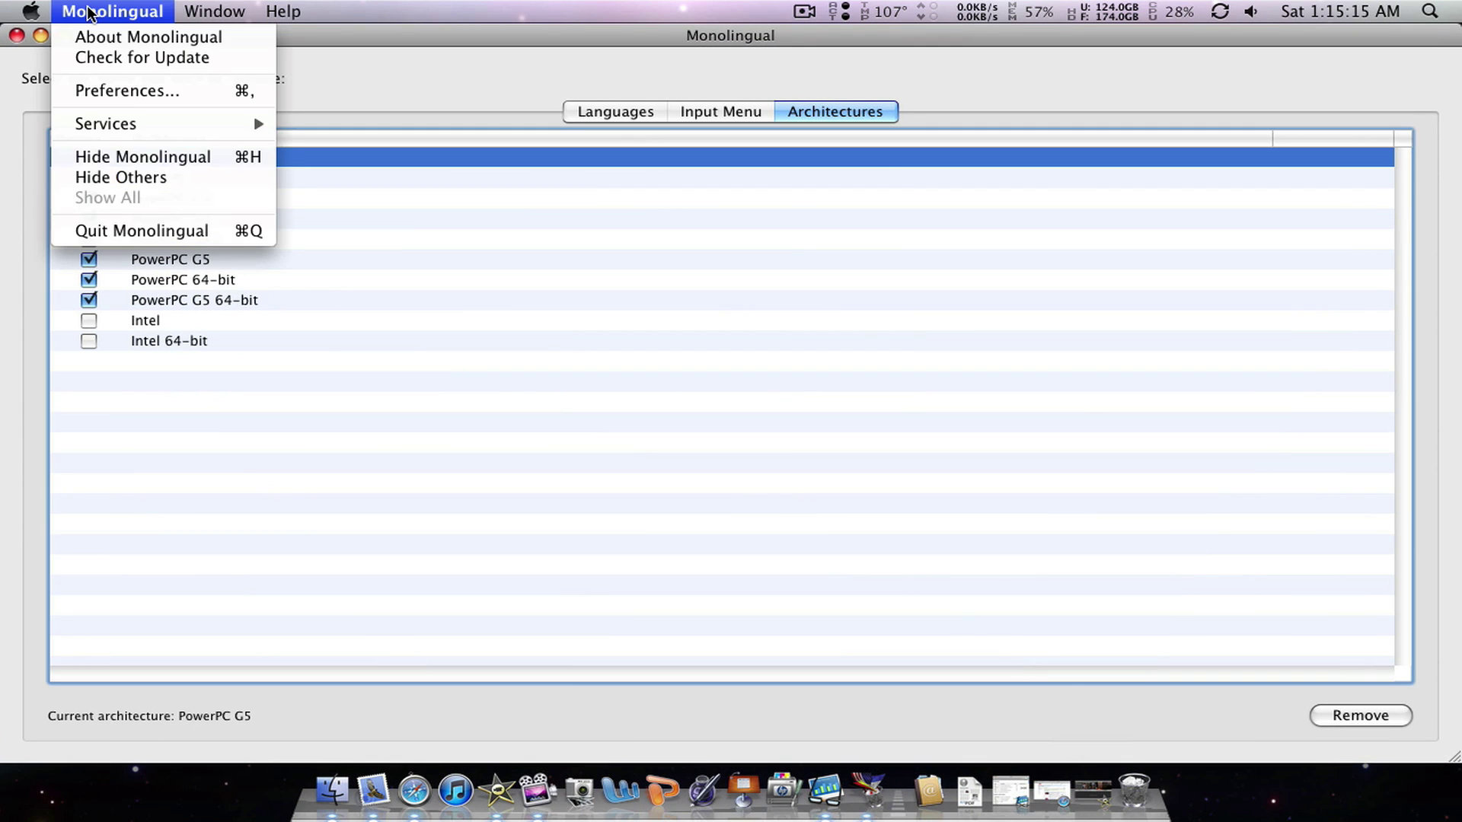
left_click(121, 230)
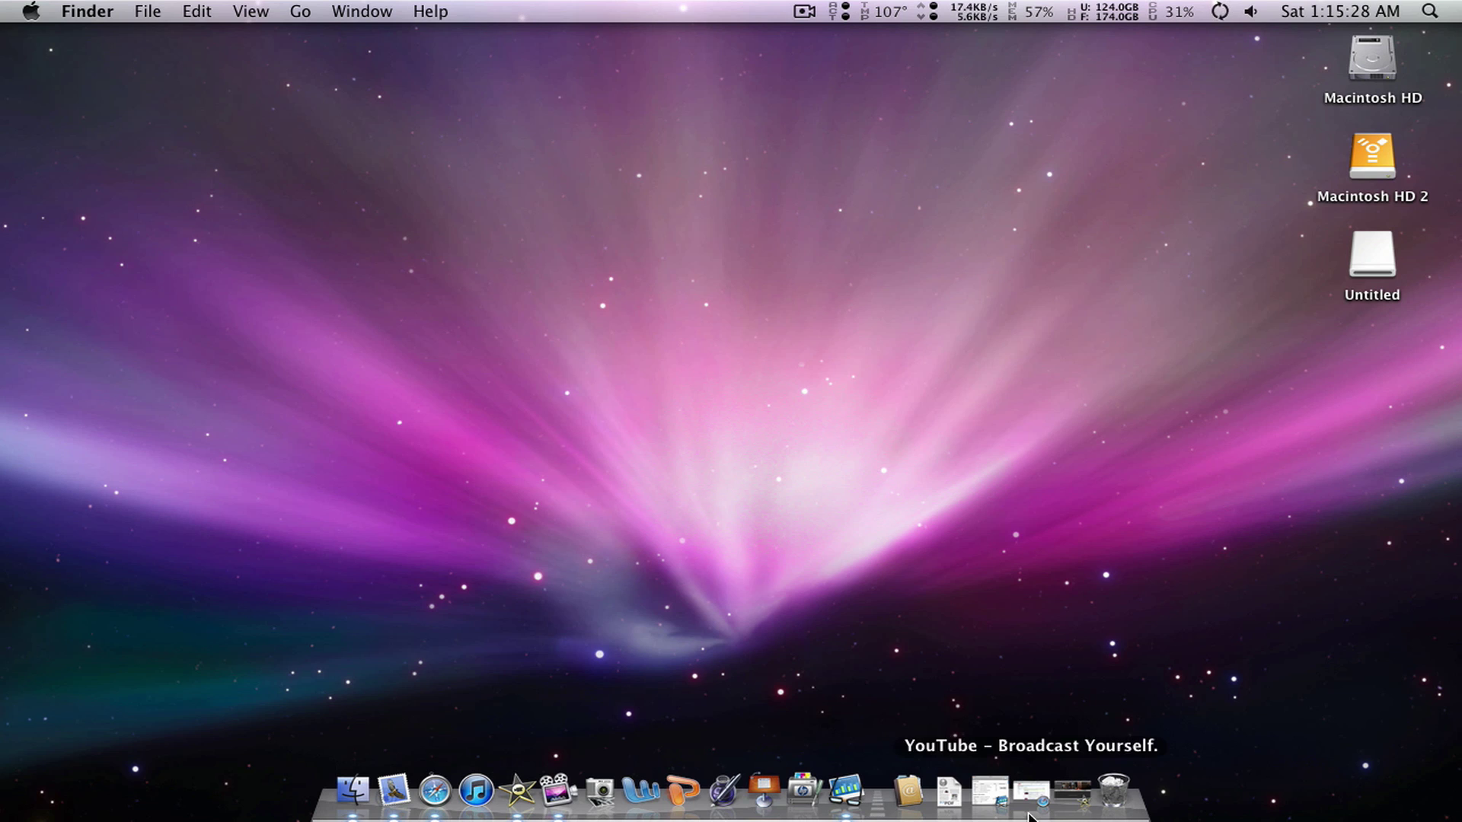
Step: Switch to Geekbench, enlarge its results window to fill the screen, and examine the scores and system information
left_click(862, 796)
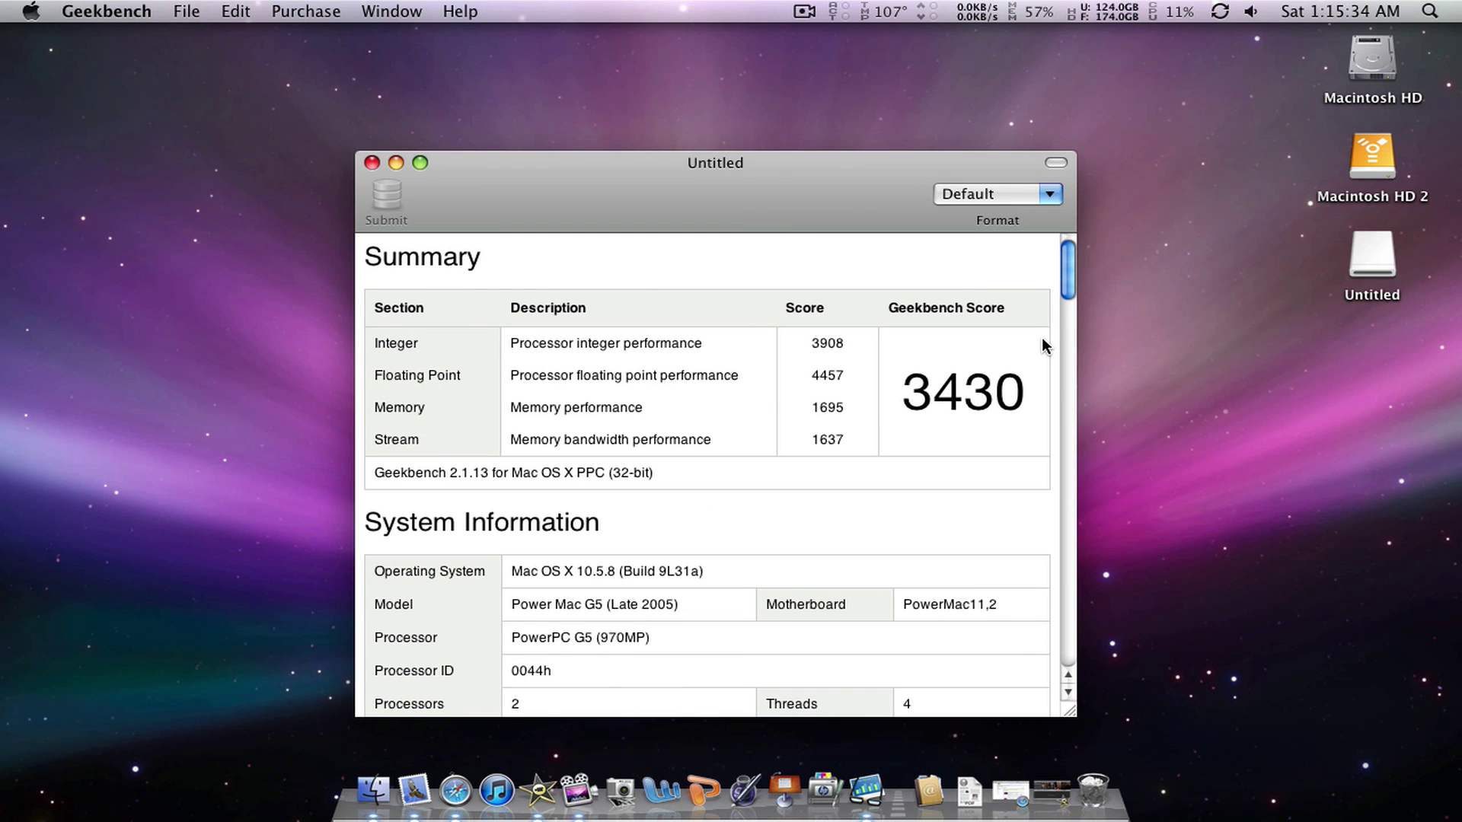
left_click_drag(463, 170, 462, 67)
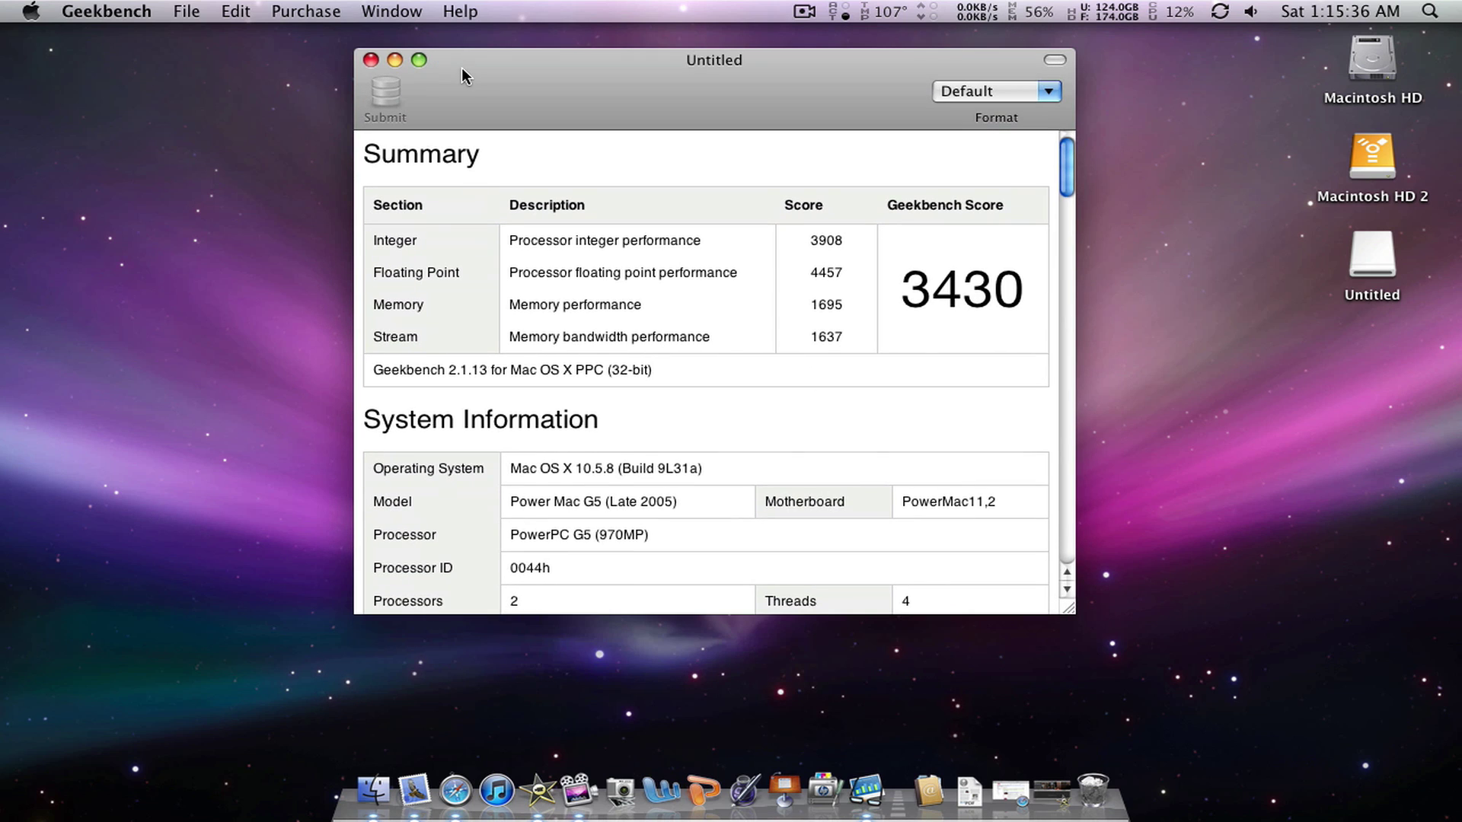
left_click(418, 60)
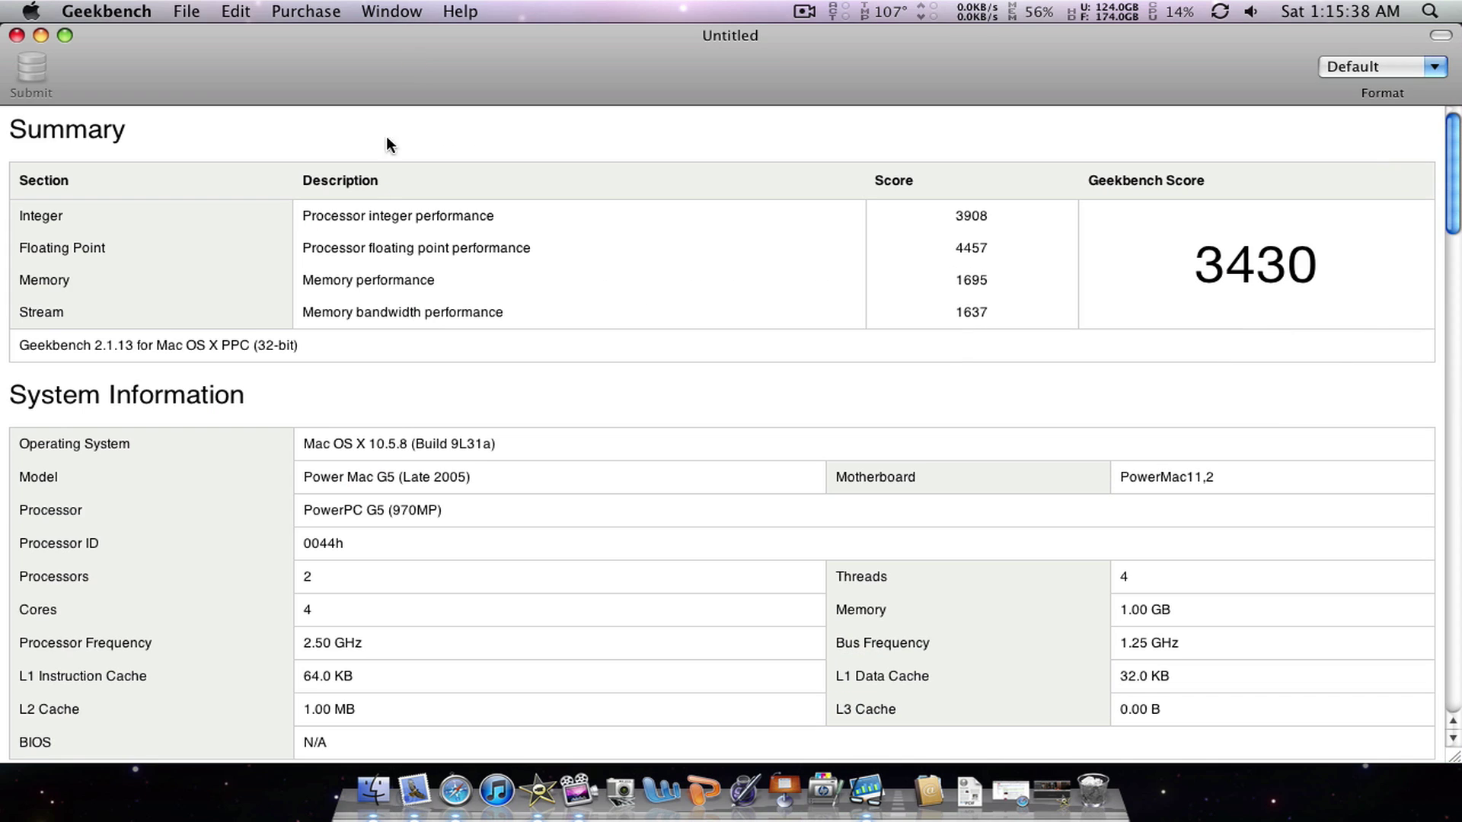
mouse_move(1455, 214)
left_mouse_down()
mouse_move(1452, 236)
mouse_move(1460, 213)
left_mouse_up()
left_click_drag(1459, 171, 1451, 115)
Step: Quit Geekbench and return to the empty desktop
left_click(34, 11)
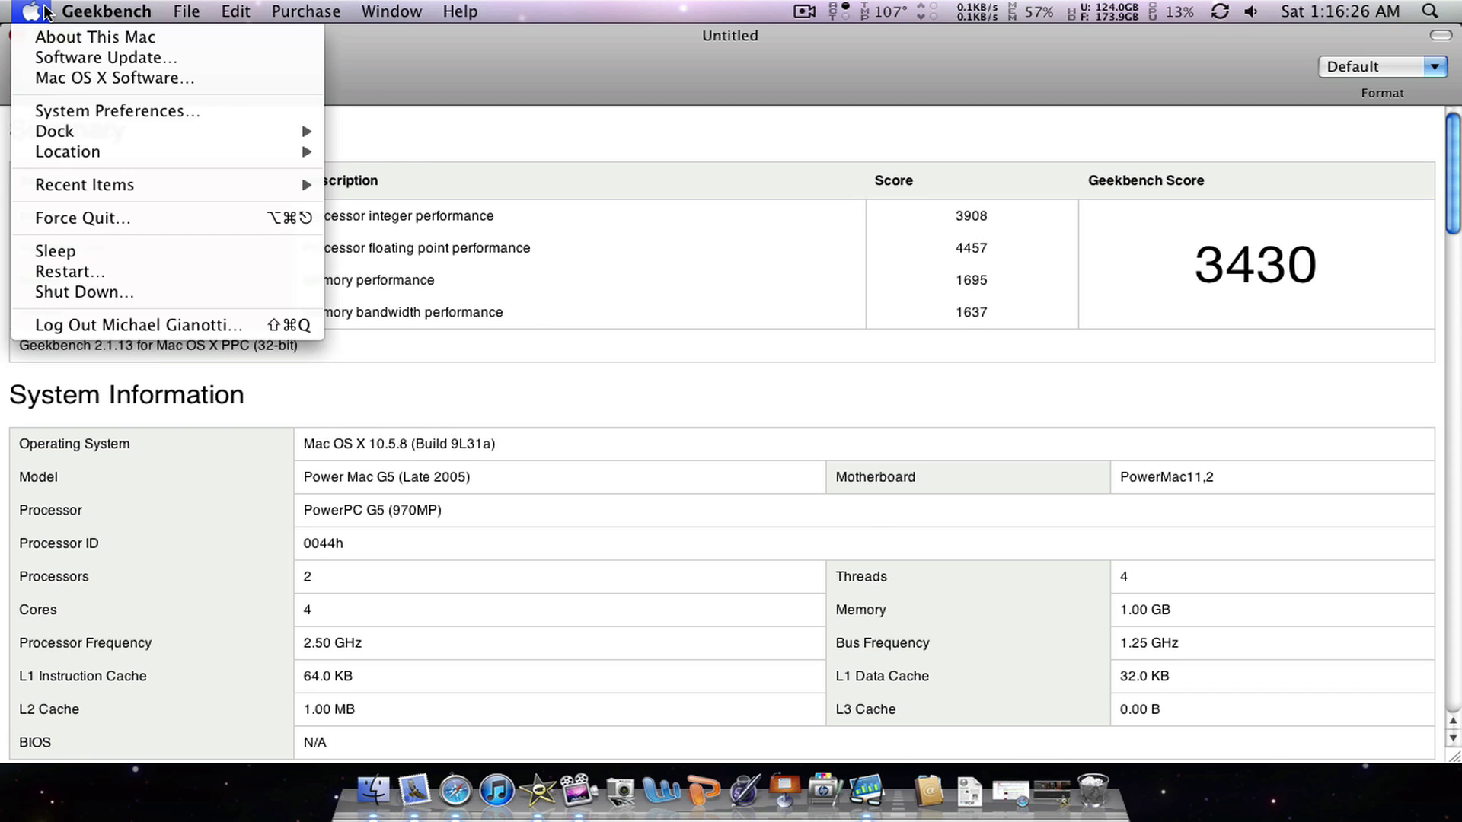
mouse_move(107, 10)
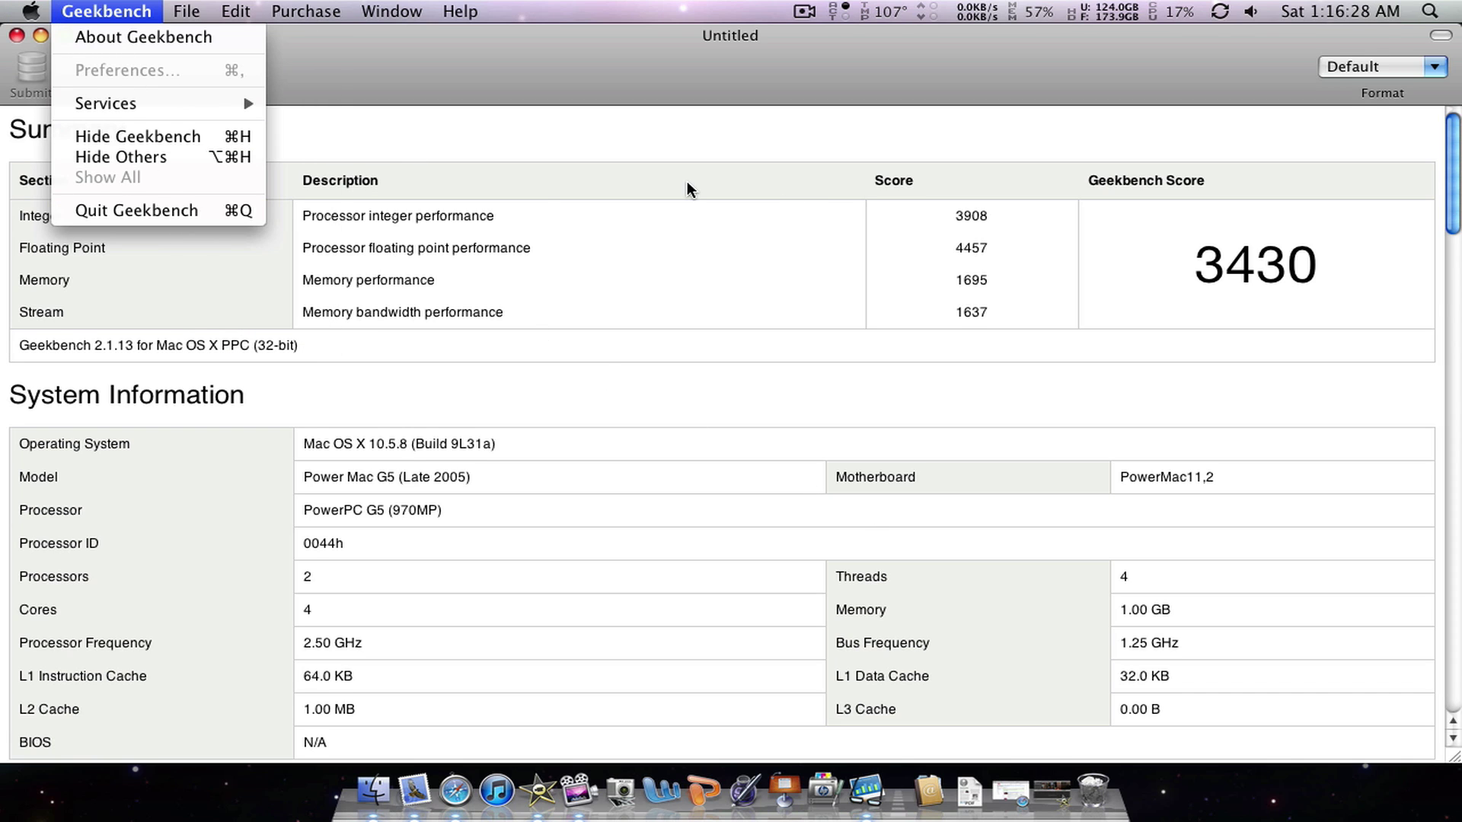
left_click(212, 217)
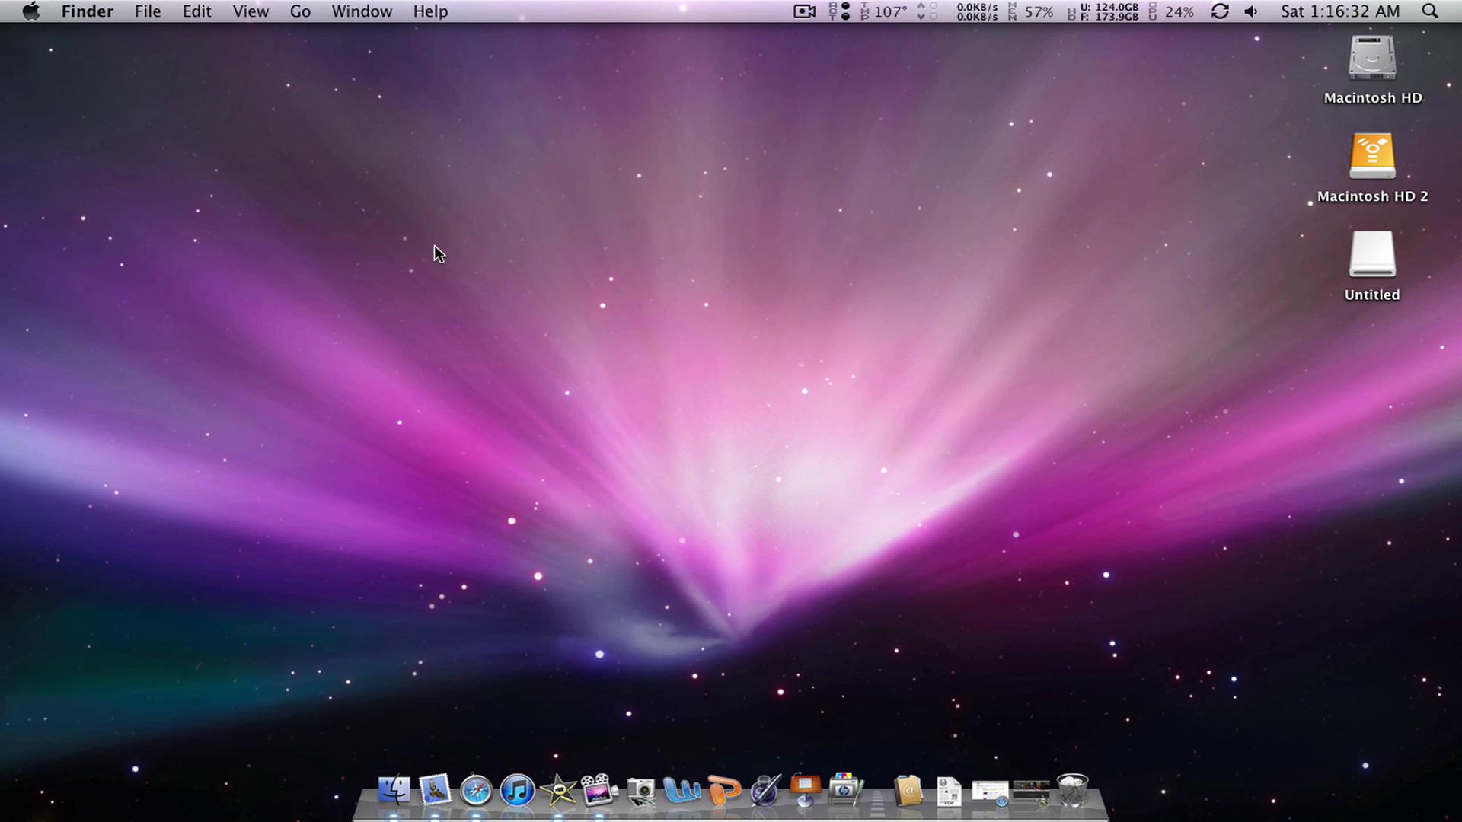
left_click_drag(594, 303, 841, 472)
left_click_drag(350, 76, 644, 236)
Step: Switch to Safari and search Google for "grand perspective" in a new tab
left_click(480, 792)
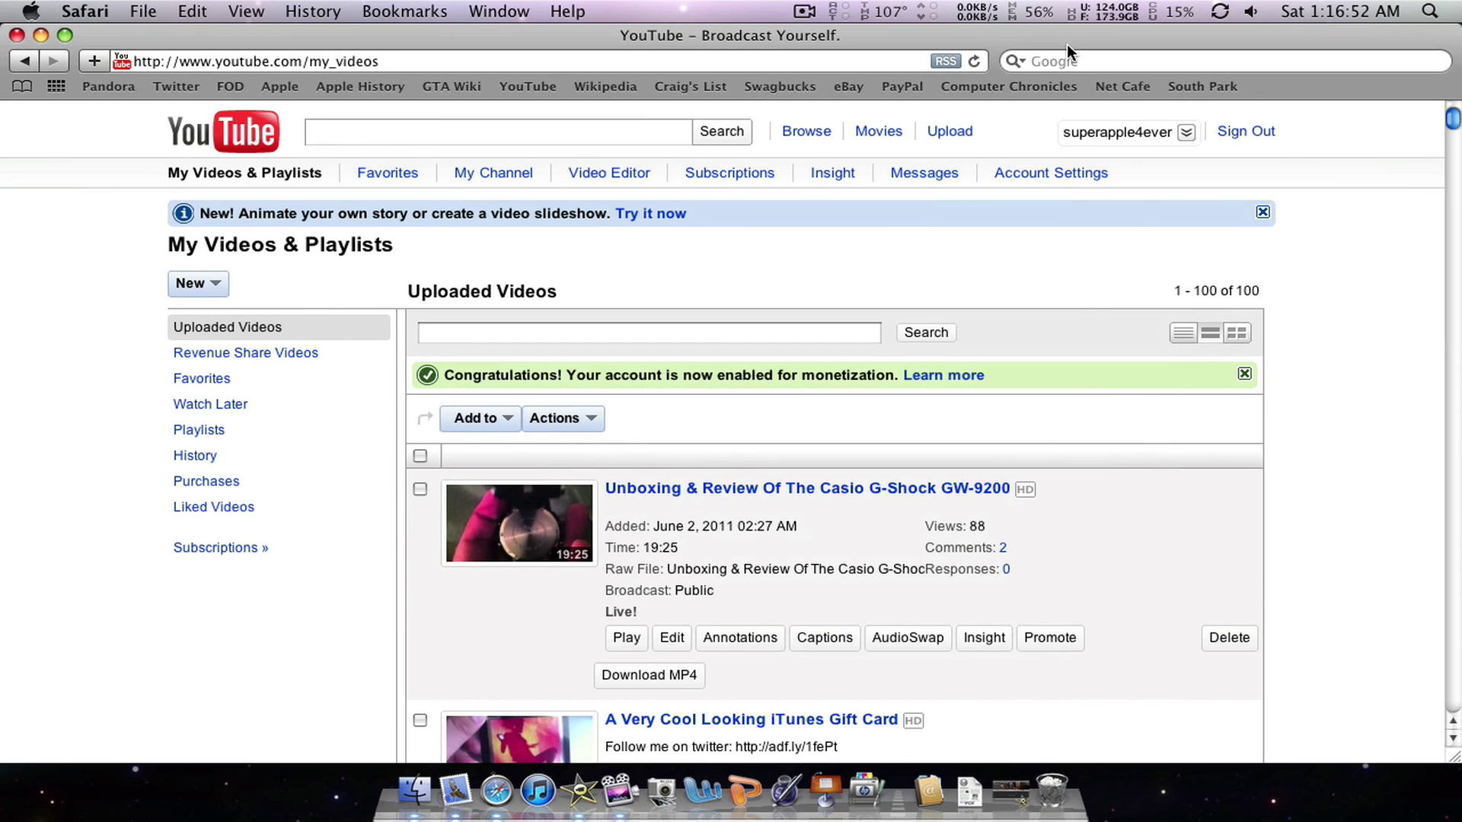
key("super+t")
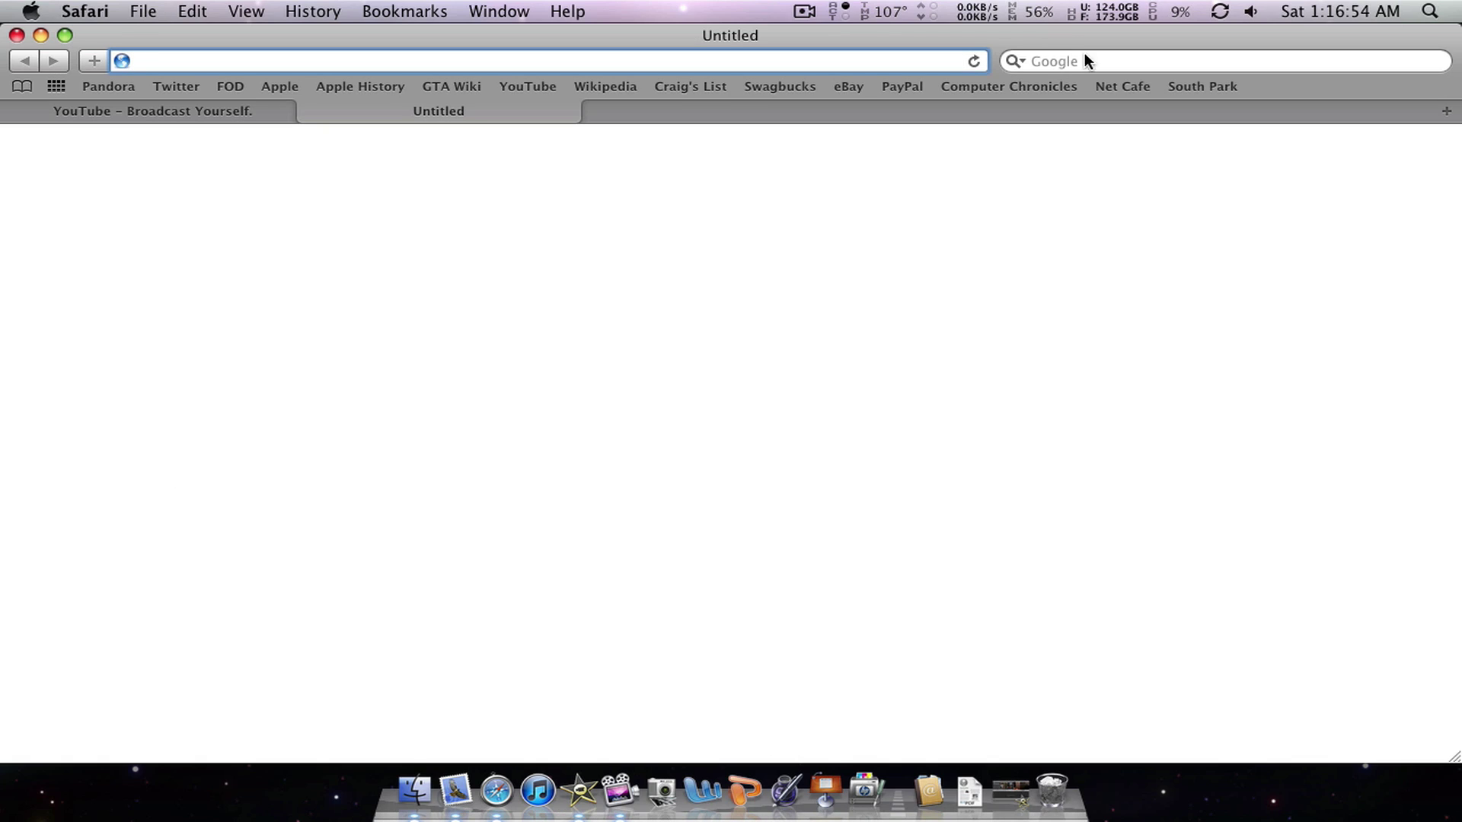
left_click(1106, 63)
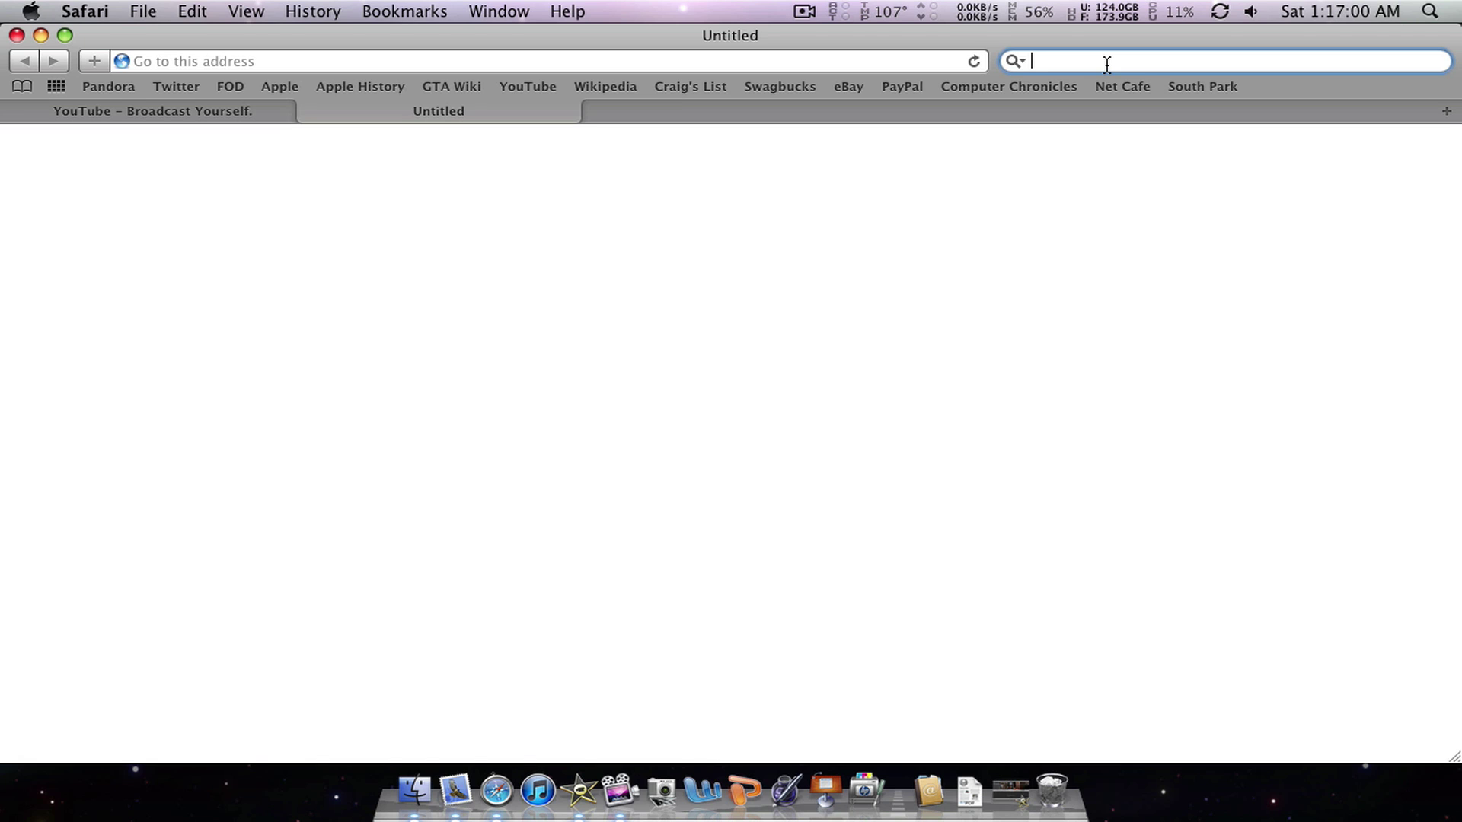
type("Grand ")
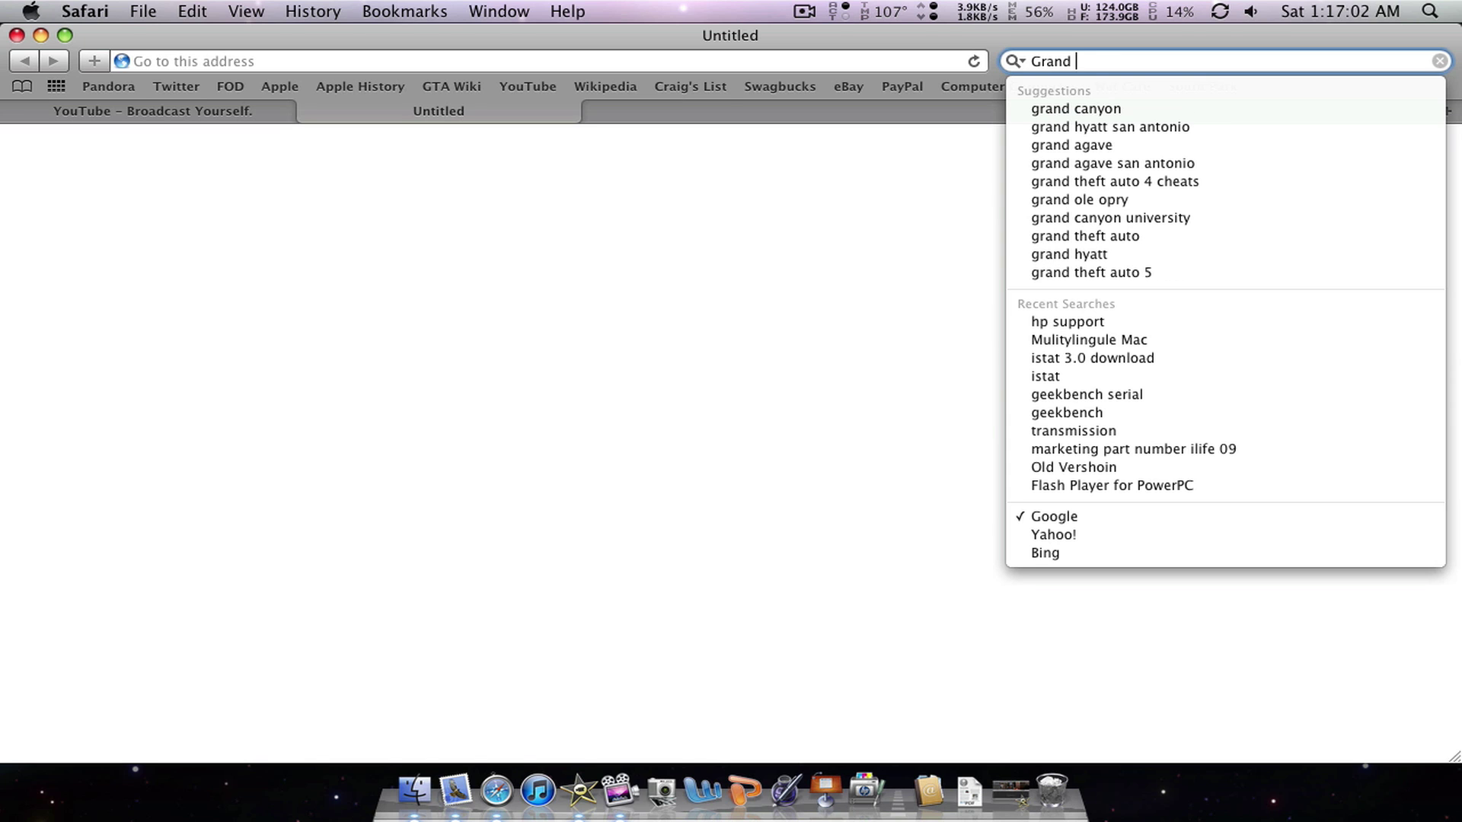
type("P")
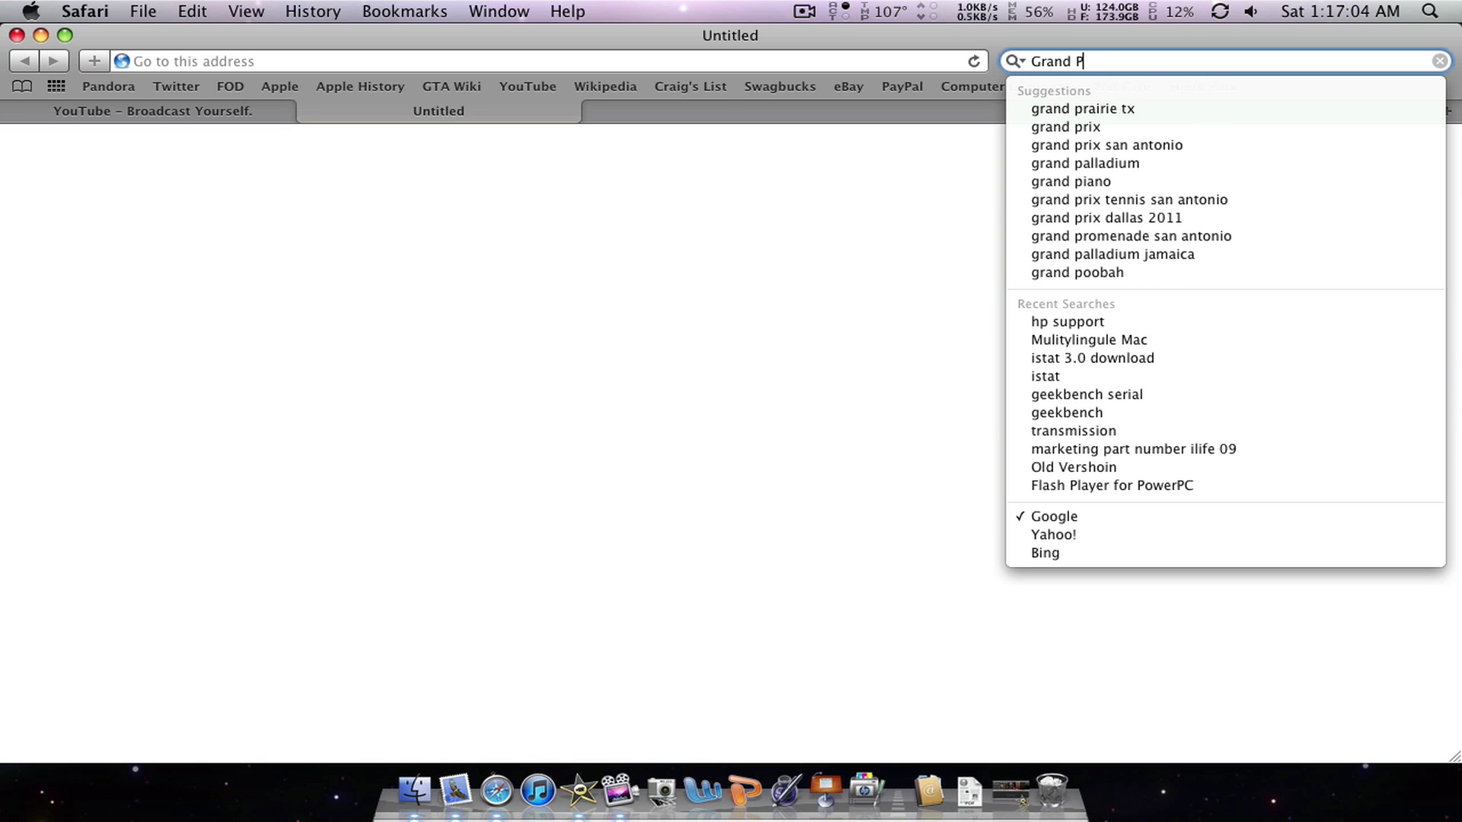
type("erspective")
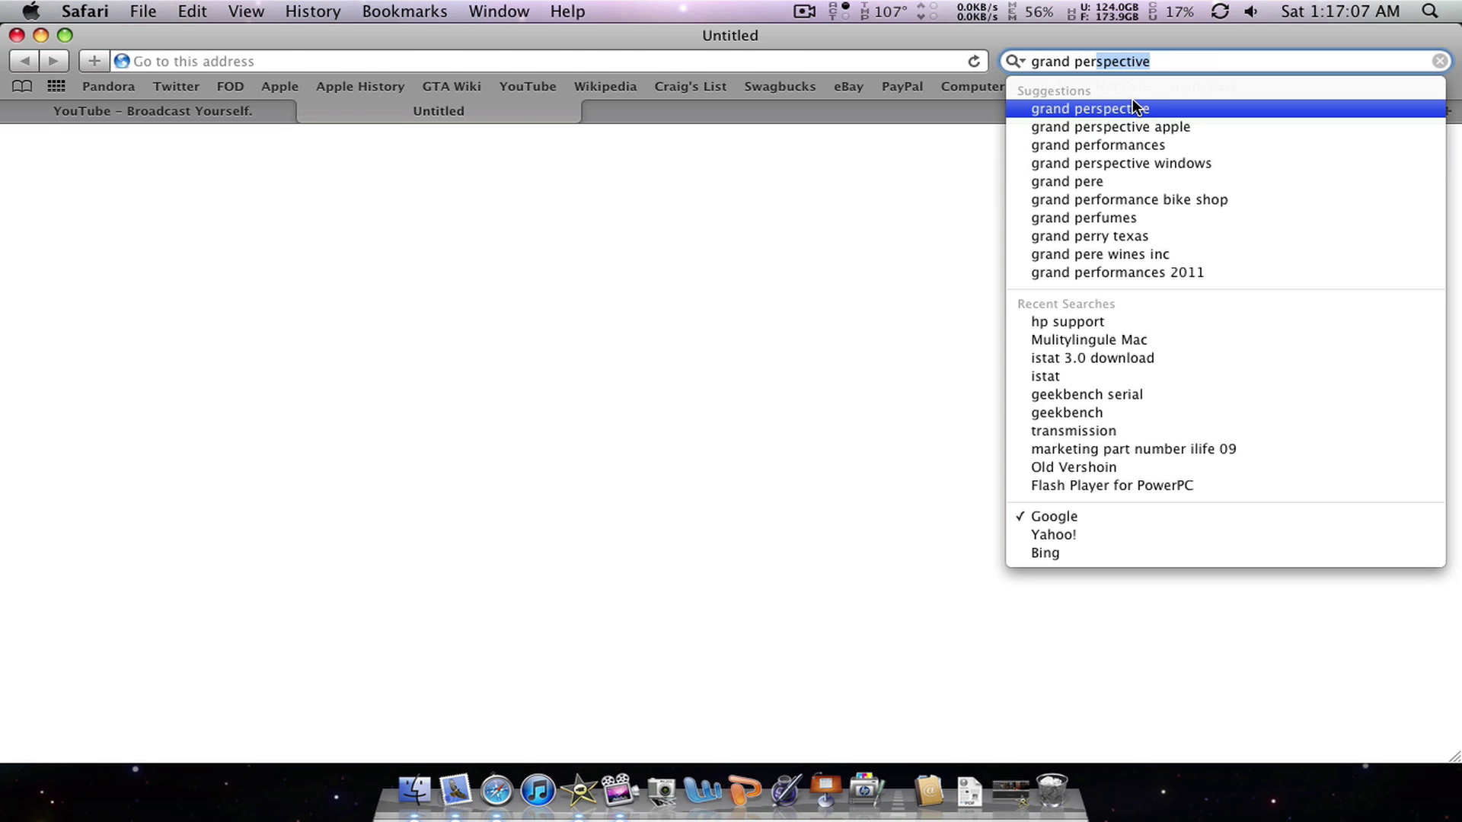
left_click(1132, 107)
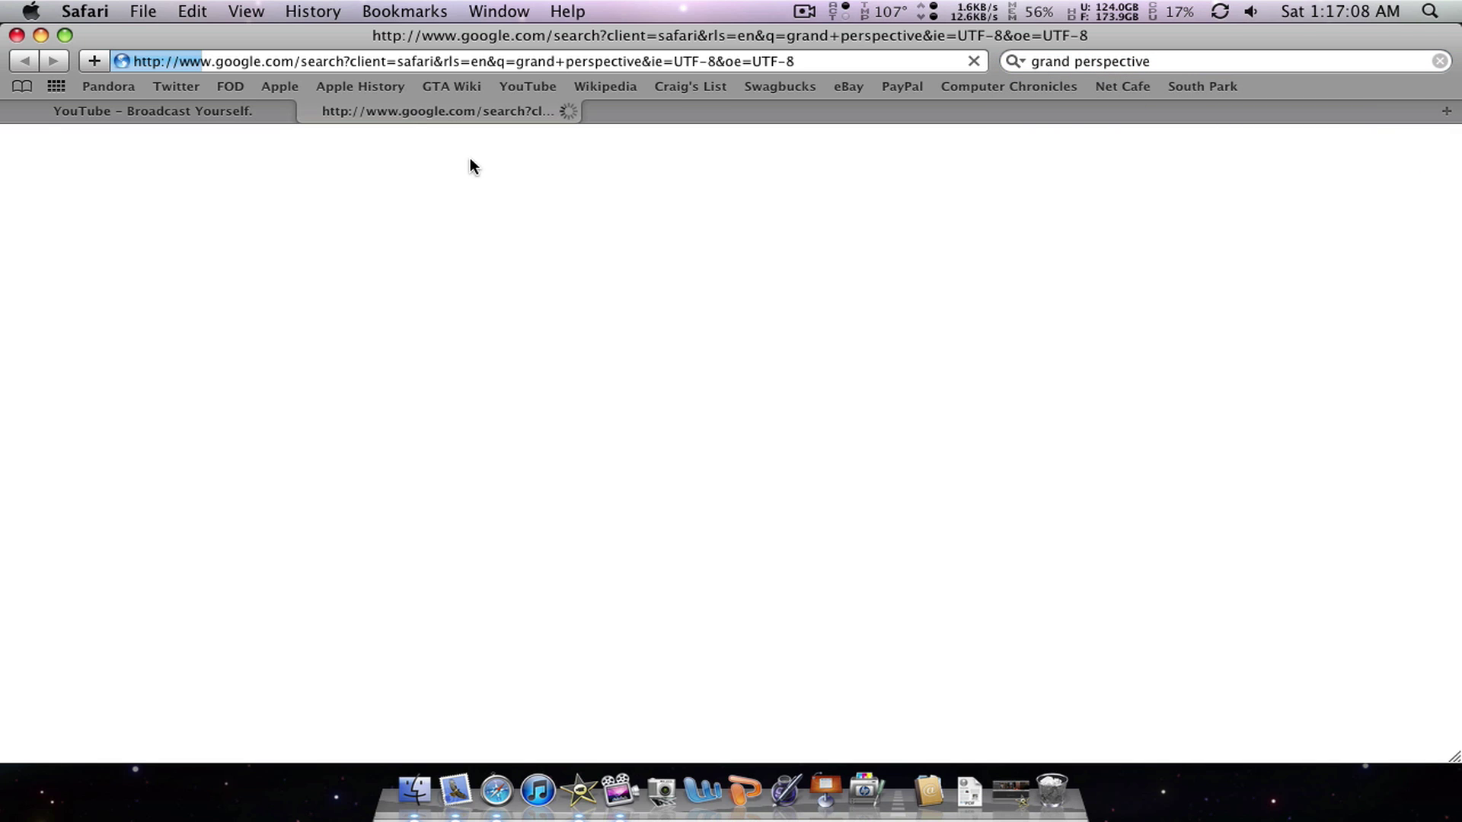
Step: Open the GrandPerspective SourceForge site from the search results and look over its home page
left_click(388, 278)
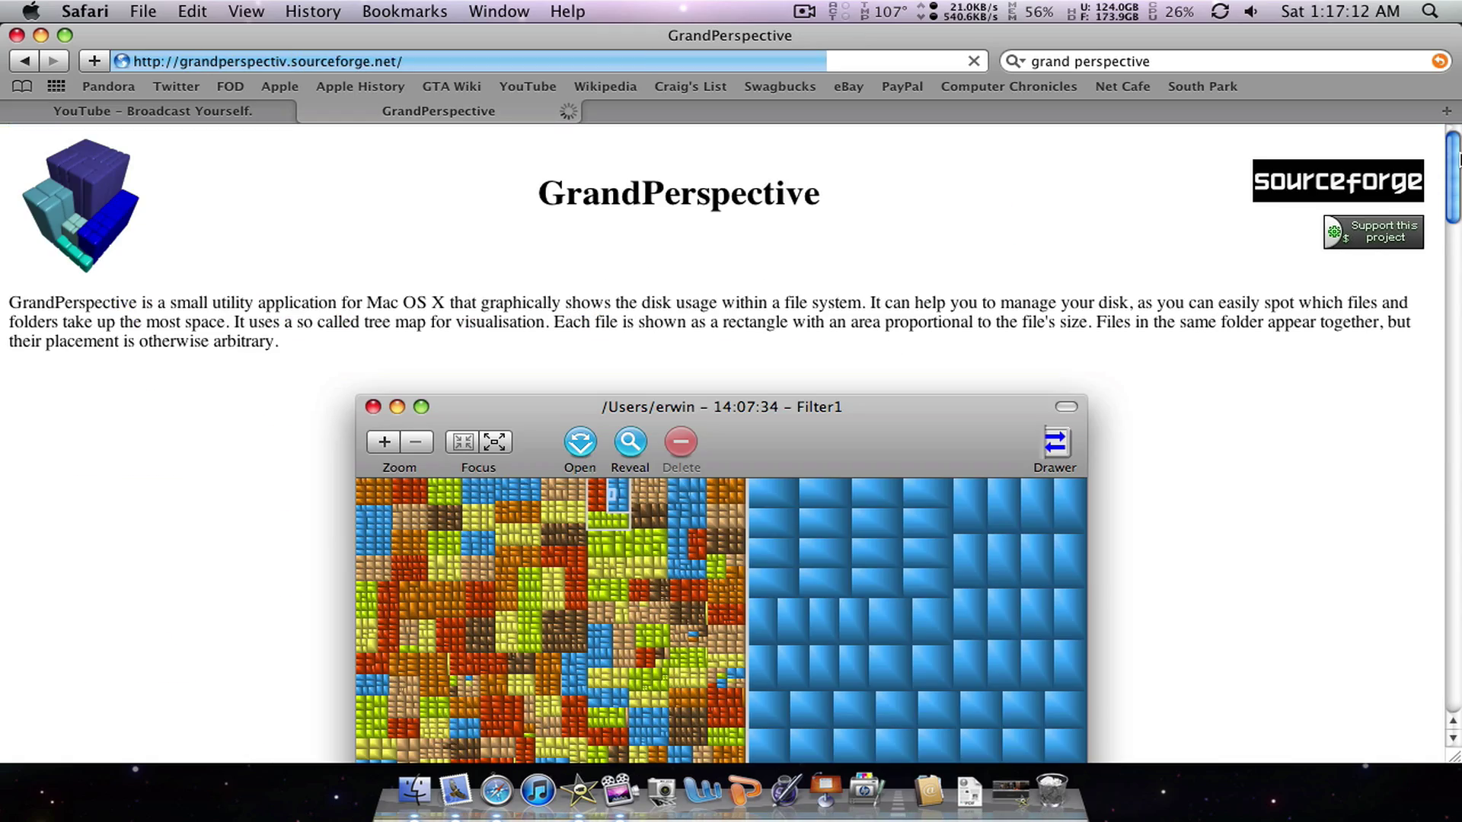
left_click_drag(1456, 158, 1346, 102)
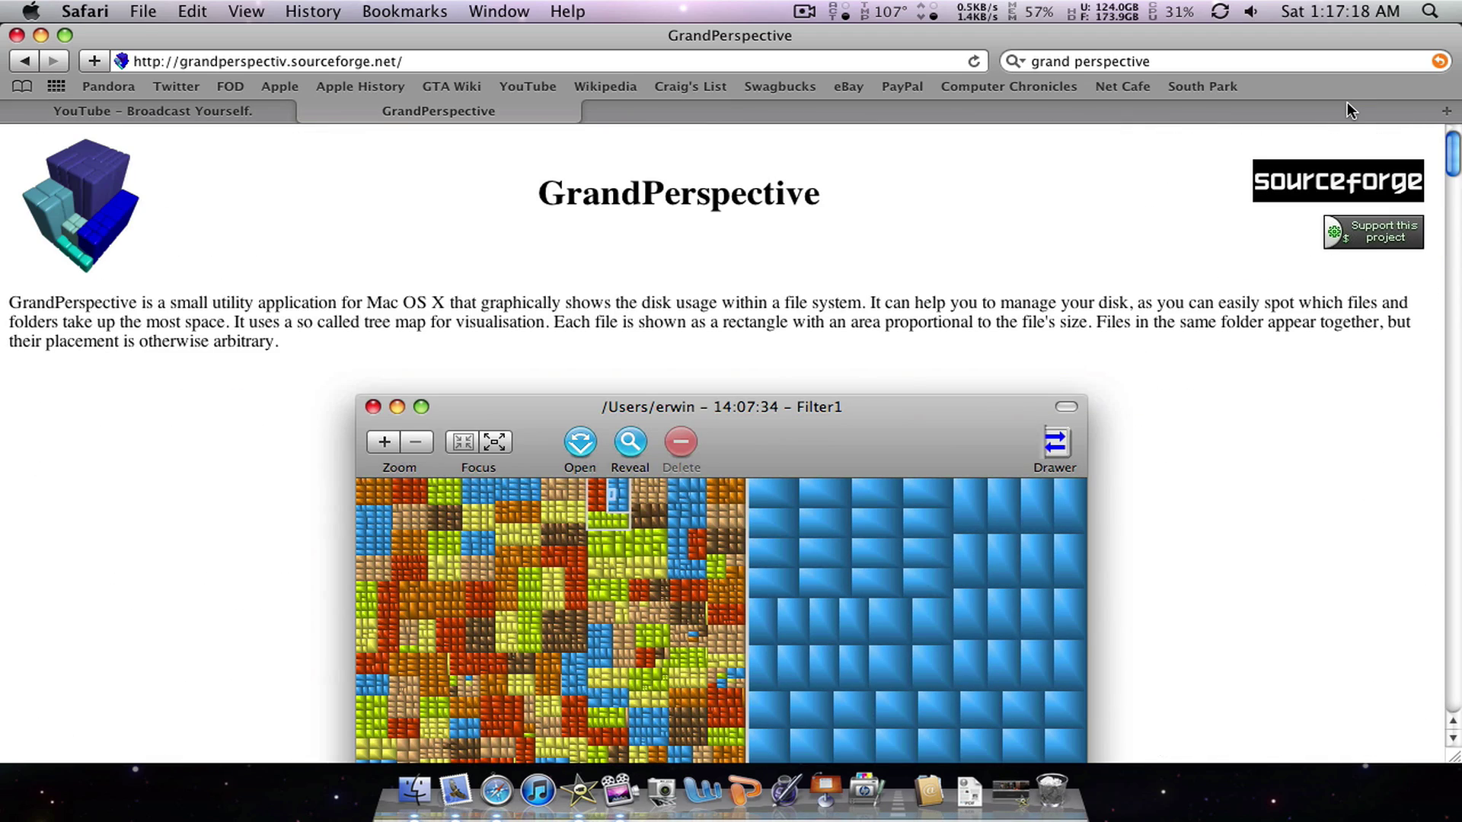
left_click(804, 11)
left_click(827, 79)
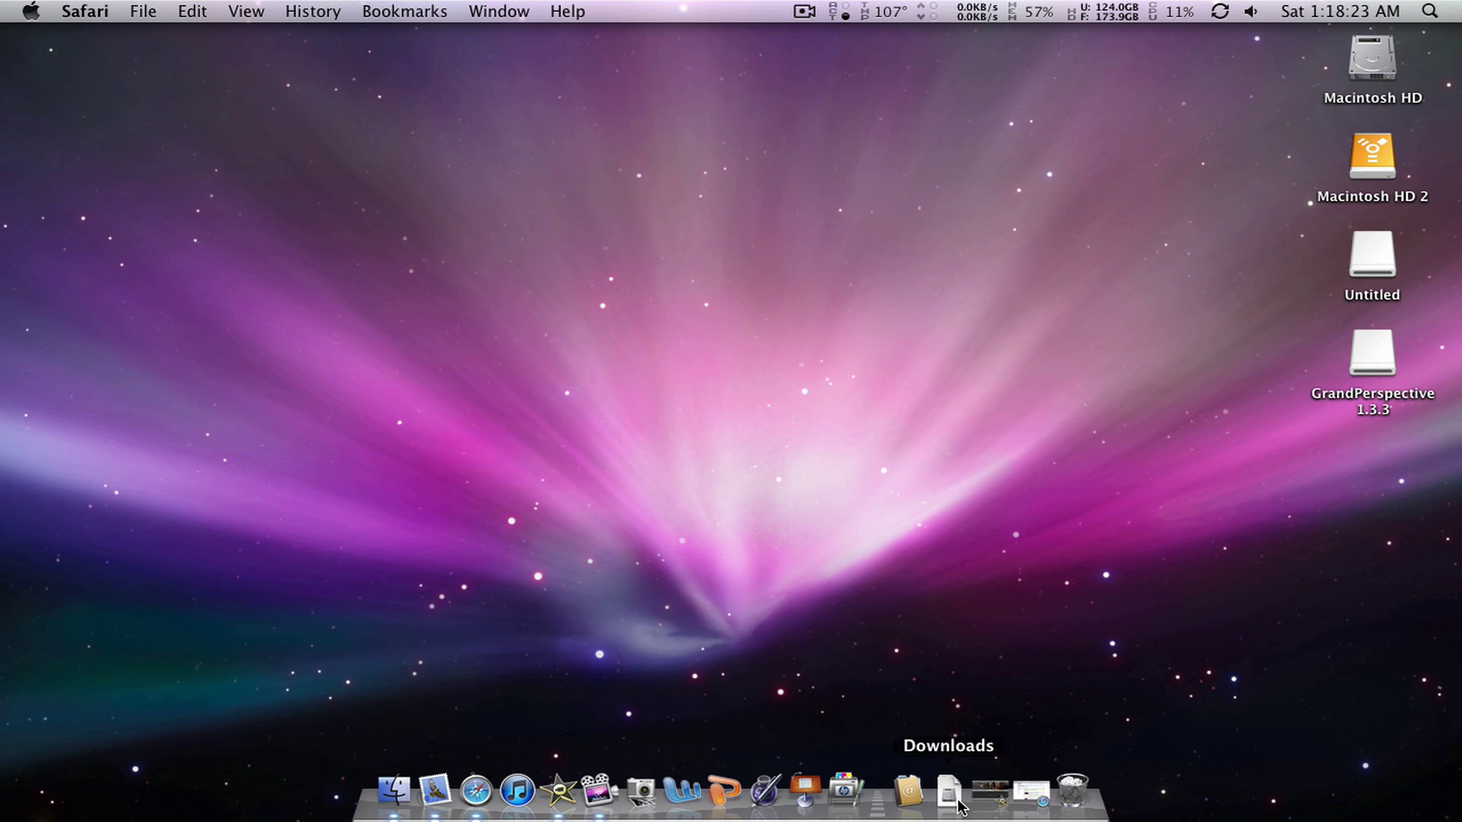
Step: Launch GrandPerspective from the applications folder and allow the downloaded application to open
left_click(921, 788)
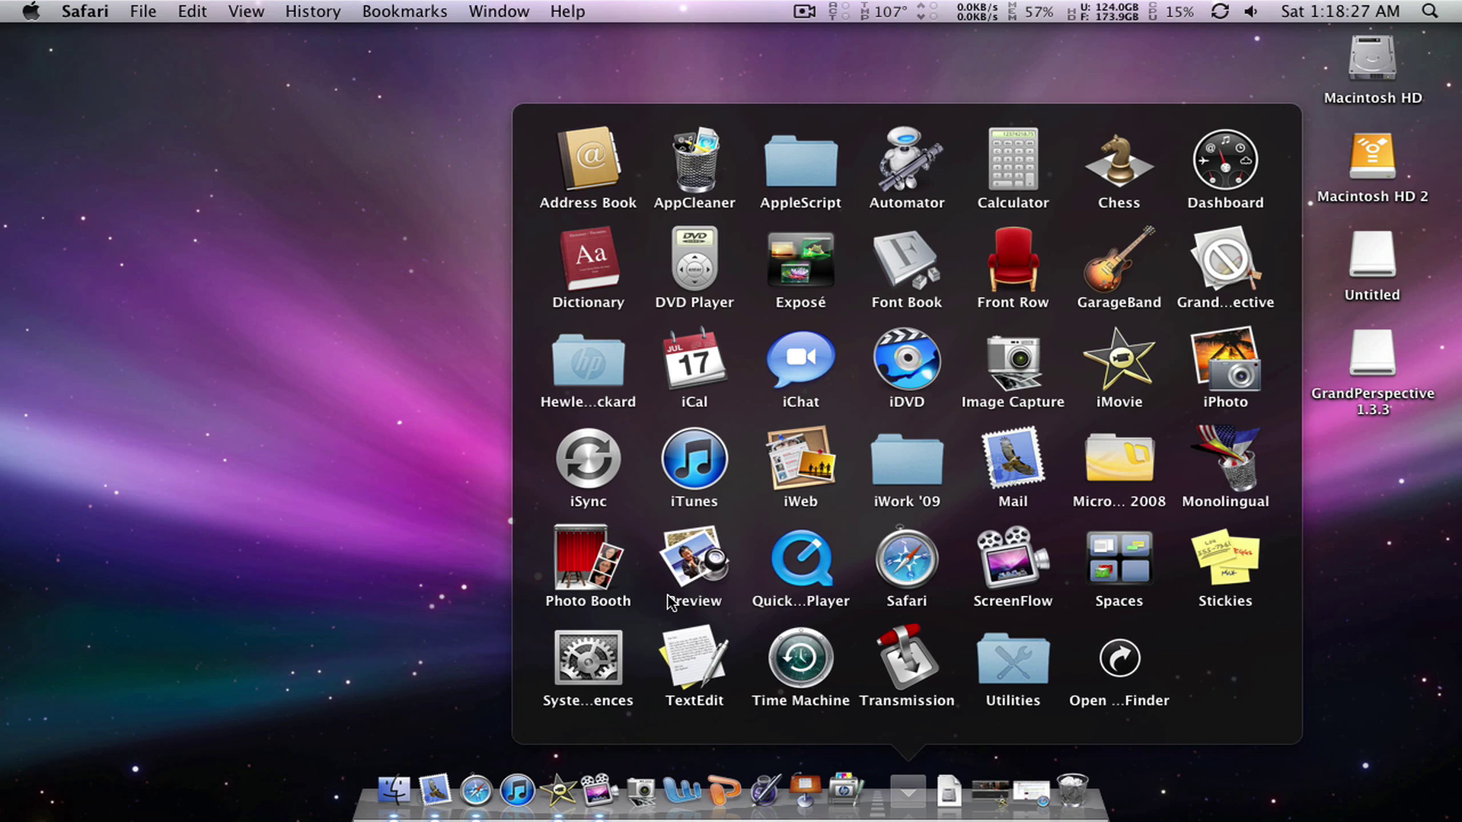
left_click(1215, 271)
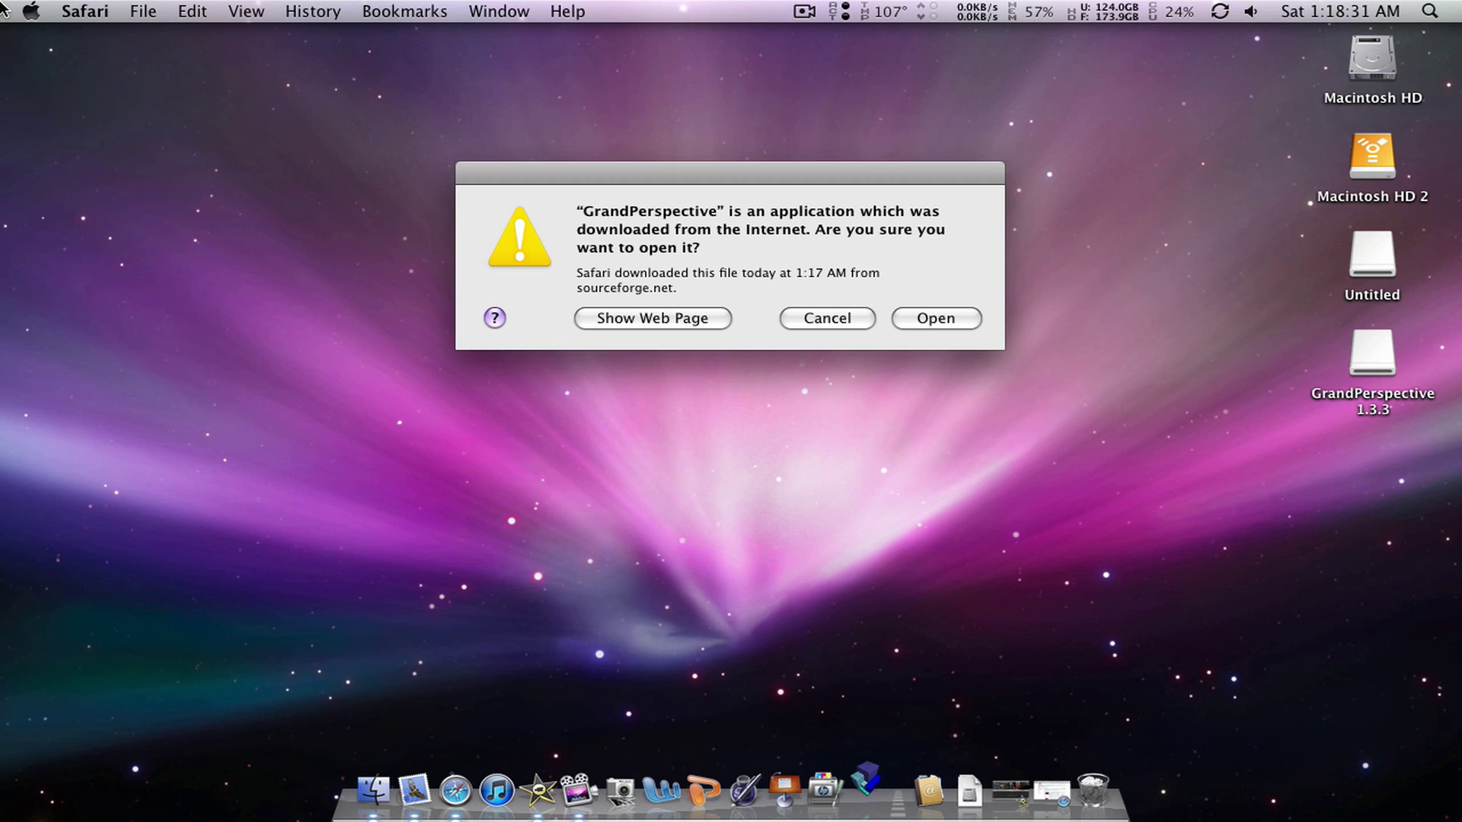
left_click(916, 323)
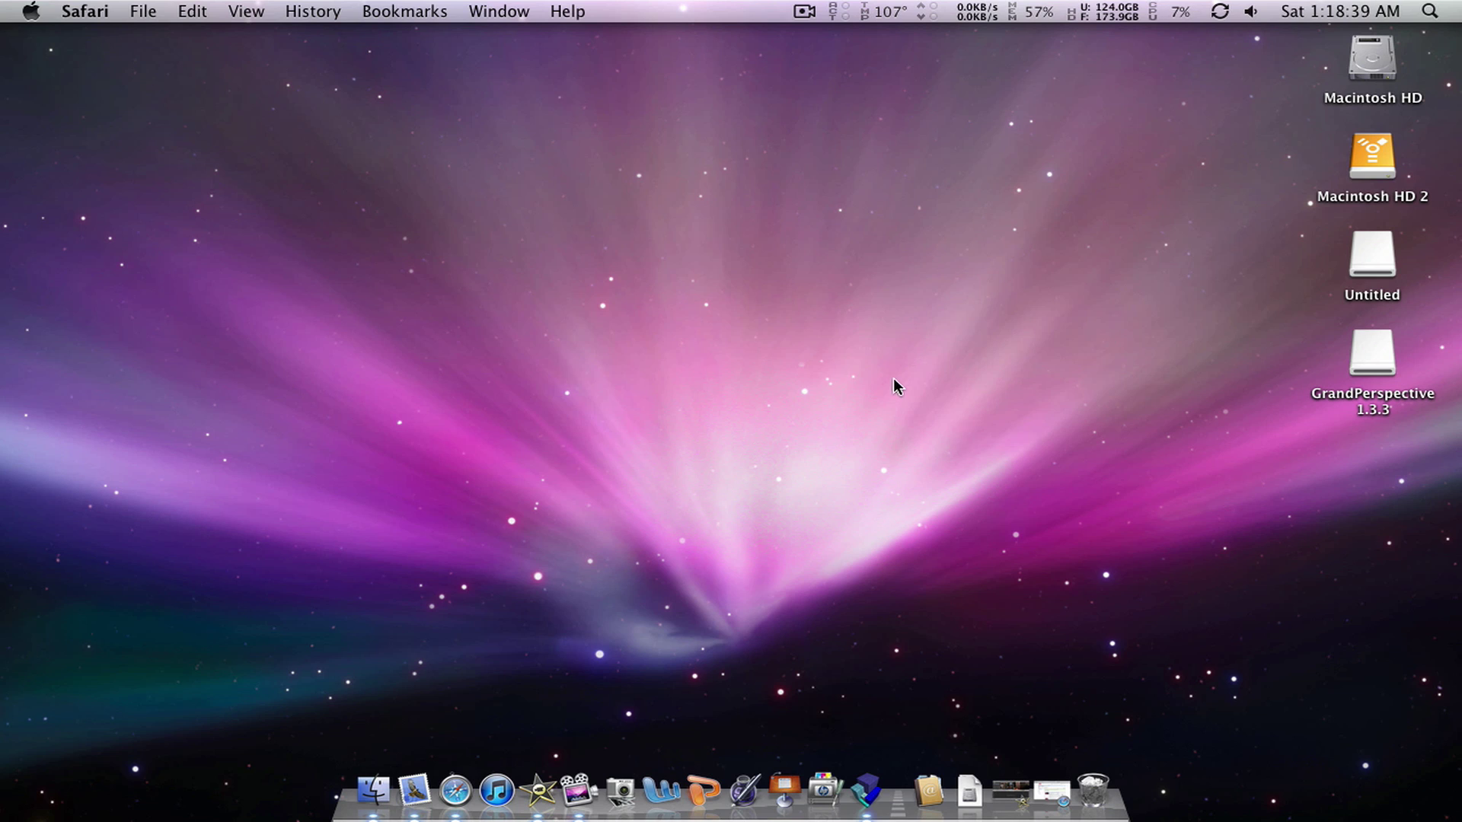
left_click(875, 794)
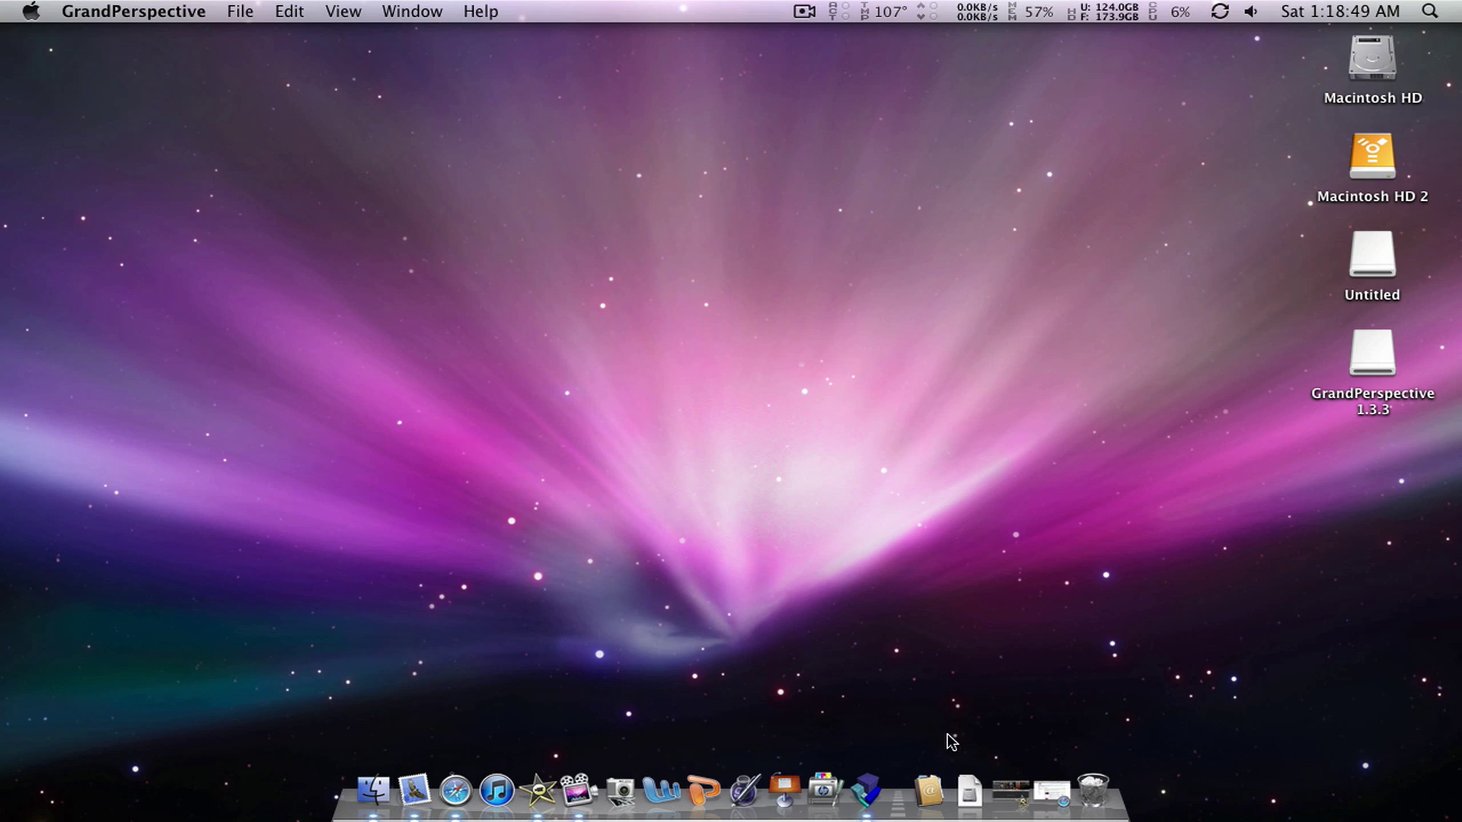
left_click(860, 796)
left_click(804, 11)
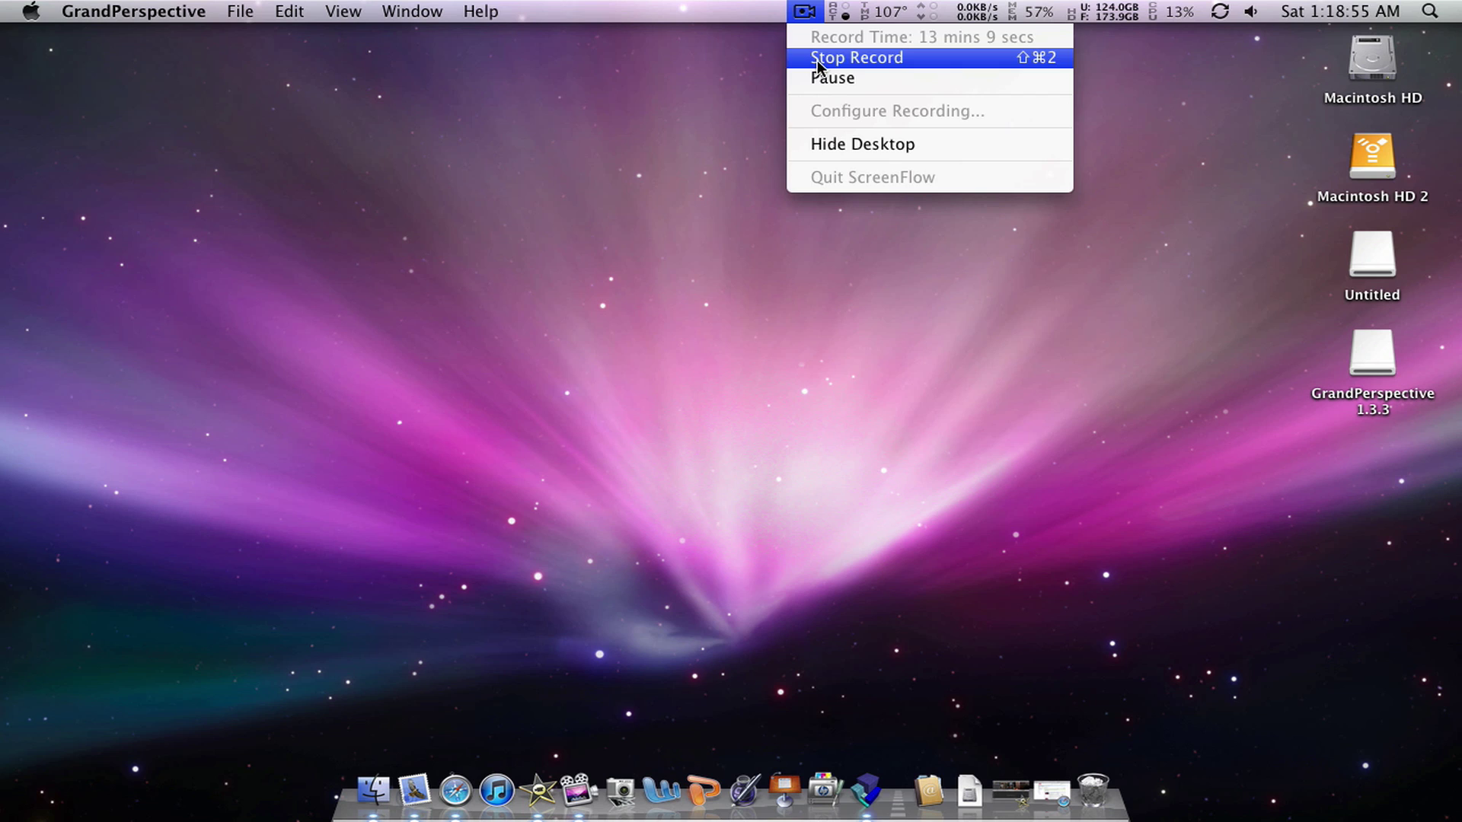
left_click(826, 78)
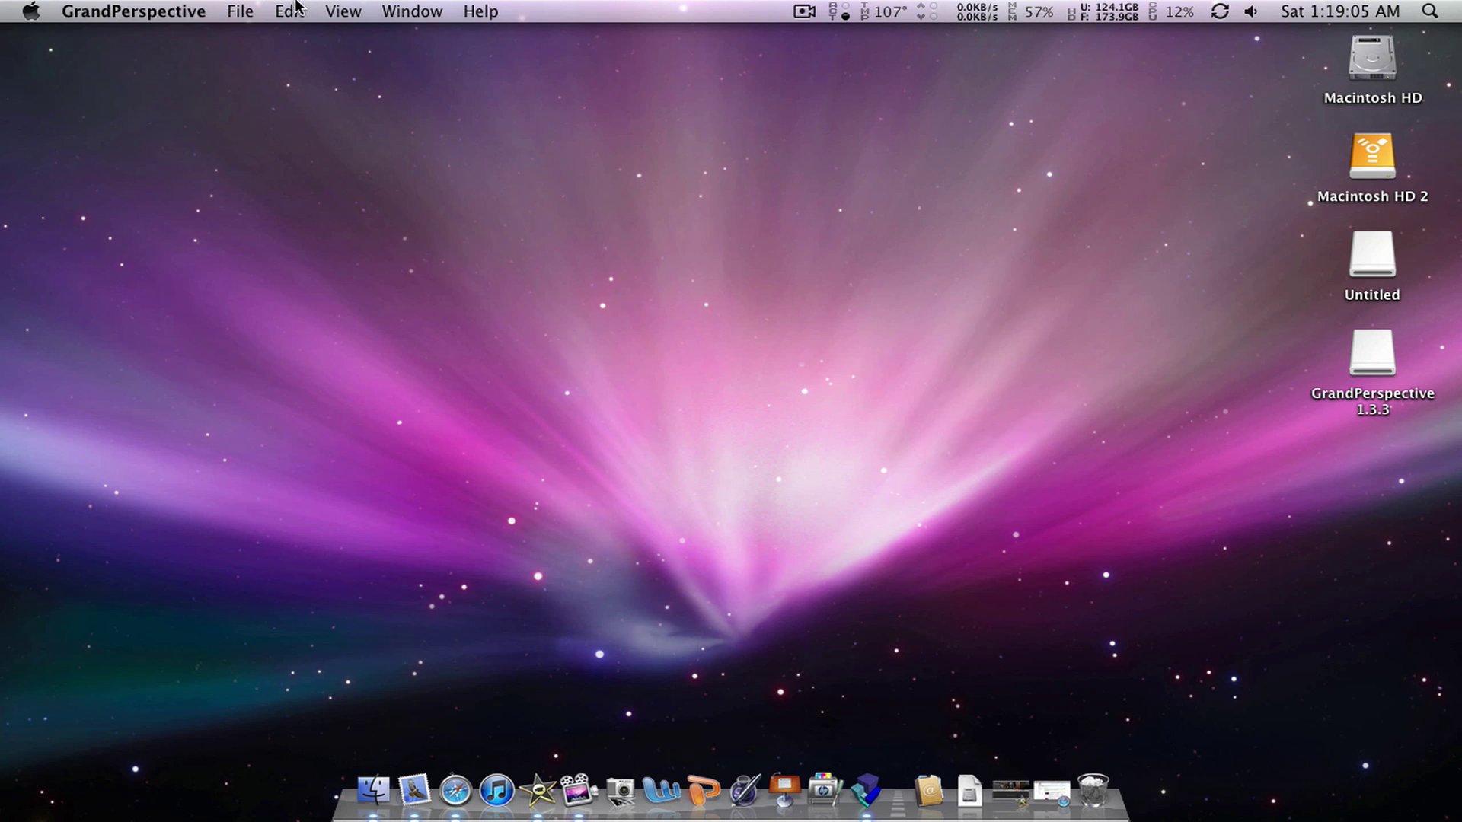
left_click(196, 12)
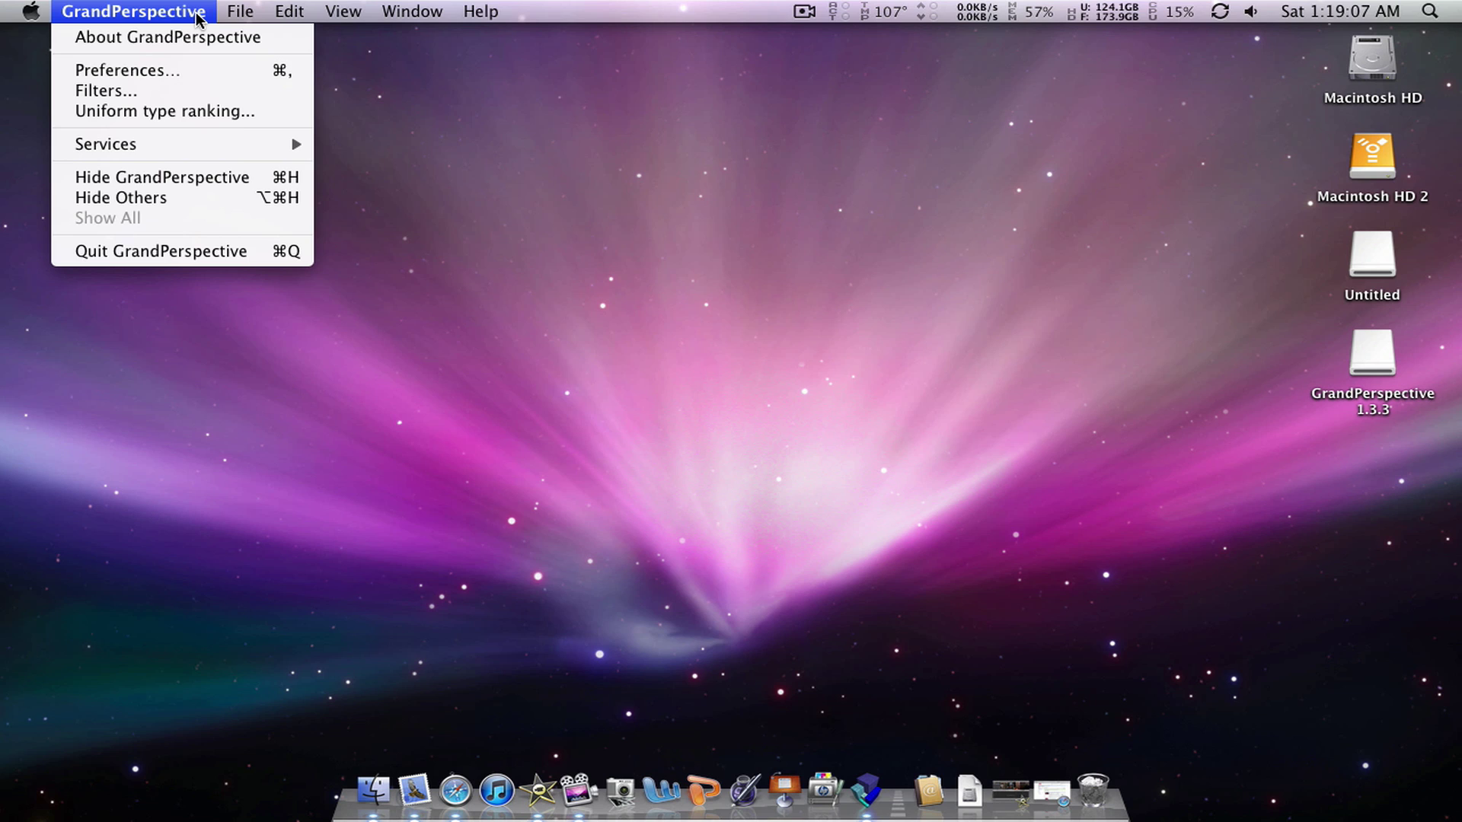
left_click(1017, 125)
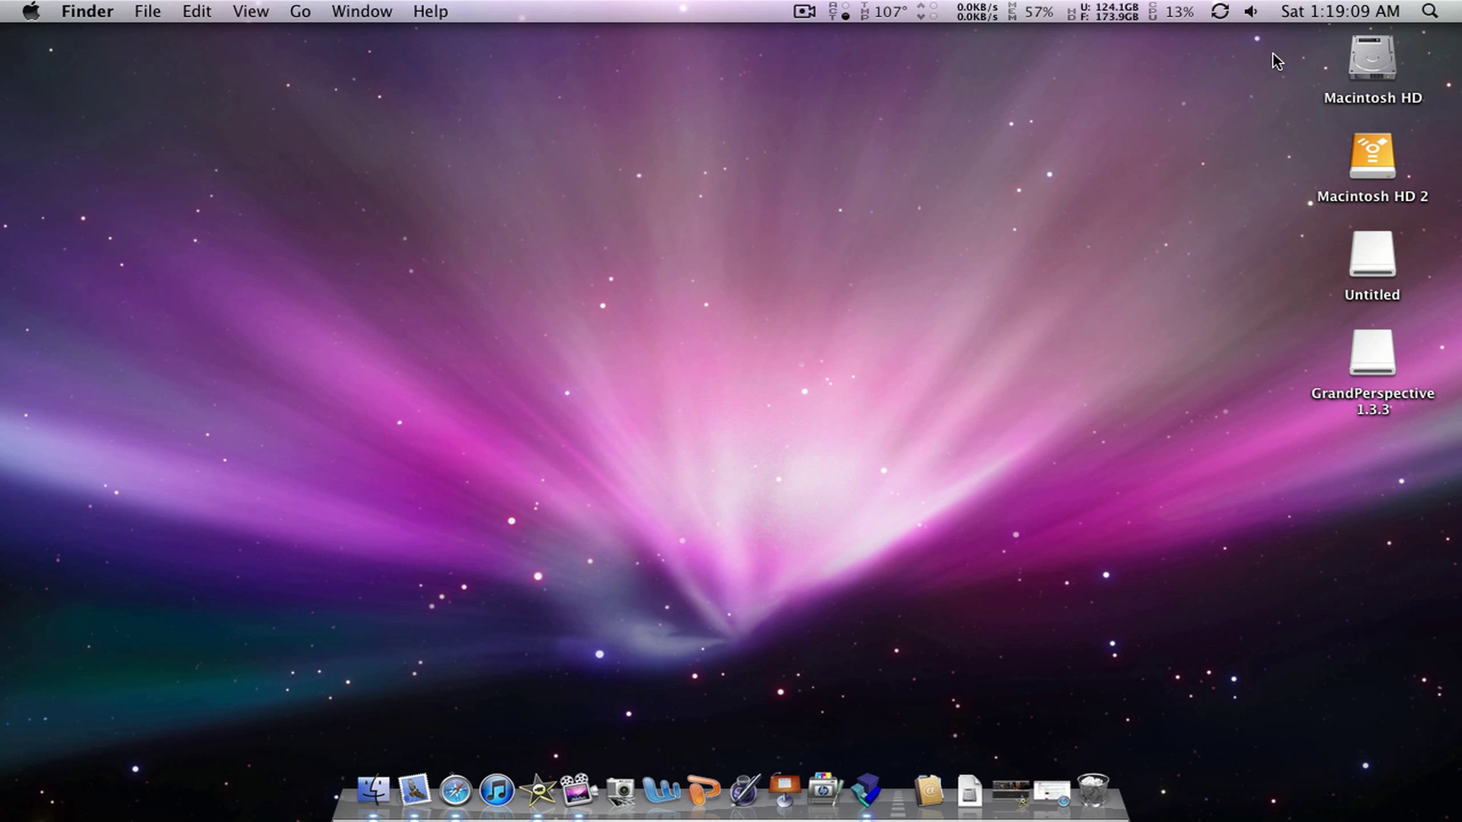
left_click(149, 11)
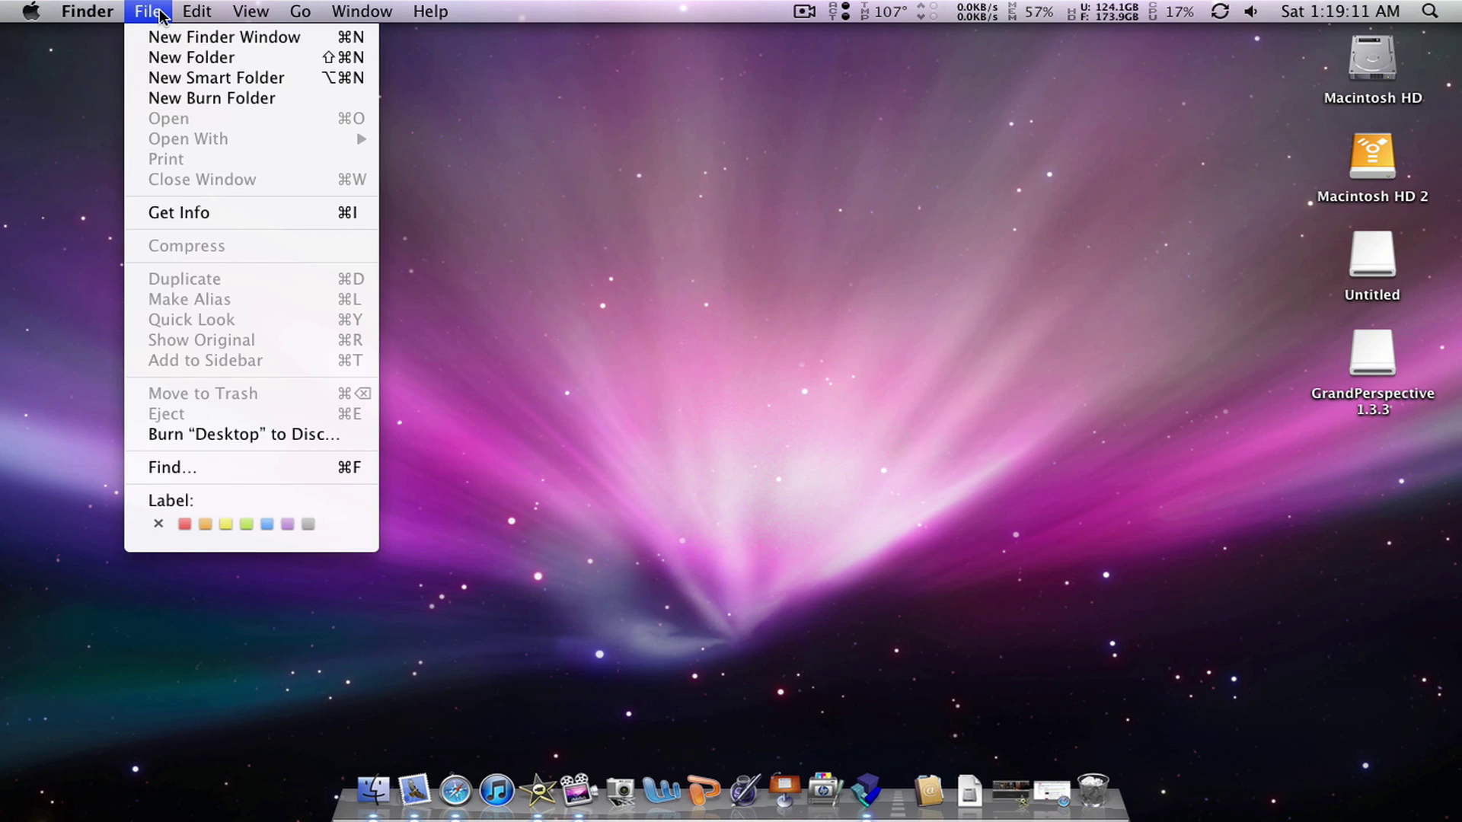
left_click(893, 294)
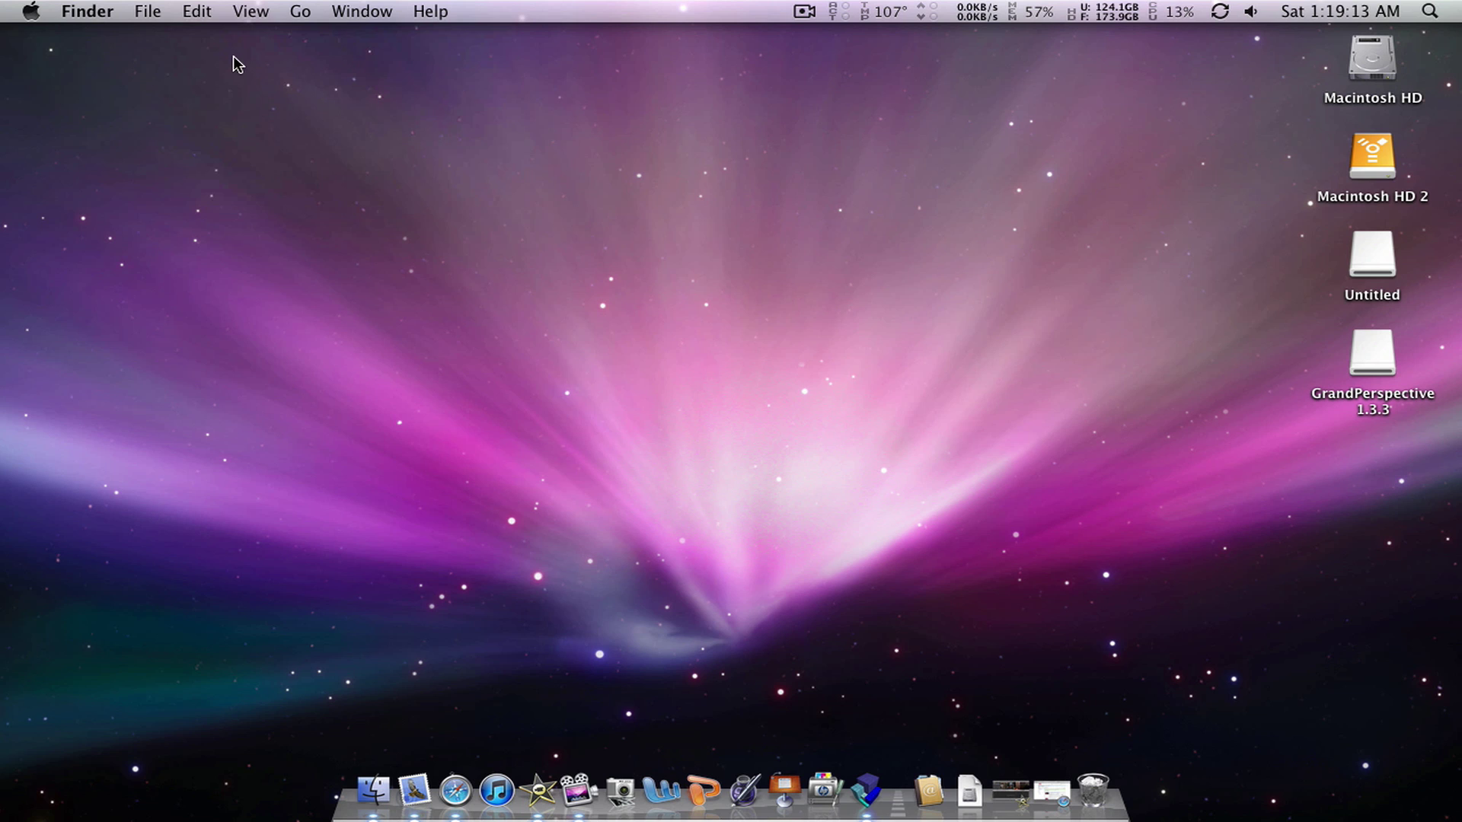
left_click(197, 12)
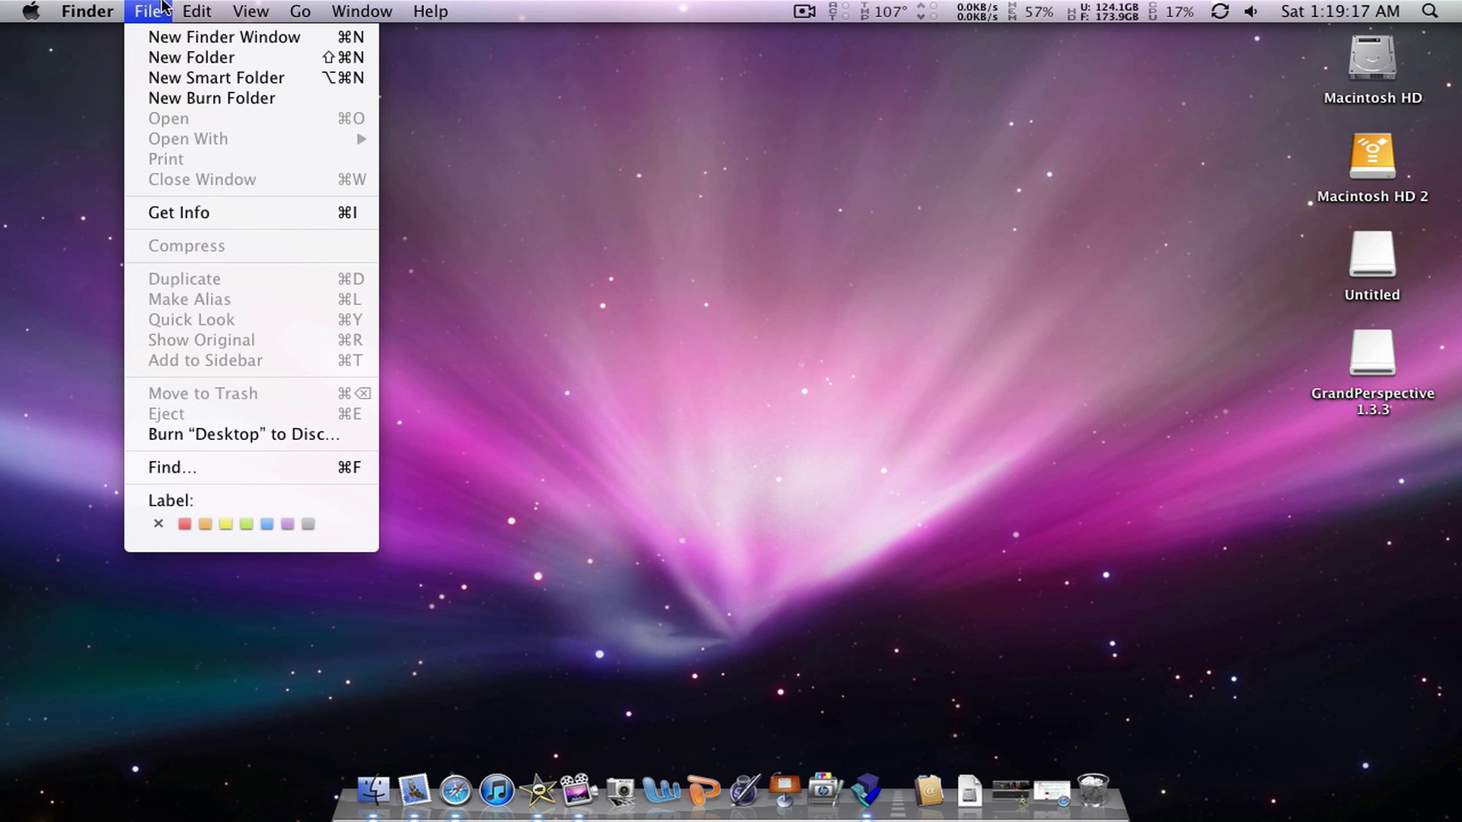
mouse_move(234, 17)
left_click(880, 392)
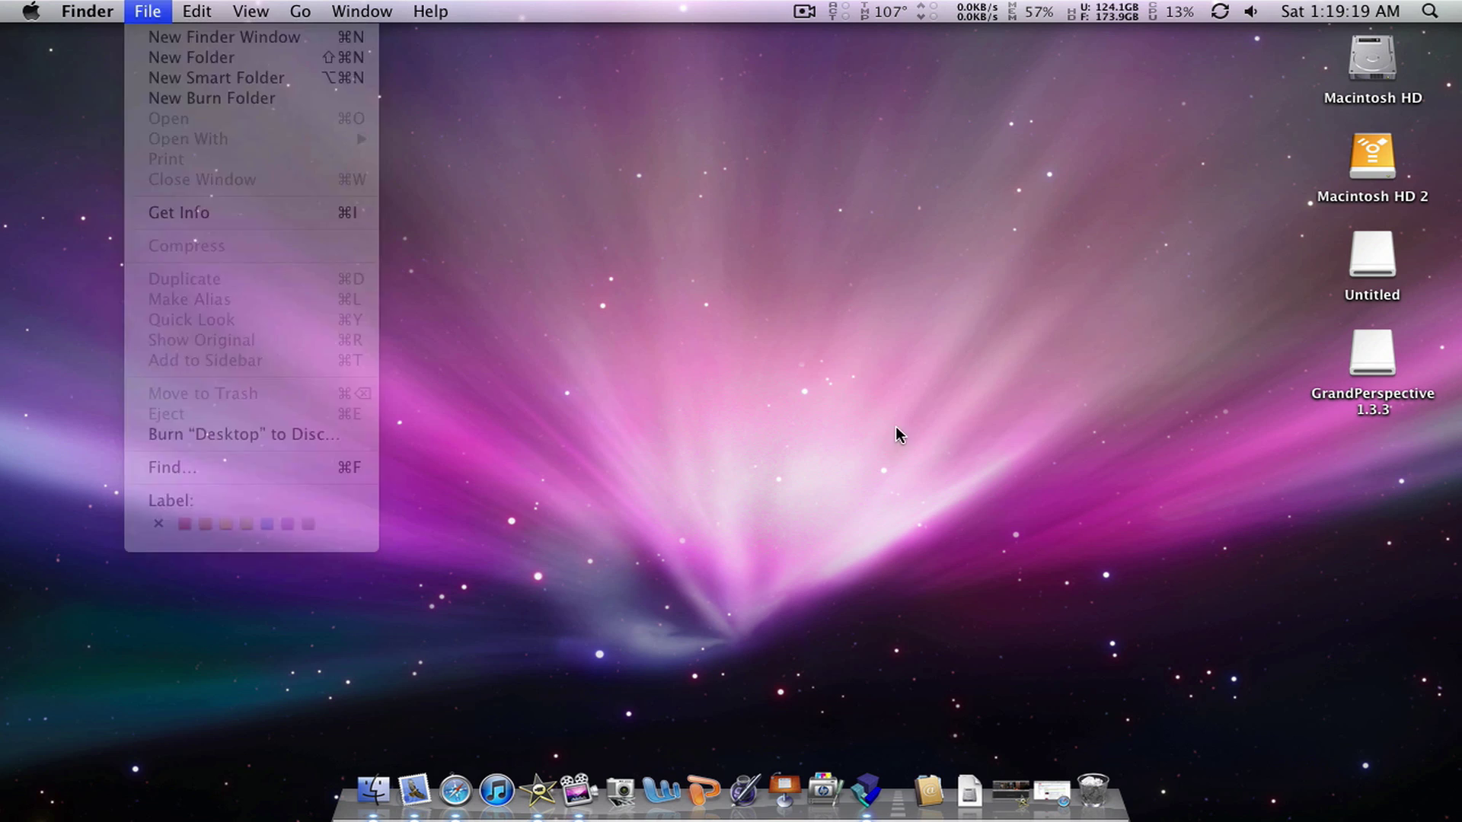
Step: Switch to GrandPerspective and scan the entire Macintosh HD volume
left_click(852, 792)
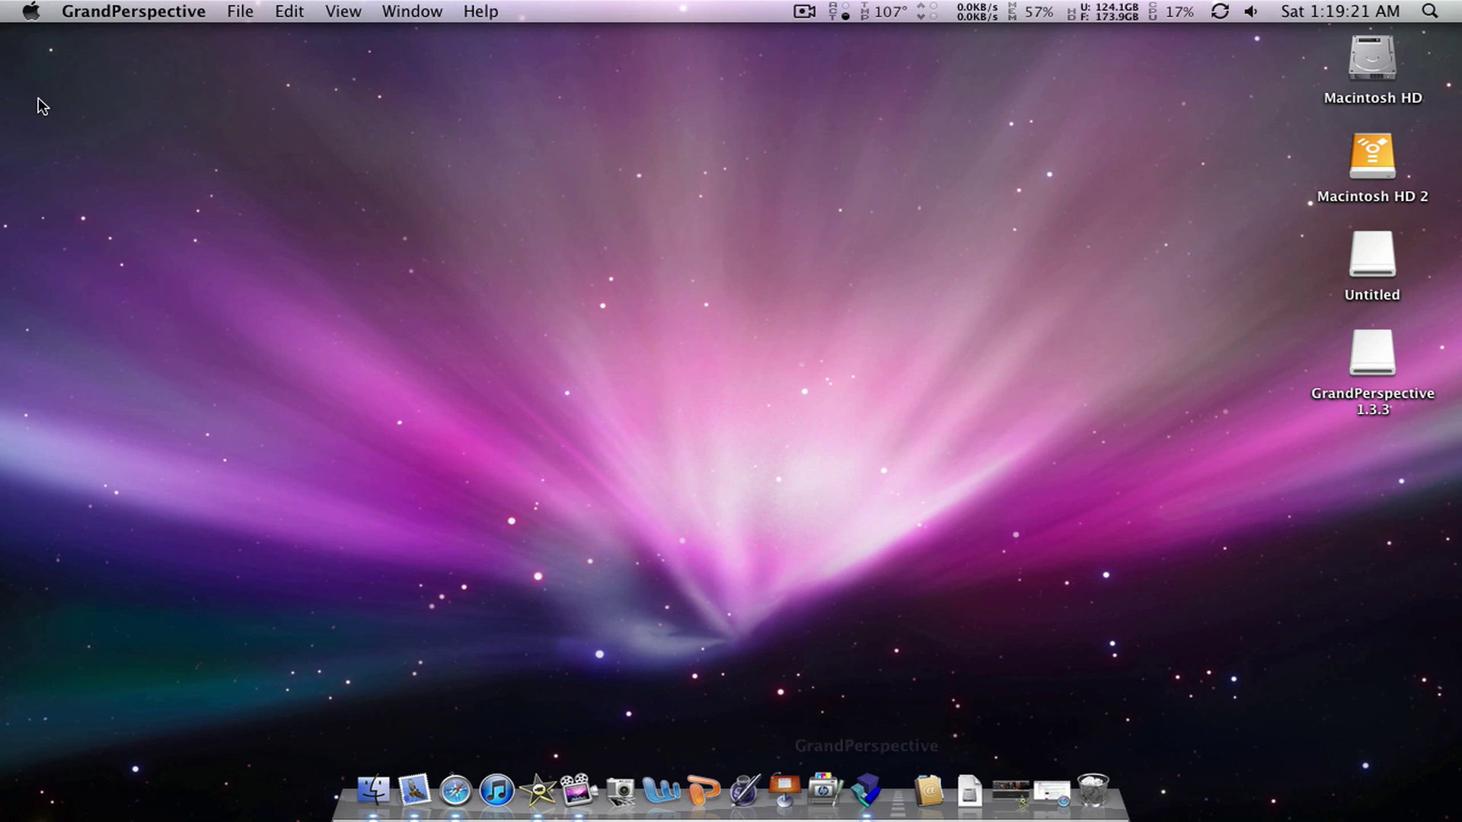
left_click(184, 15)
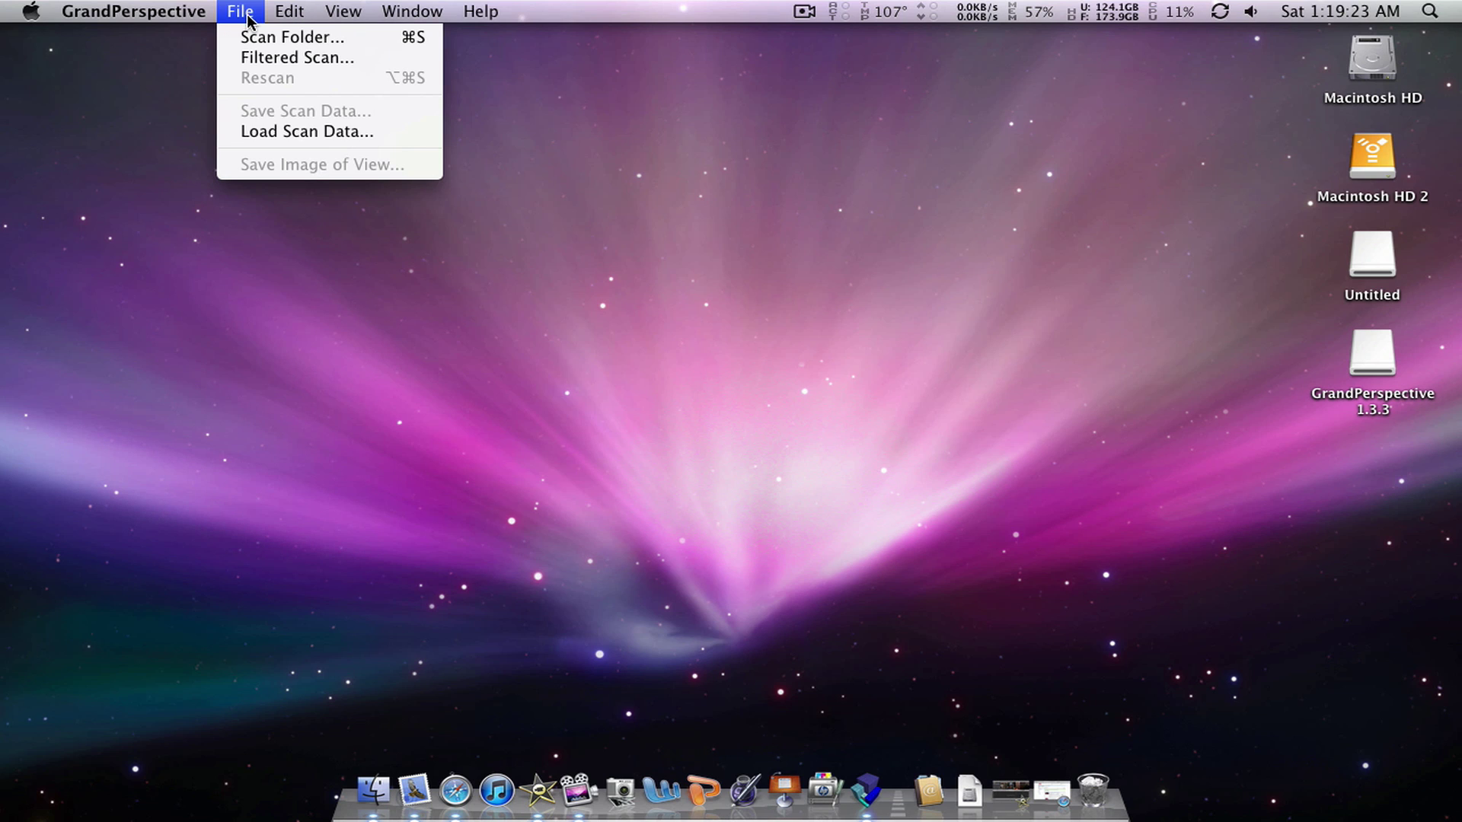
left_click(352, 43)
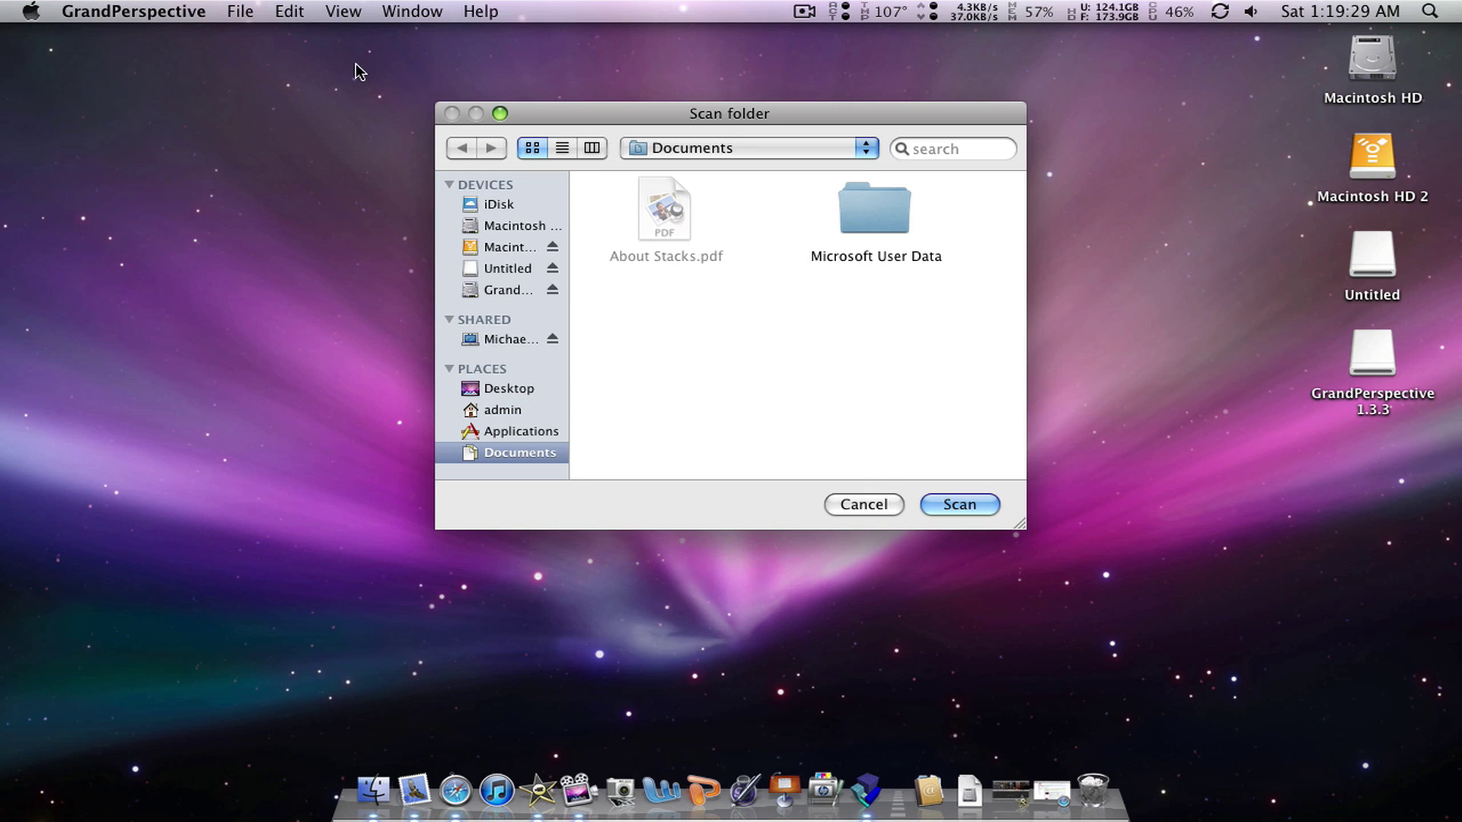
left_click(489, 211)
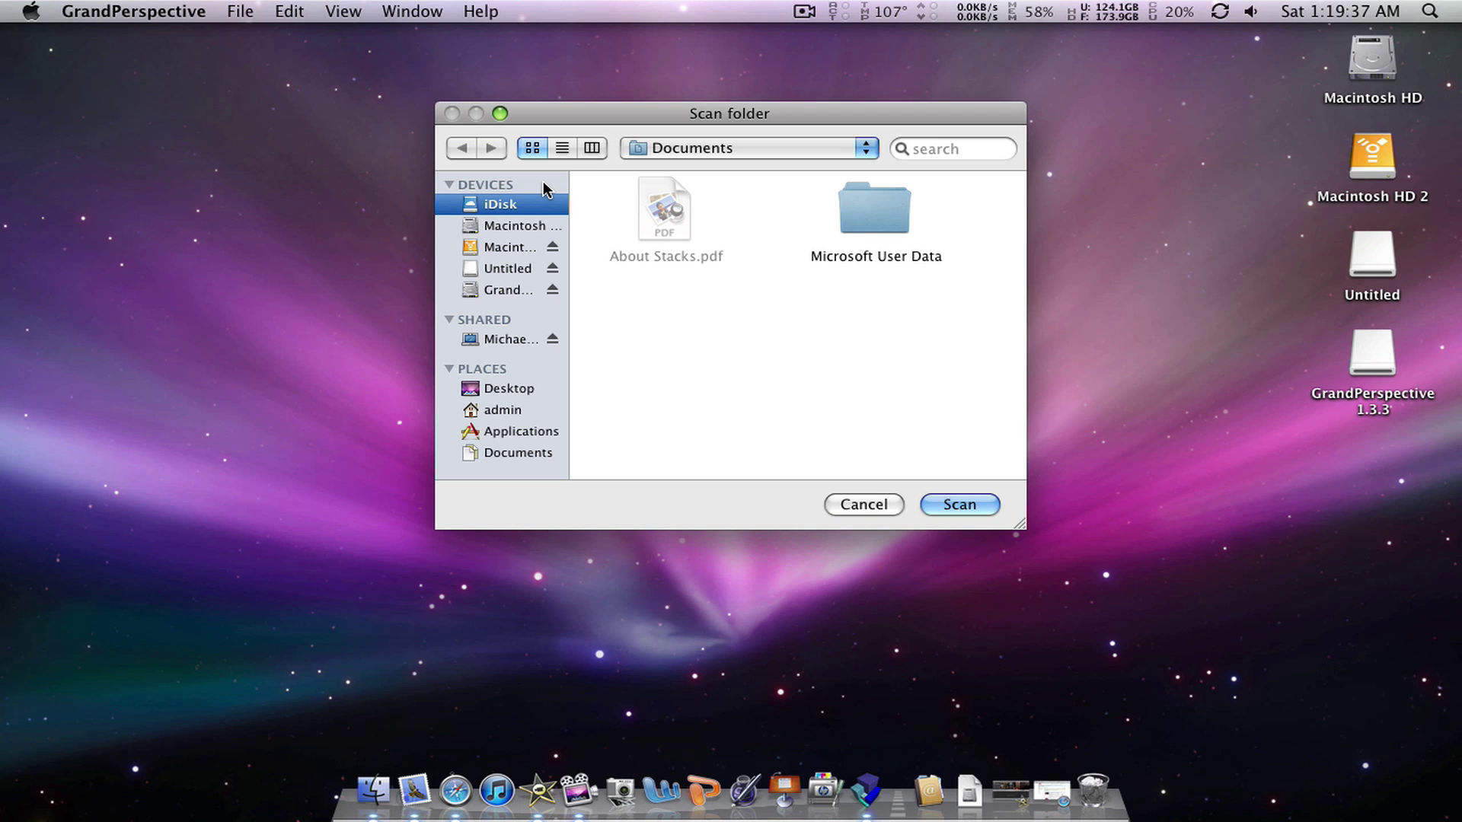
left_click(804, 11)
left_click(817, 81)
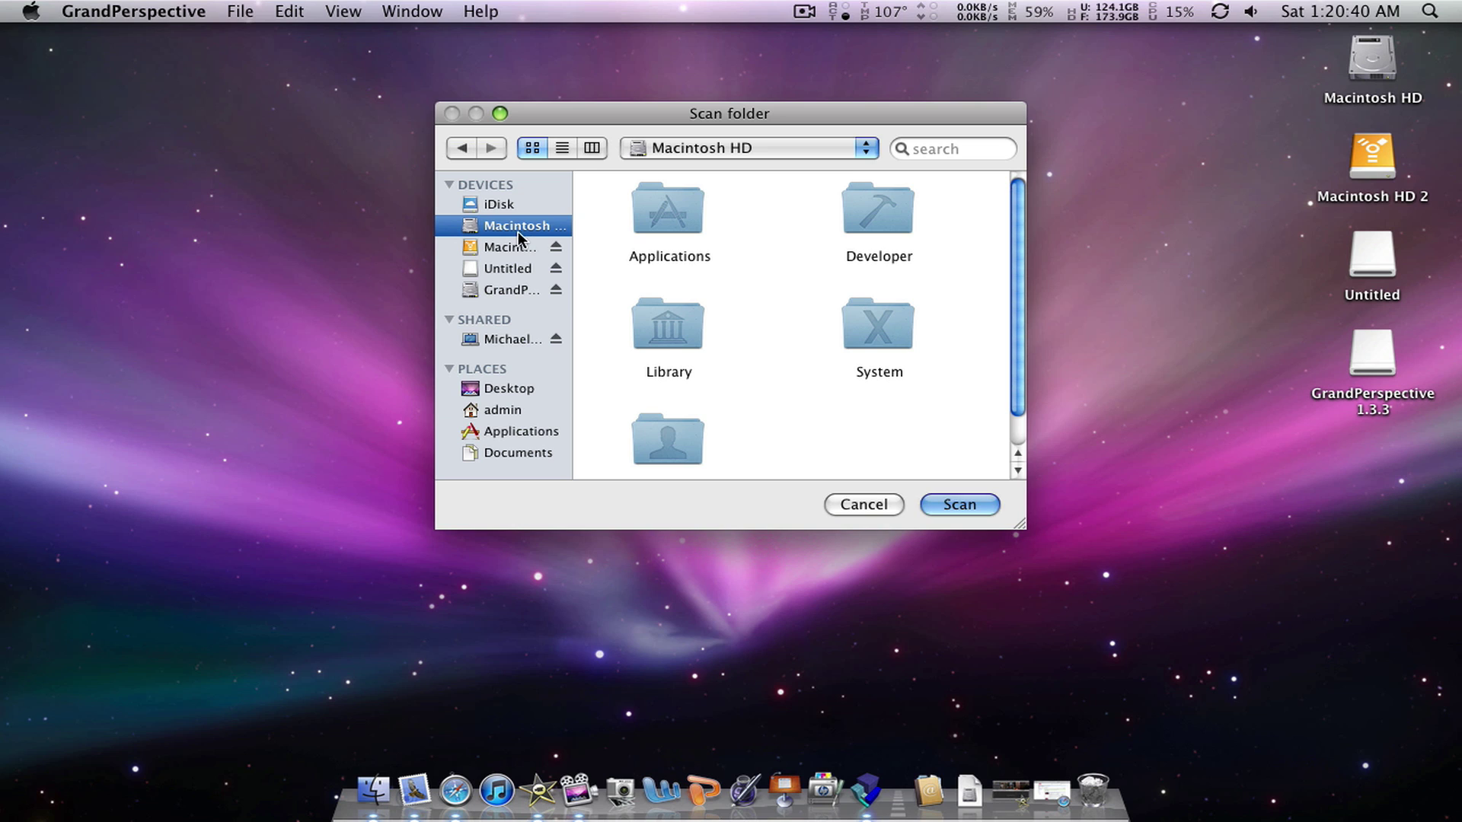
left_click(975, 501)
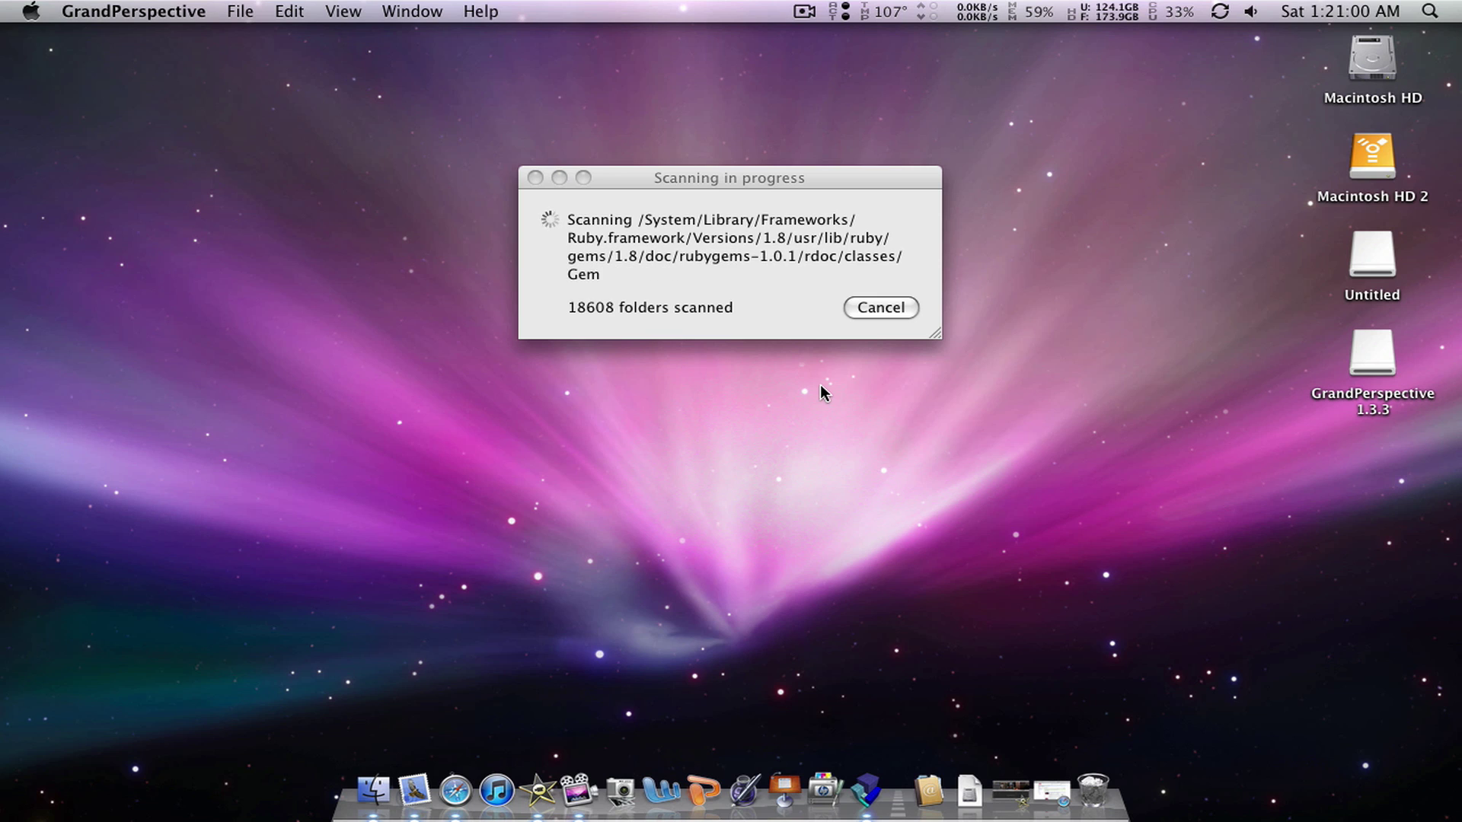
left_click(795, 9)
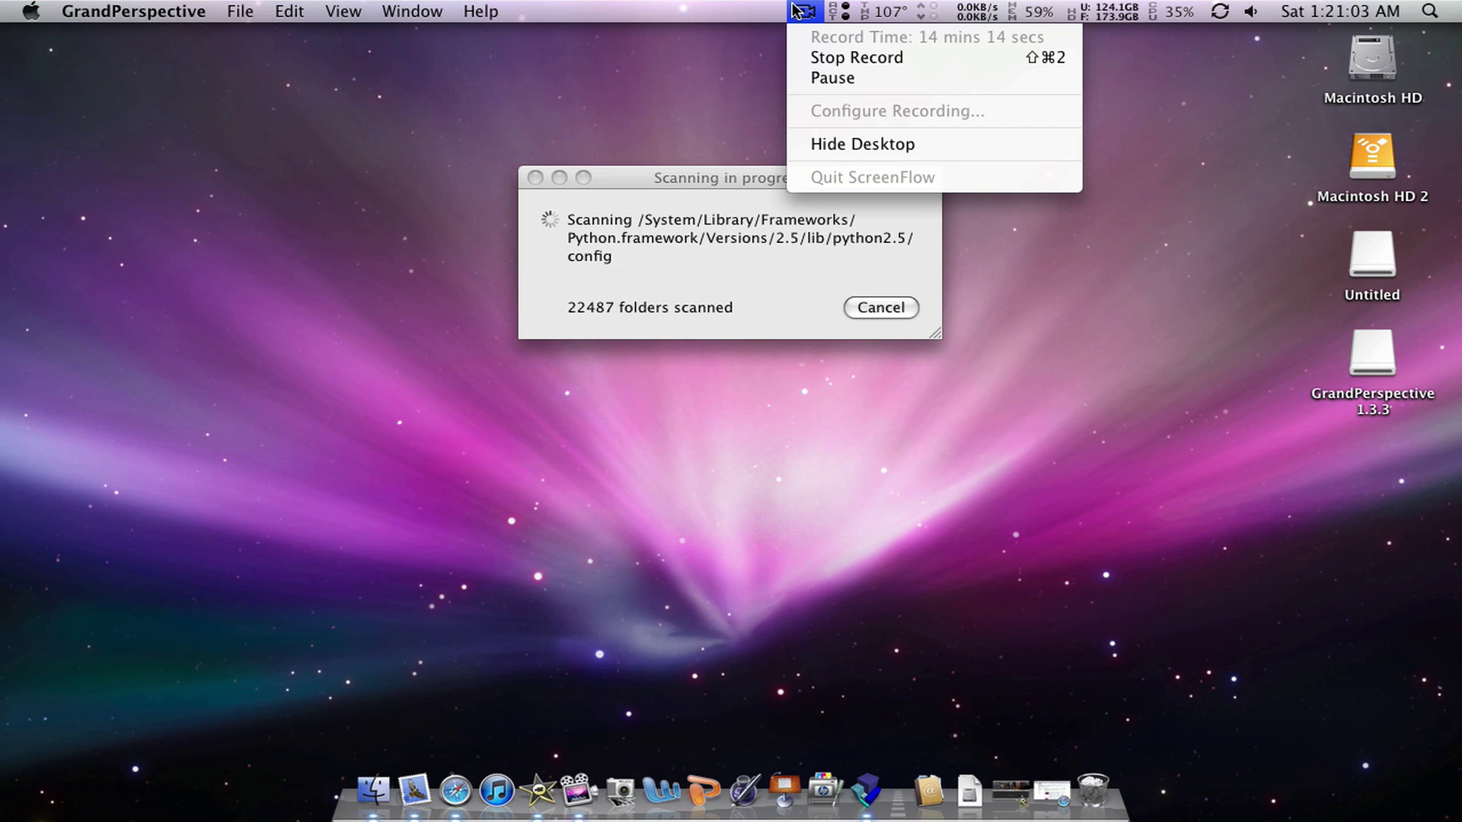
left_click(801, 77)
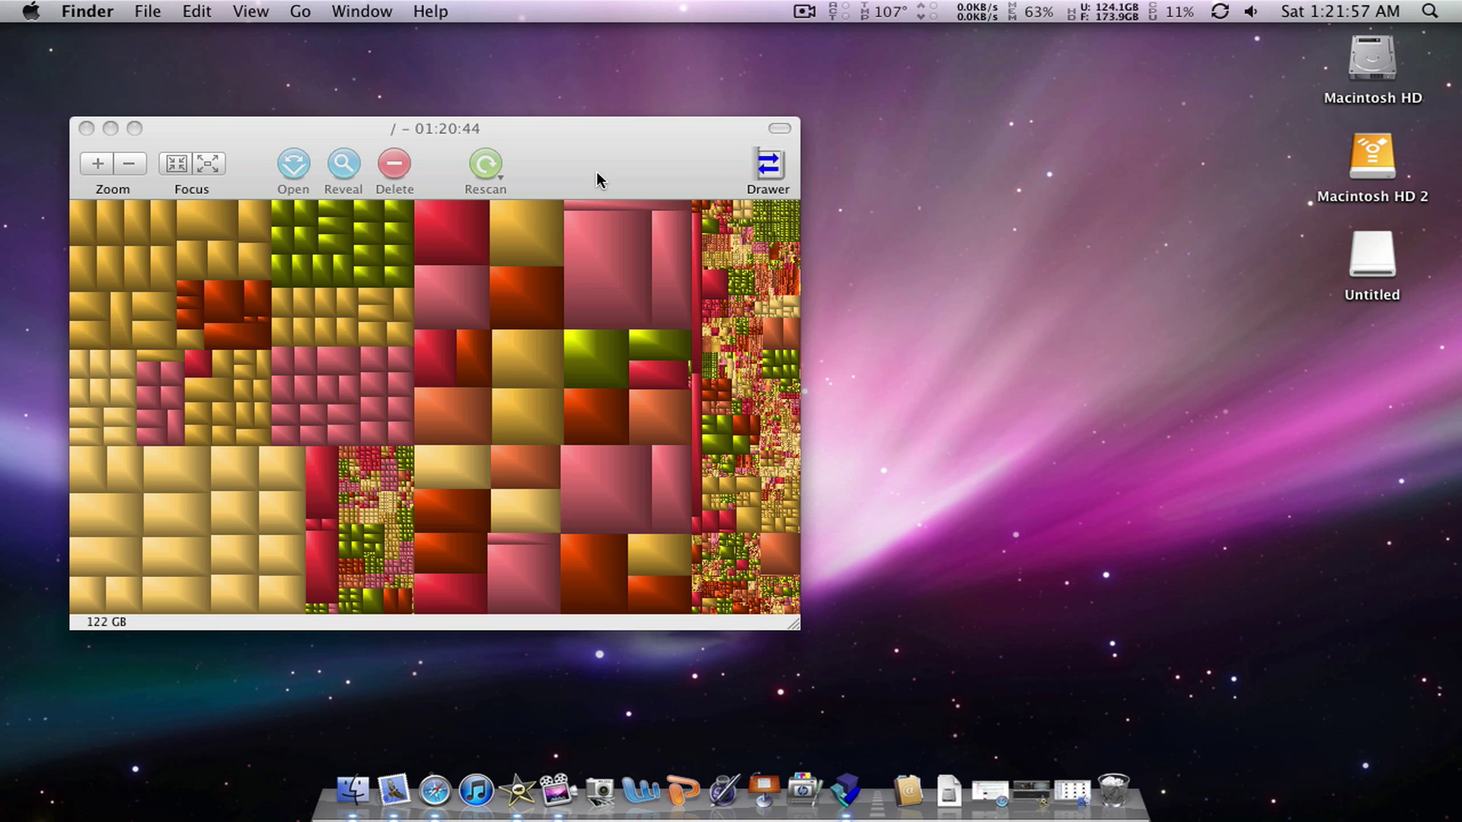
Step: Enlarge the scan result window to fill the screen and select the block for Terminator 2_ Judgment Day (HD).m4v
left_click_drag(597, 180, 892, 156)
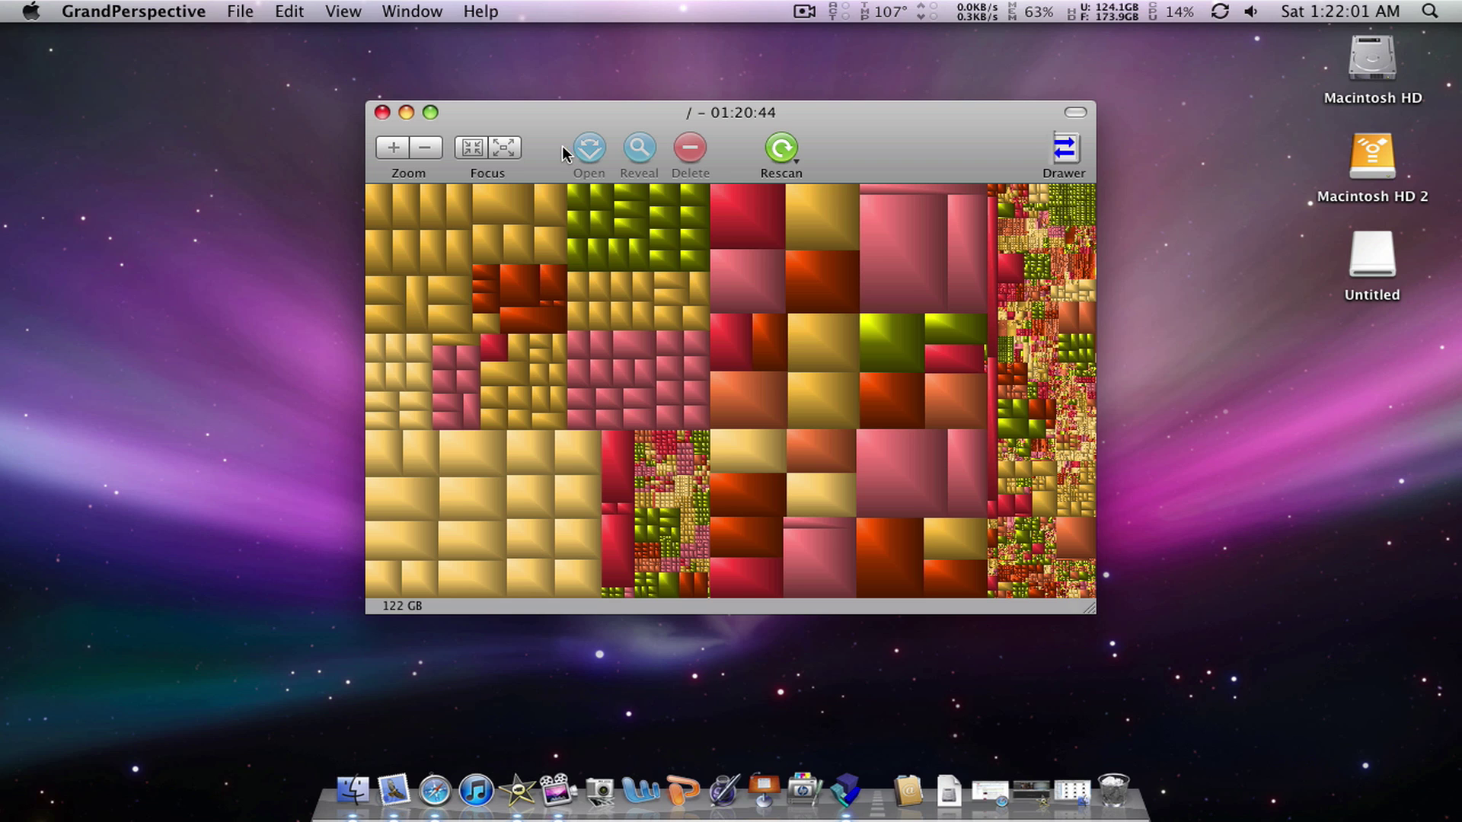
left_click(431, 113)
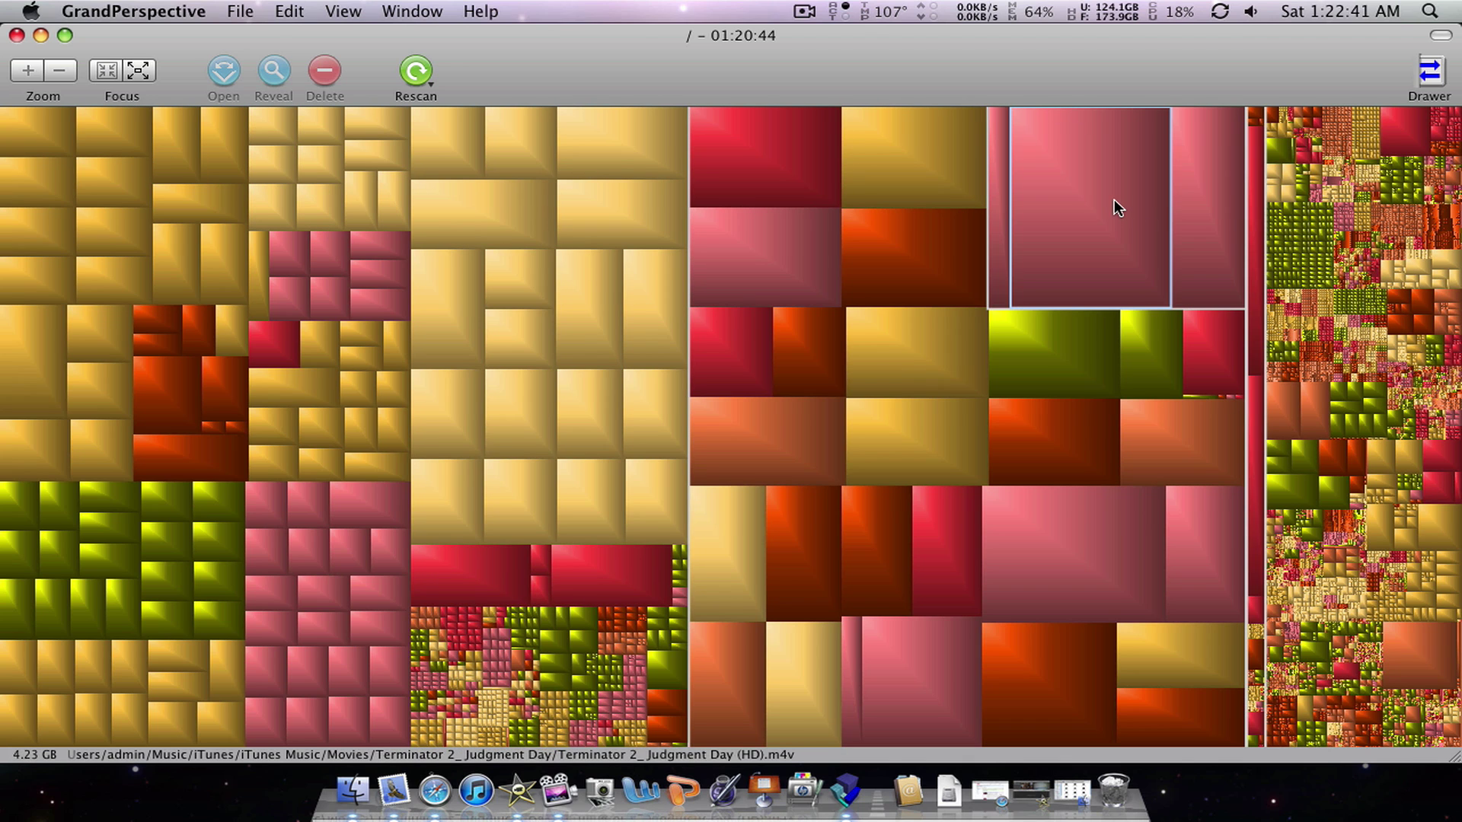
left_click(1142, 171)
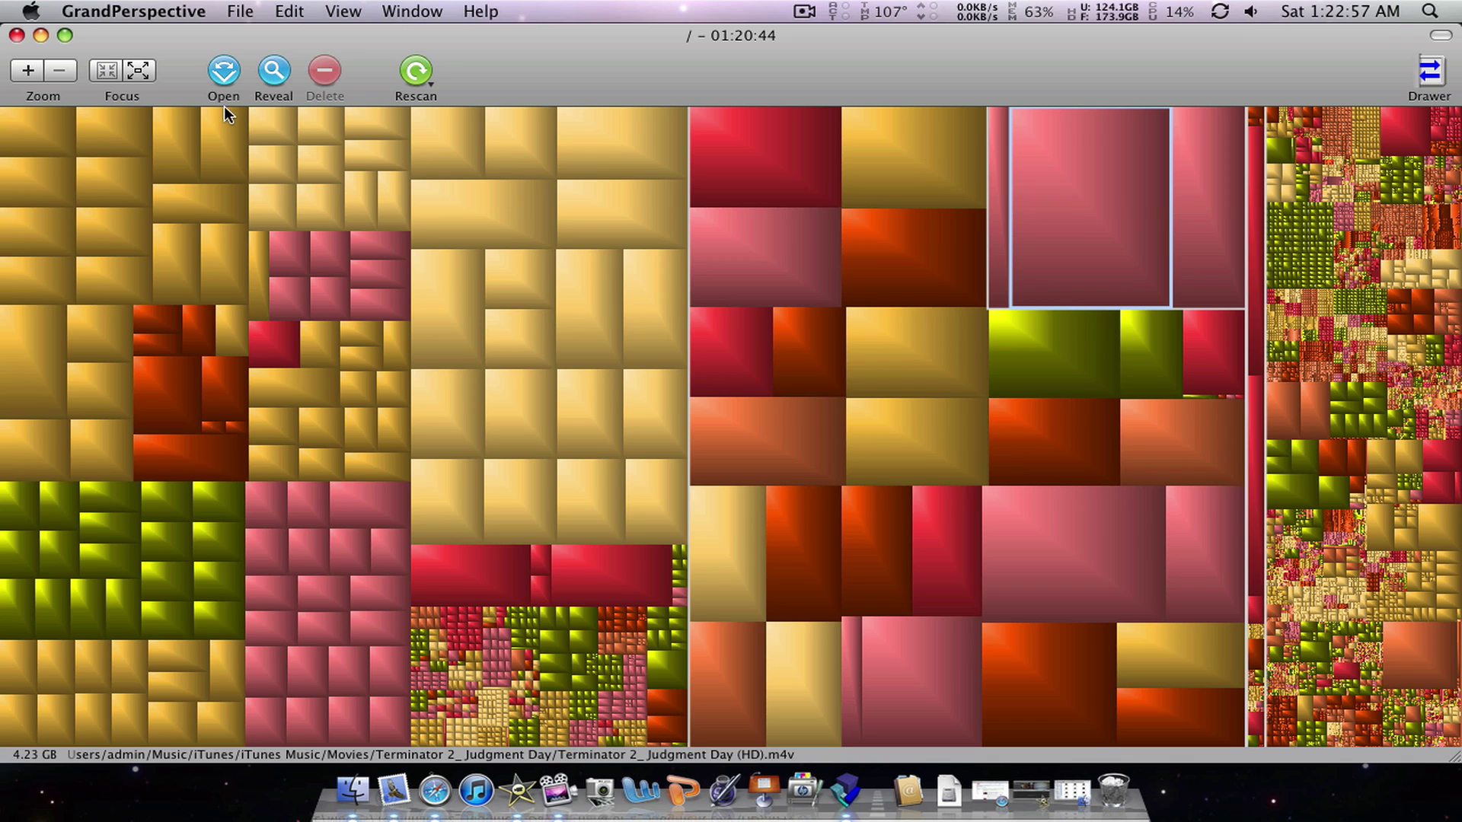
Step: Reveal the selected movie file in Finder, look over its folder, and close the folder window
left_click(260, 70)
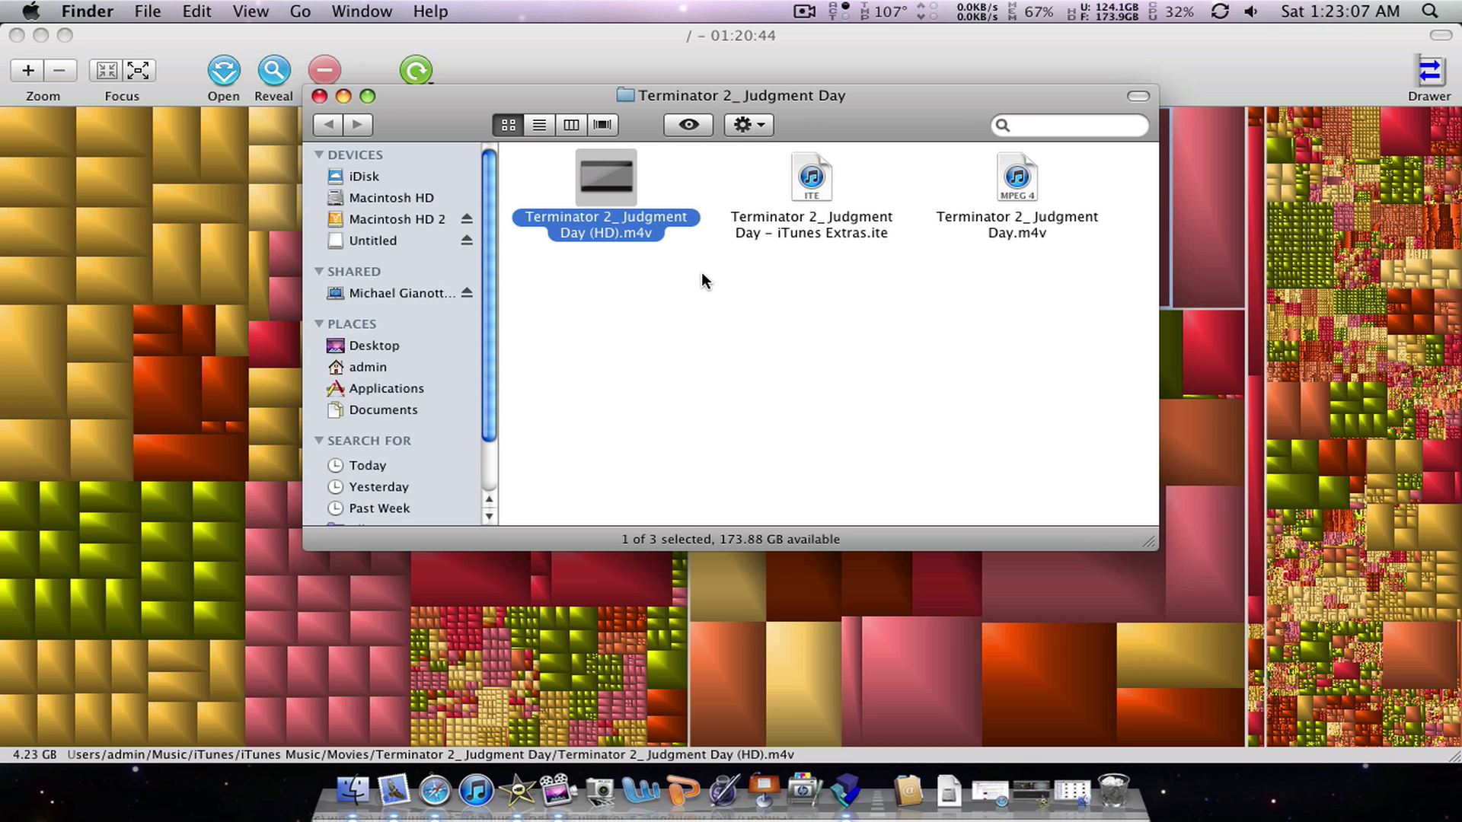
left_click(886, 287)
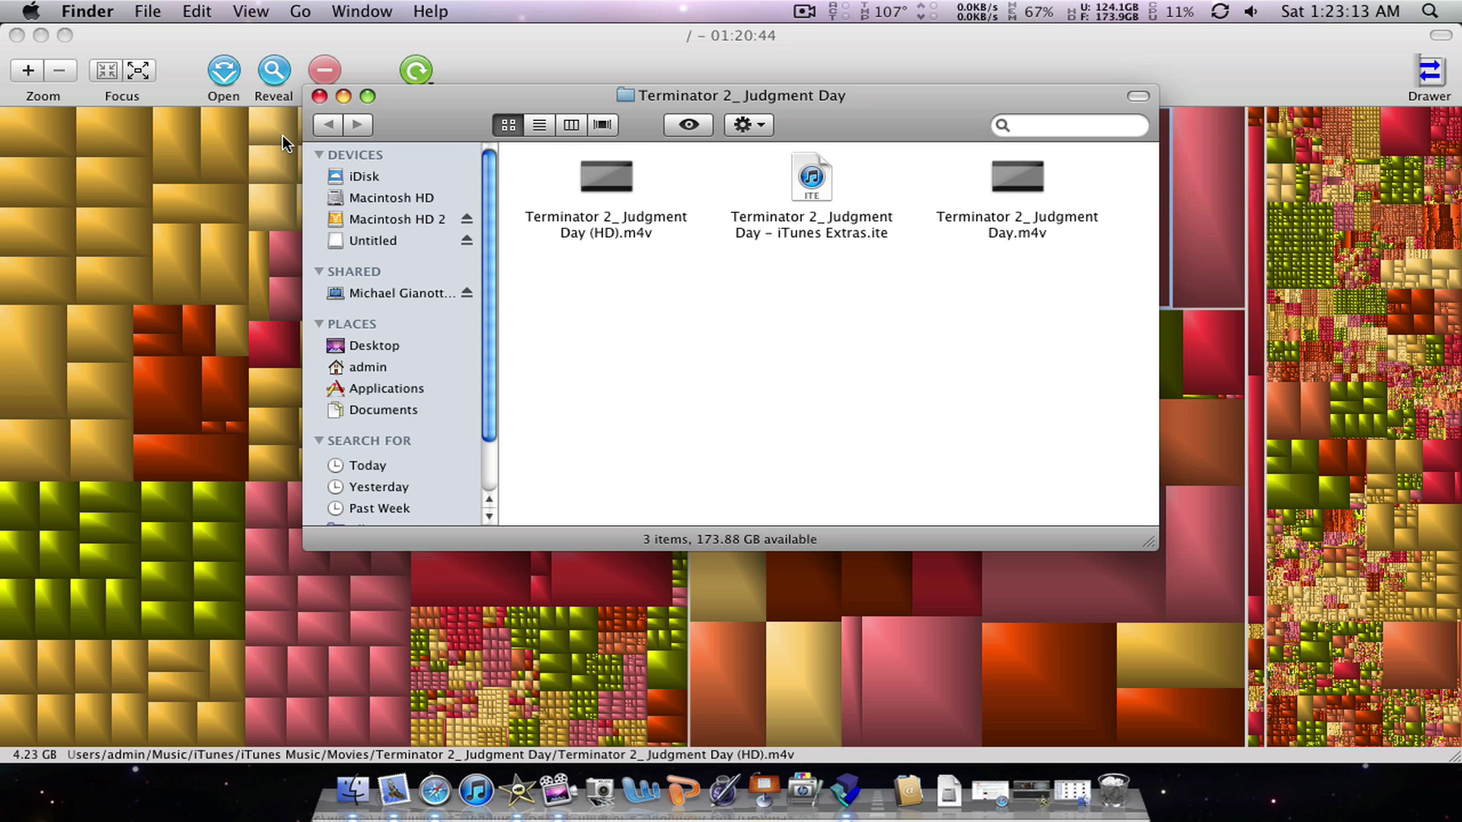
left_click(318, 96)
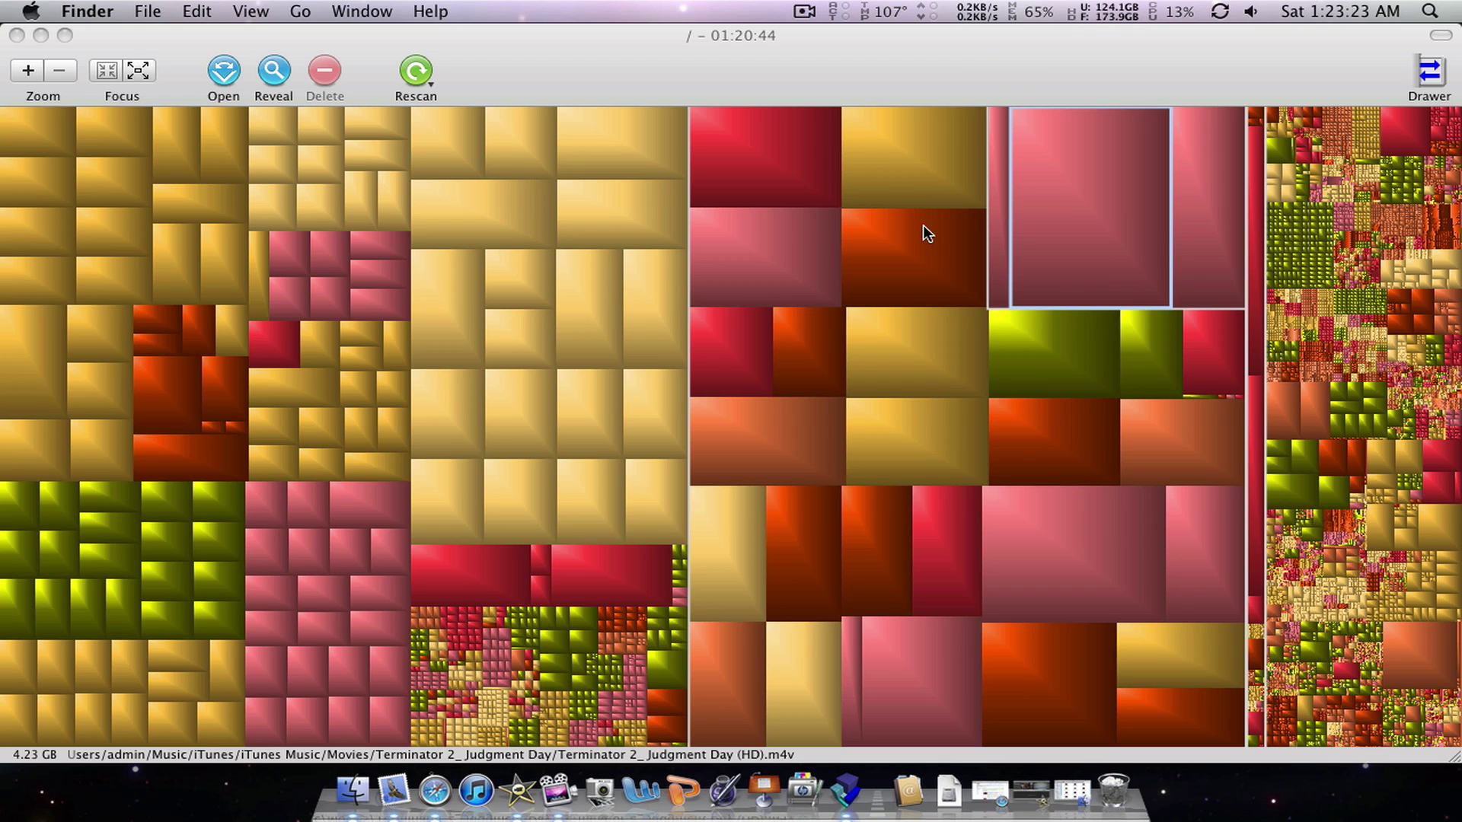
Step: Select the block for Forrest Gump.m4v in the disk map and quit GrandPerspective
left_click(879, 192)
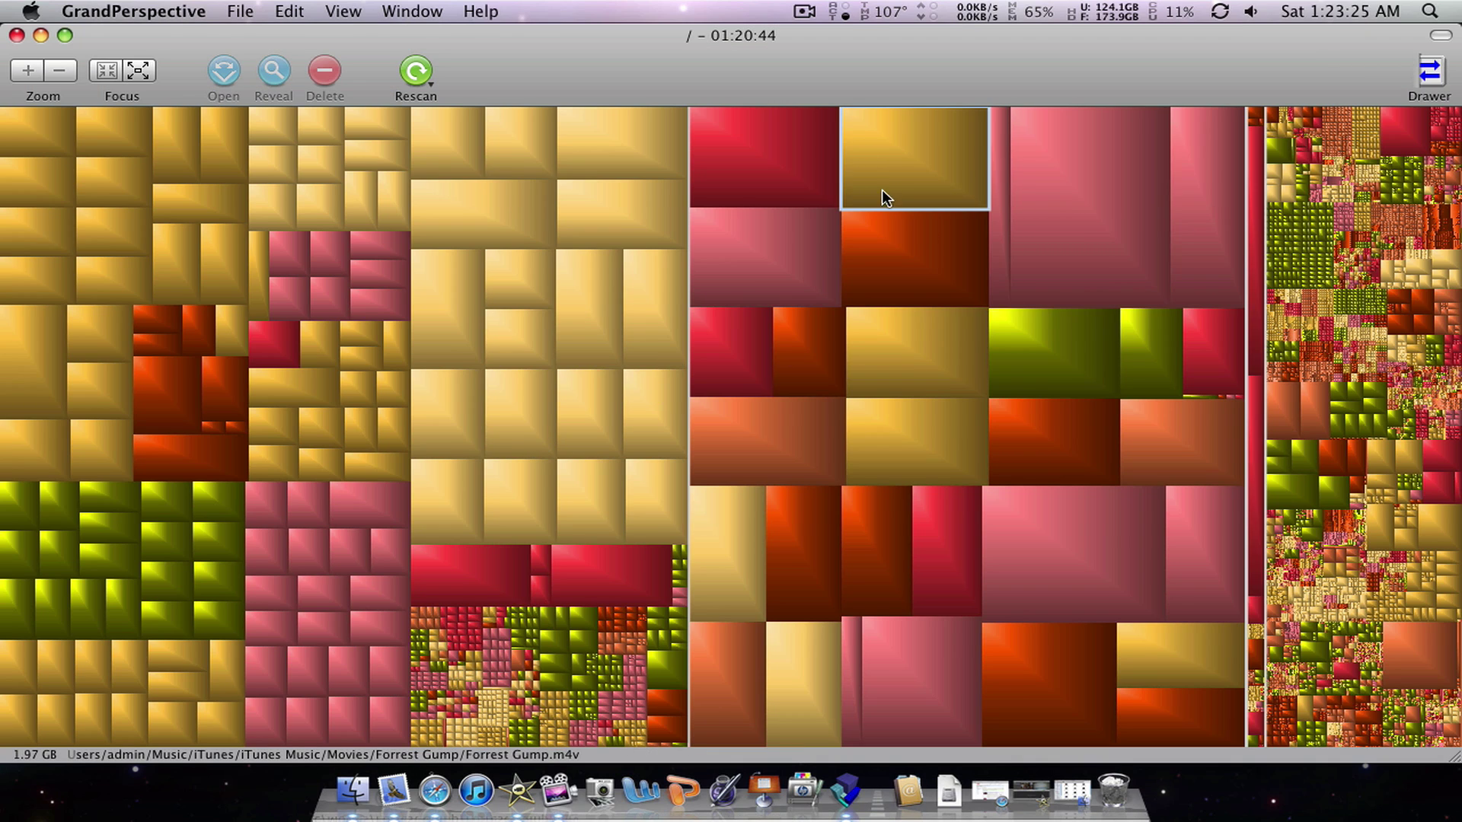
left_click(101, 11)
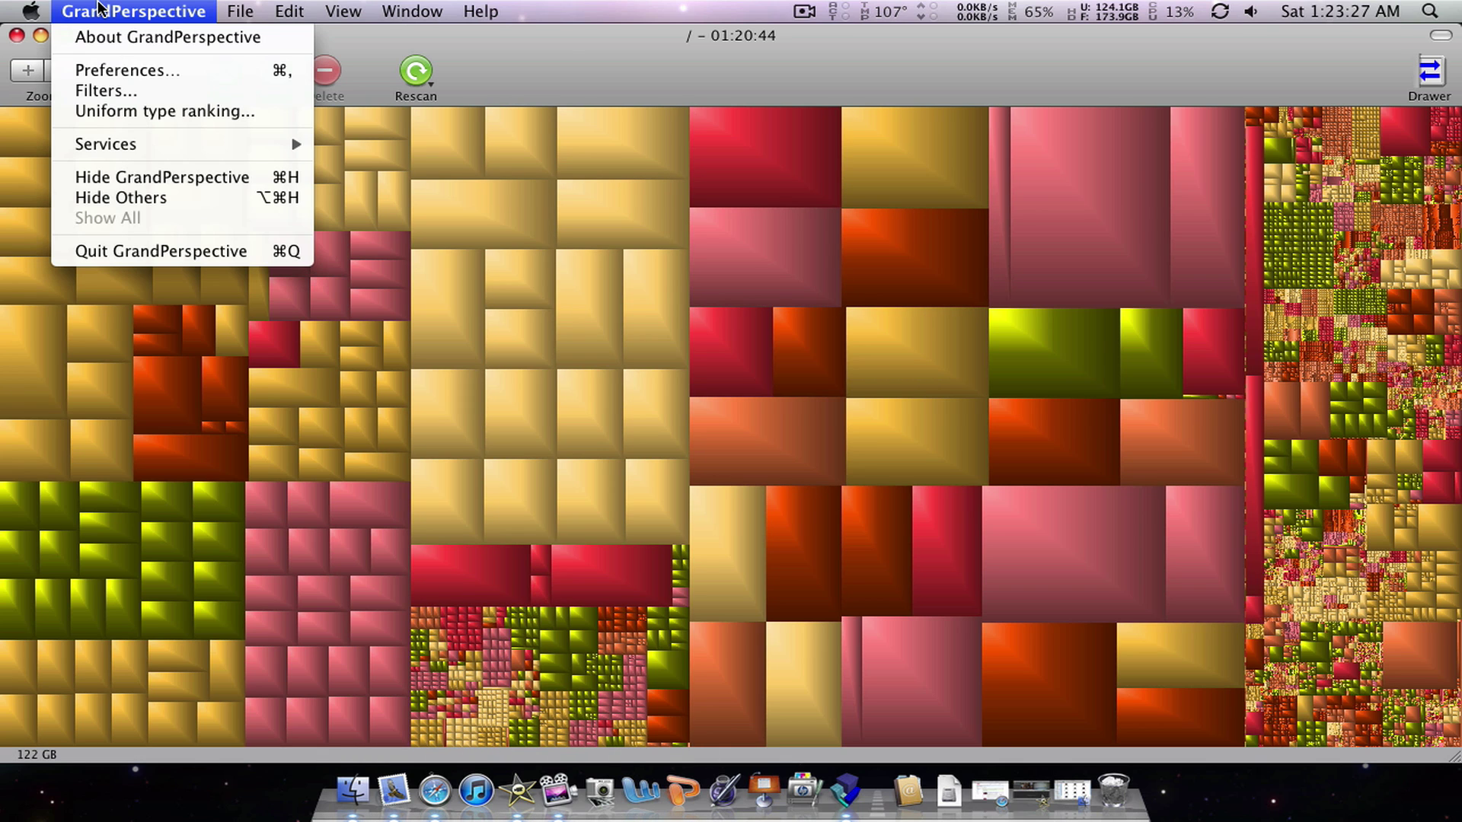
left_click(166, 258)
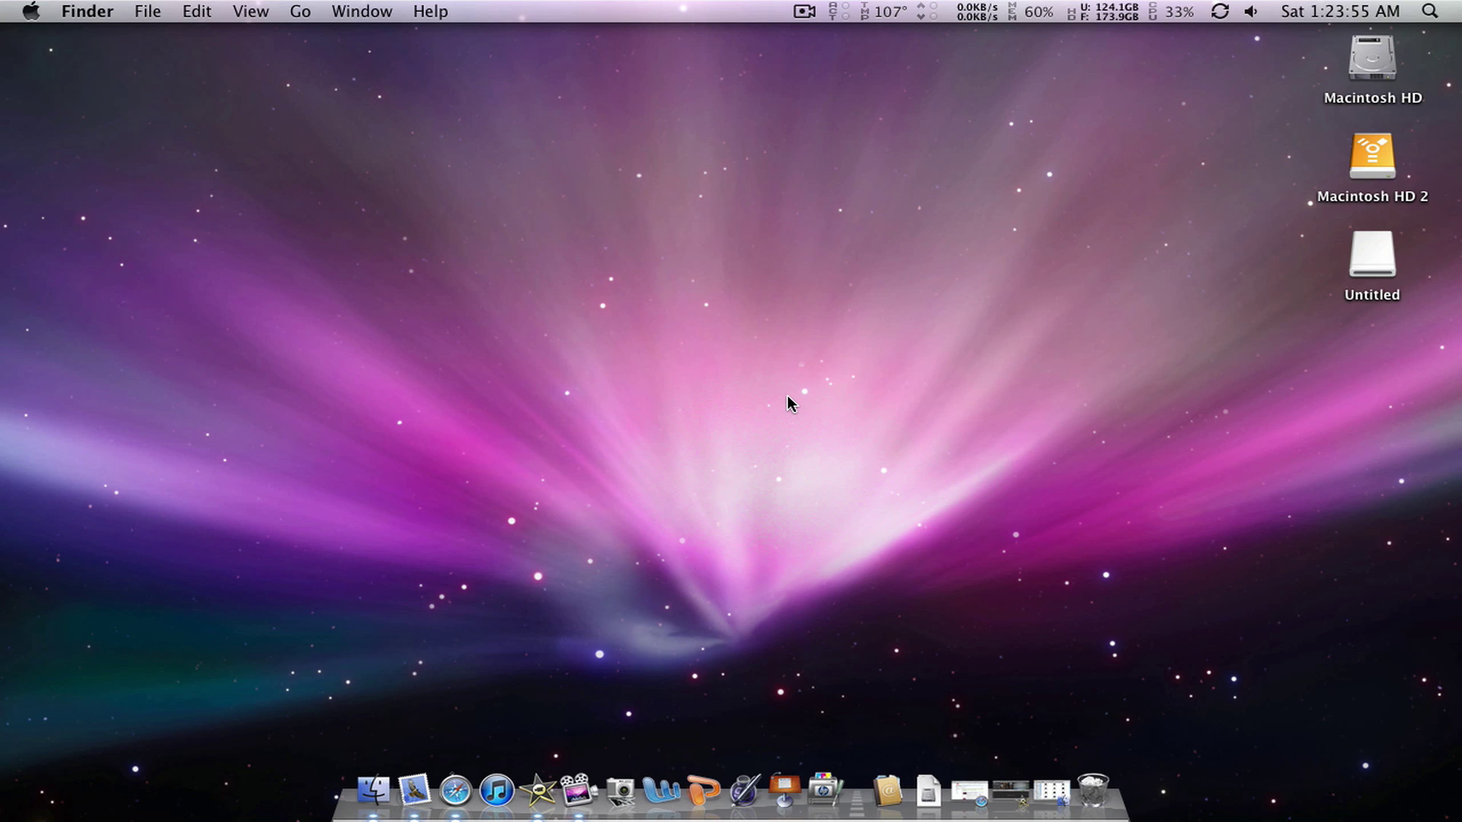
Step: Open About This Mac and bring up the detailed hardware overview in System Profiler
left_click(30, 11)
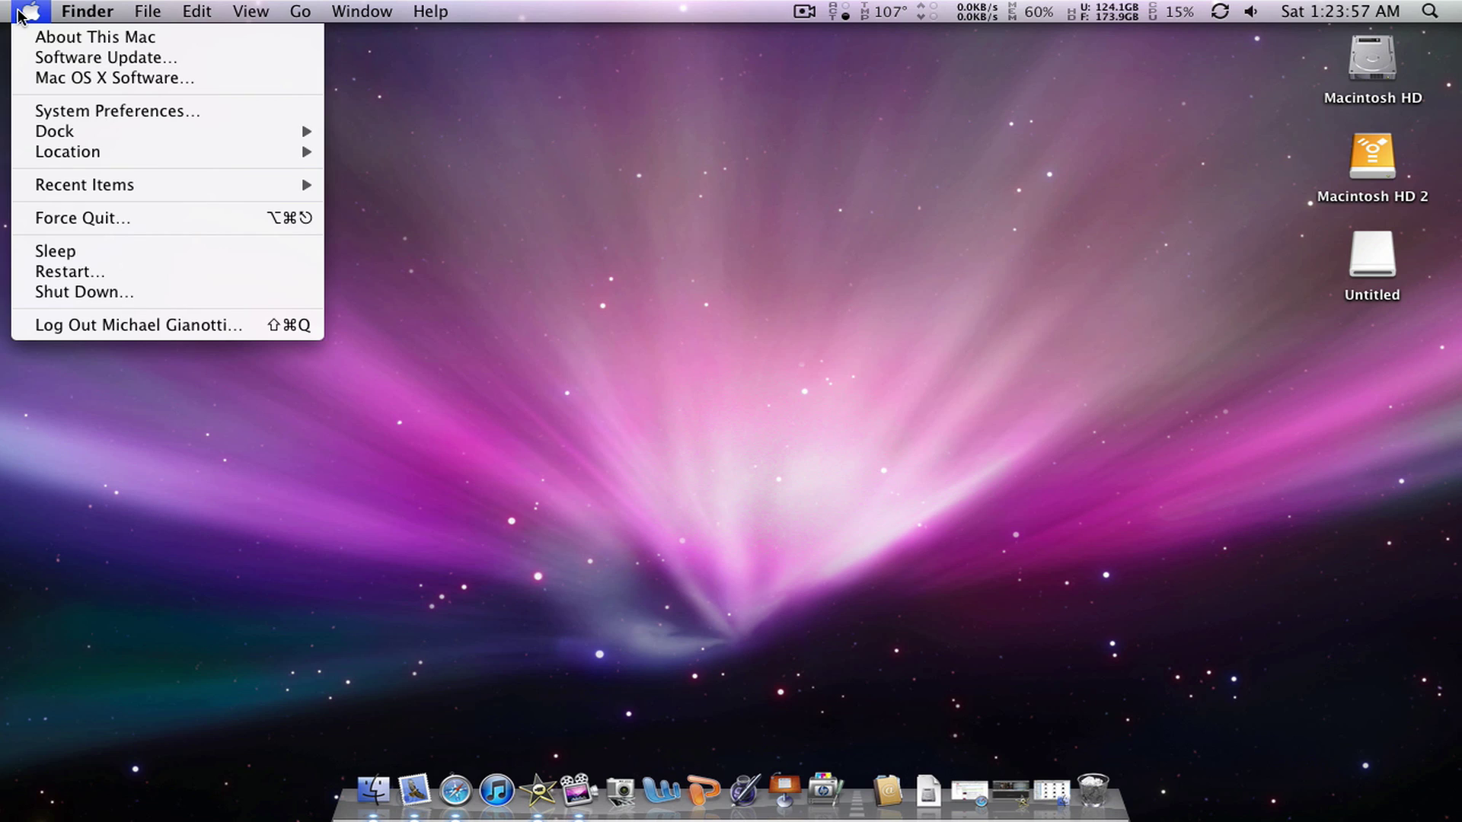
left_click(44, 38)
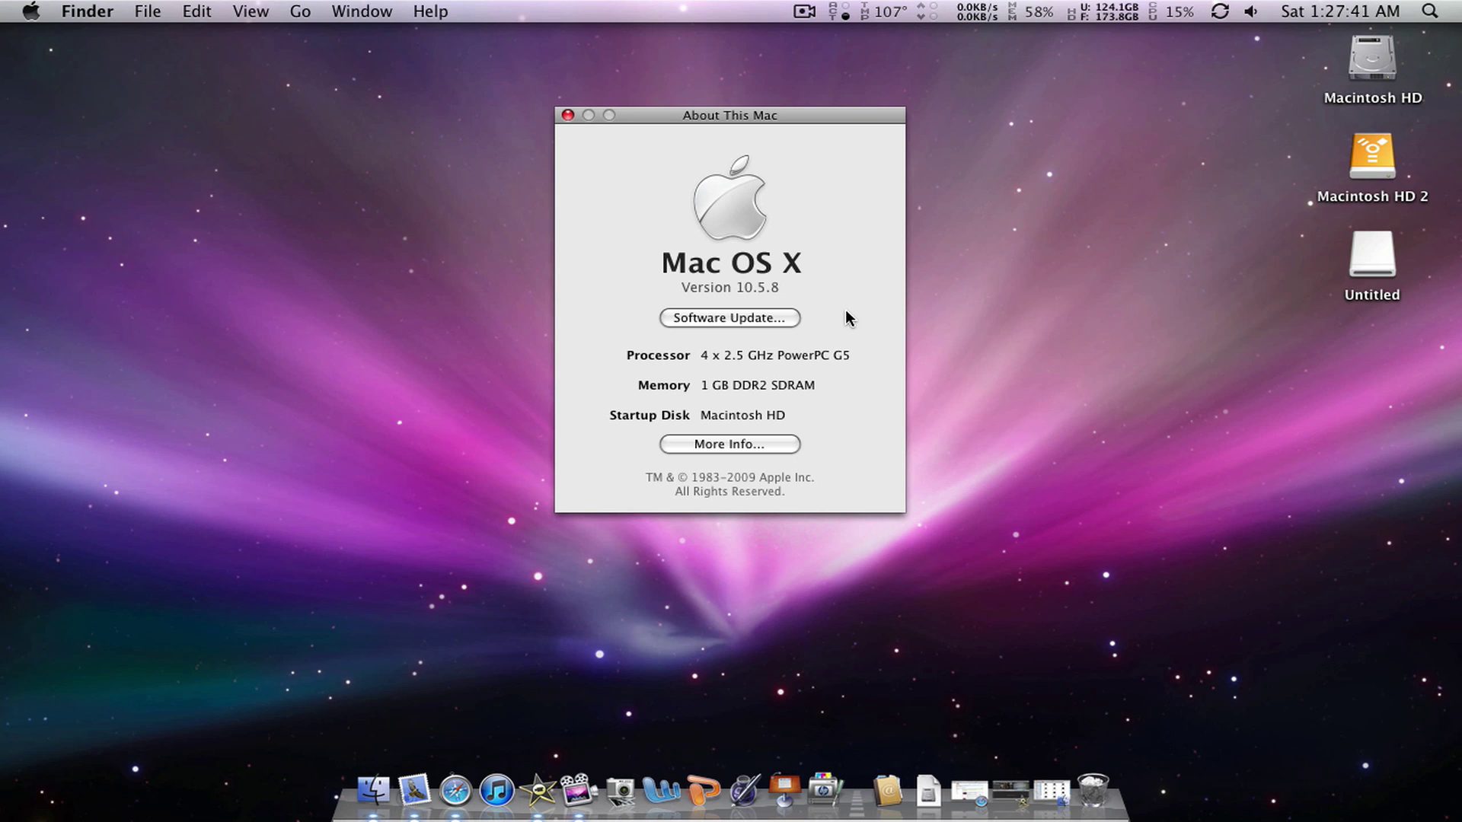
left_click(758, 444)
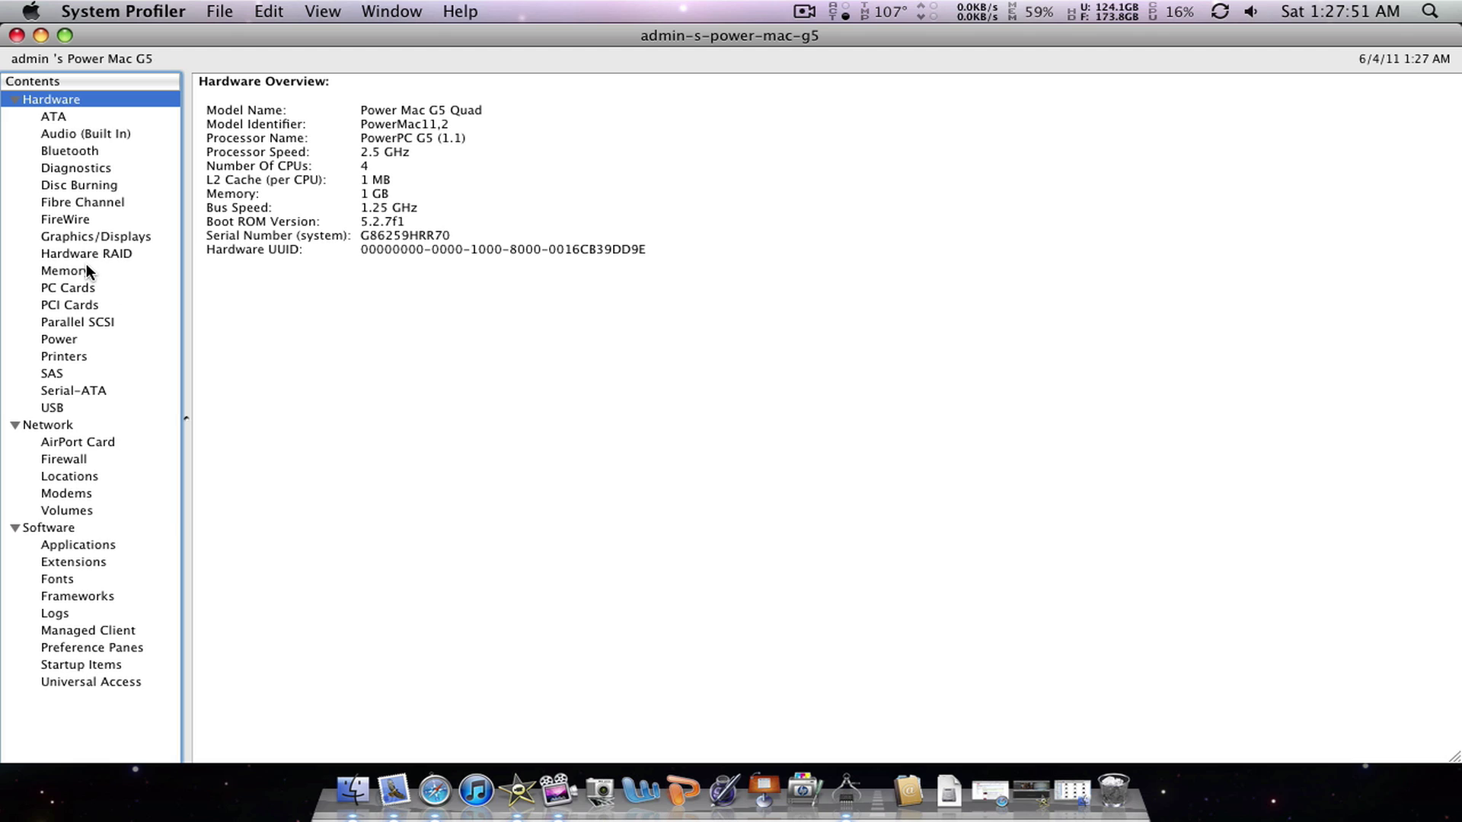
Step: Examine the Graphics/Displays details, highlighting the total VRAM entry, and quit System Profiler
left_click(93, 236)
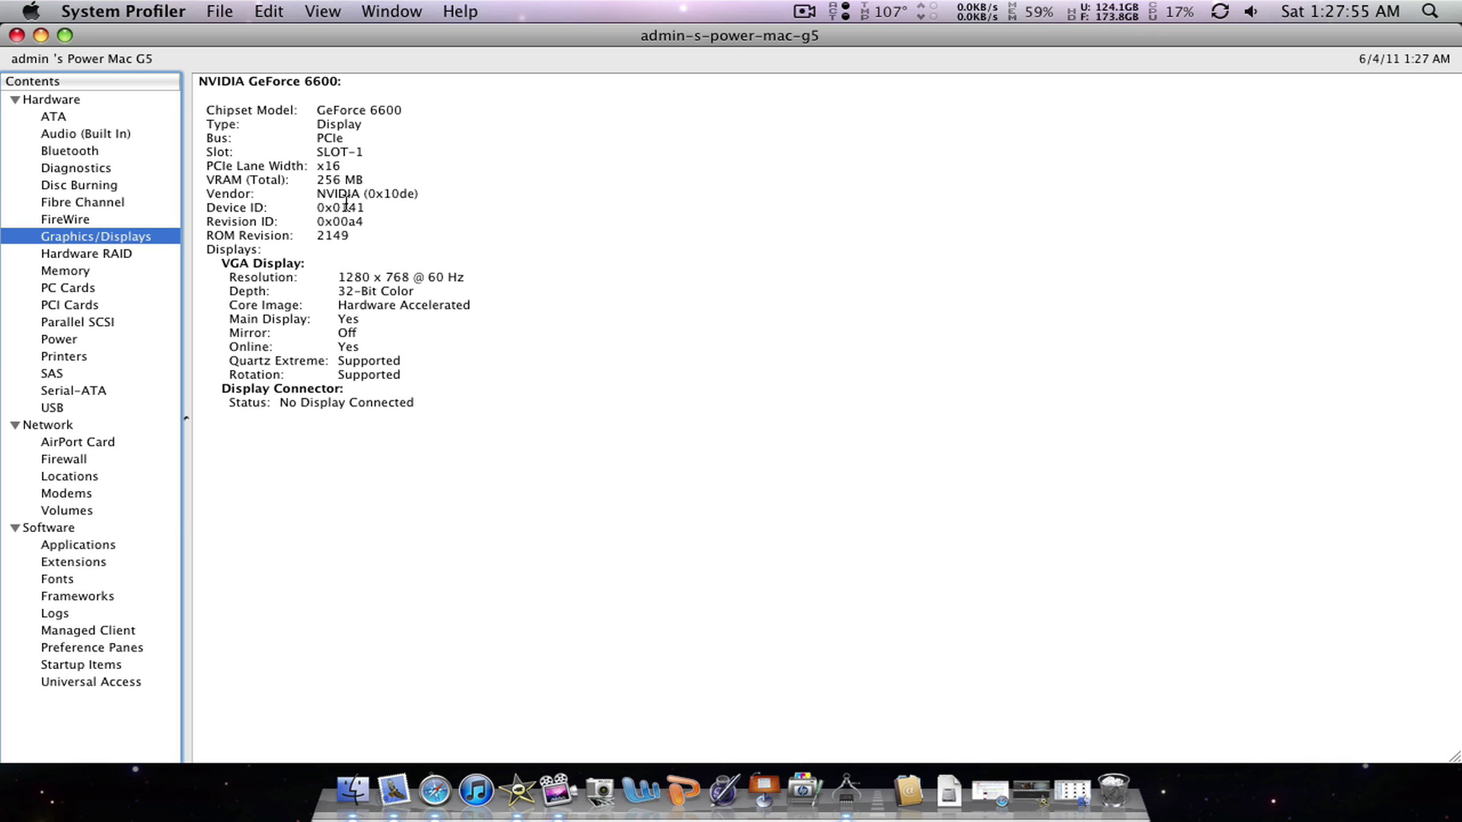
left_click(804, 11)
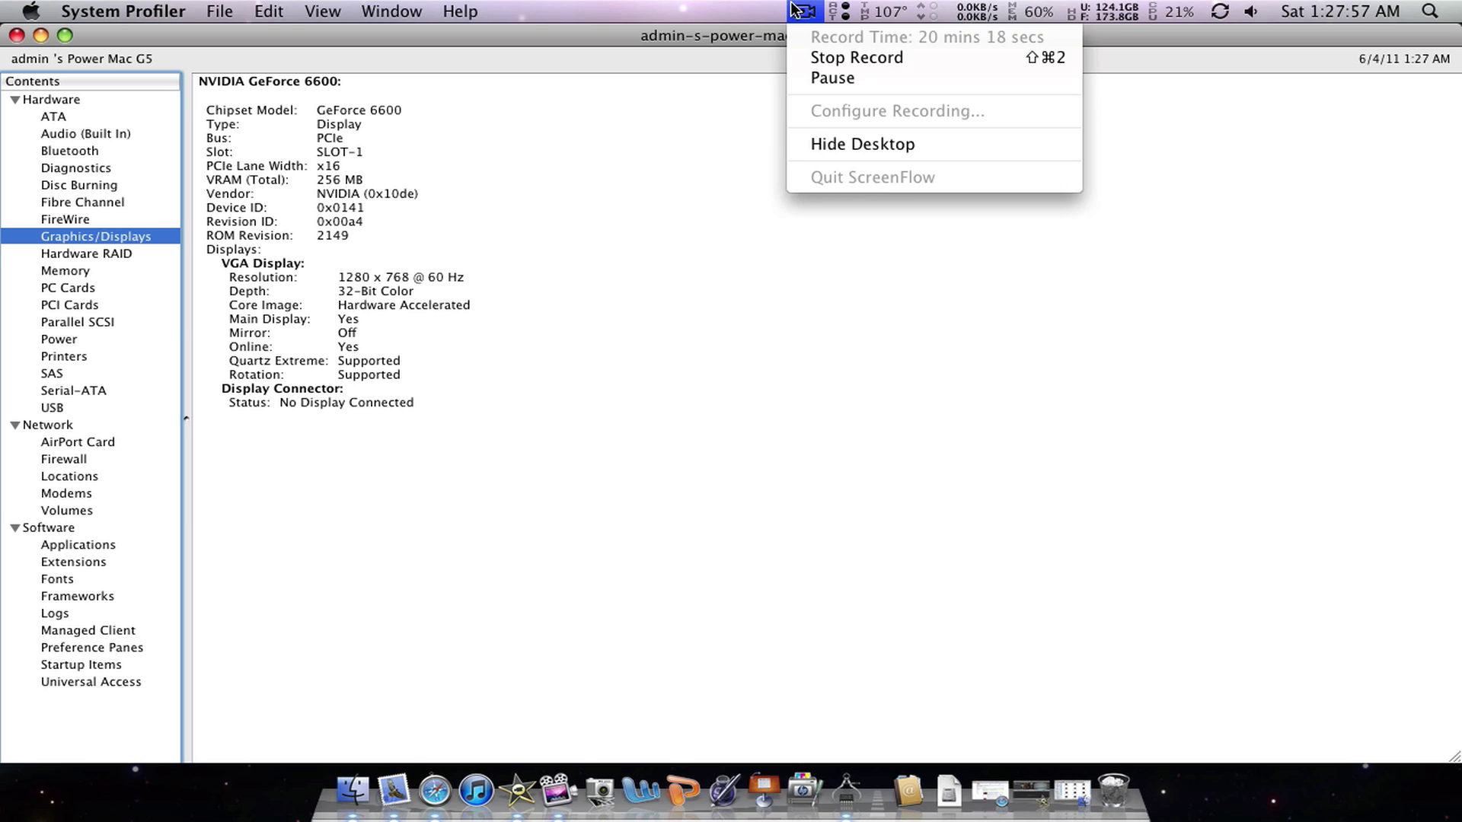
left_click(503, 108)
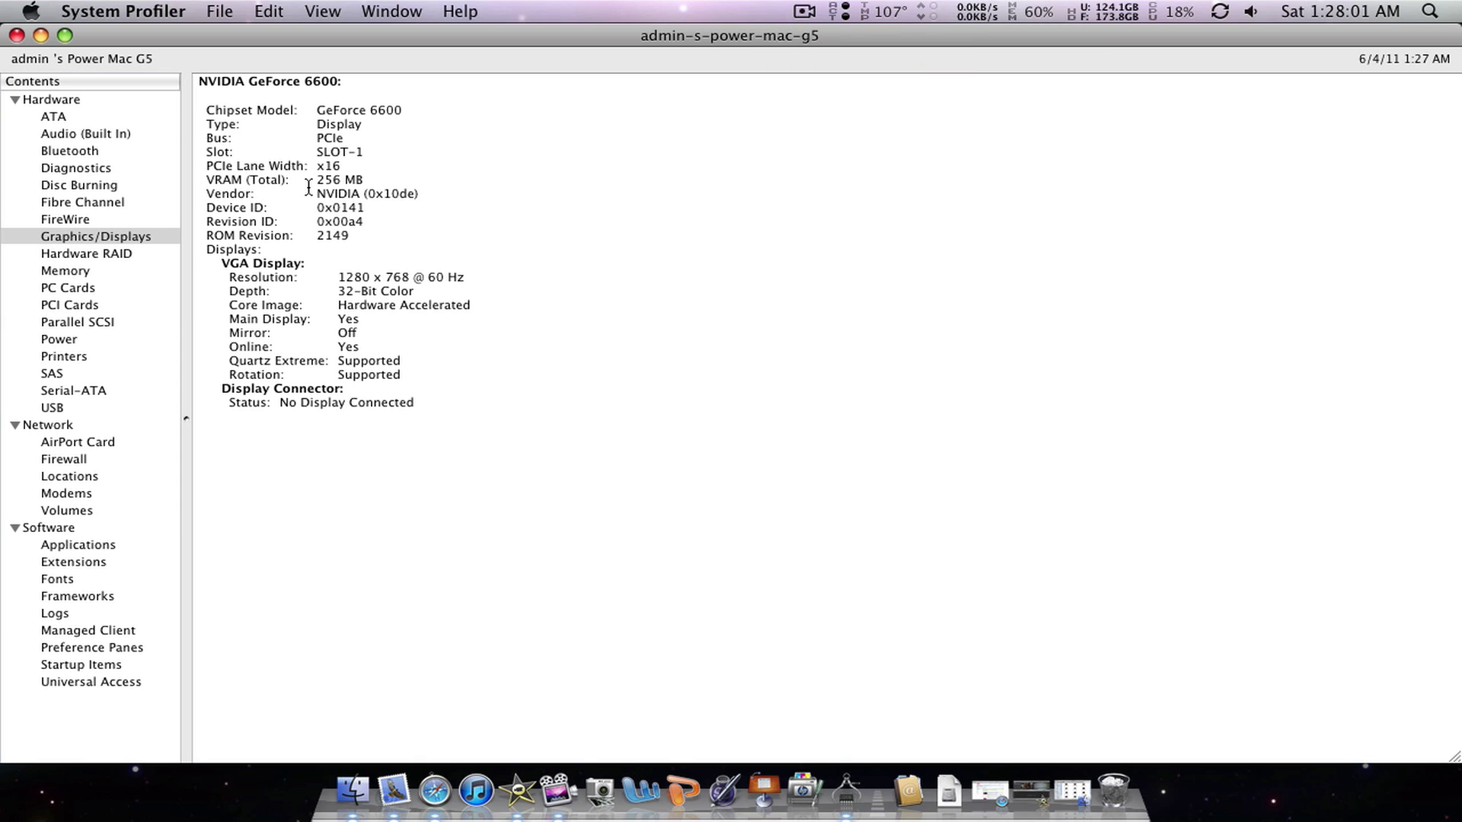
left_click_drag(314, 185, 500, 185)
left_click(541, 255)
key("super+q")
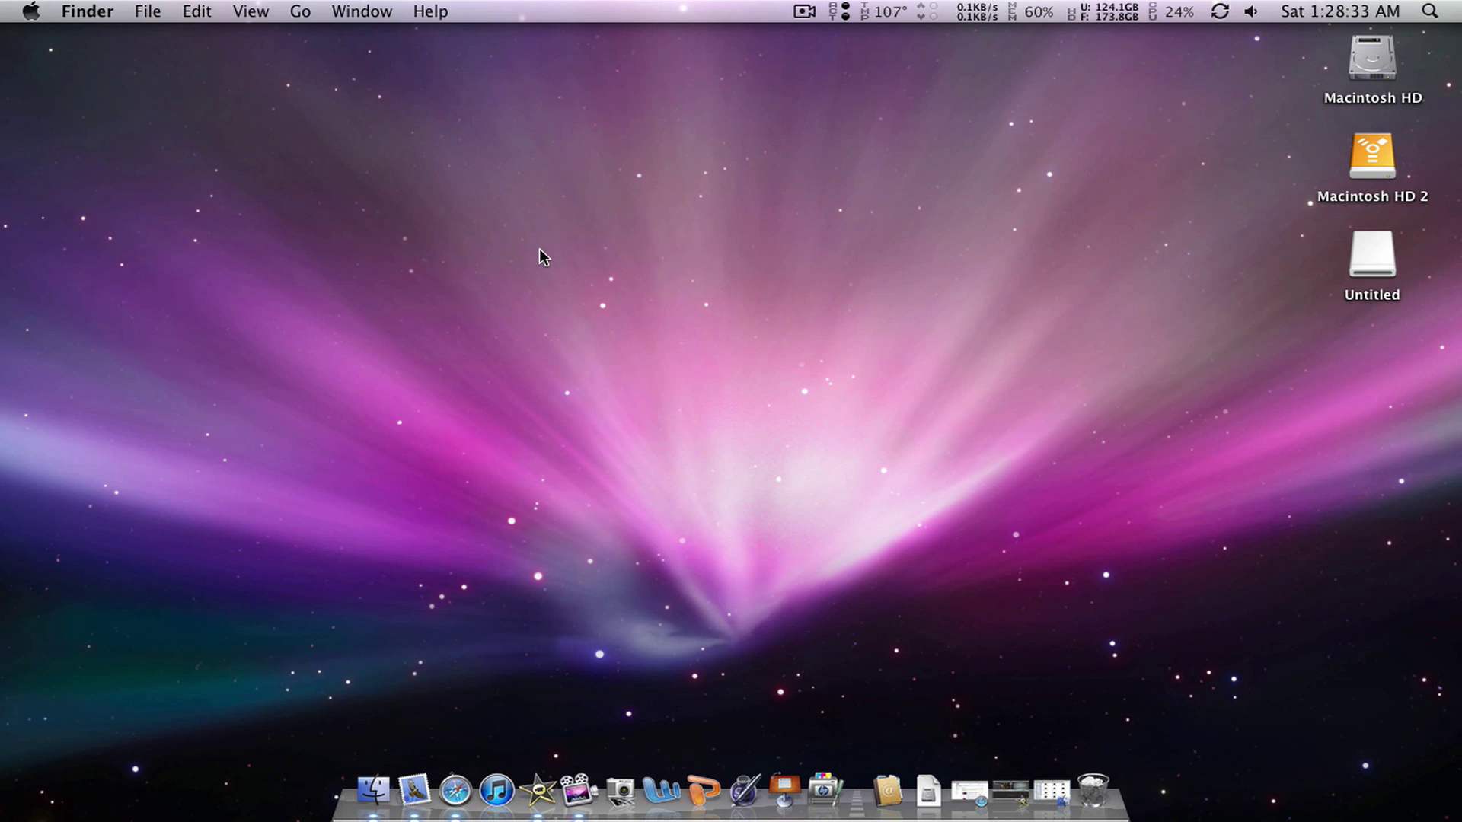